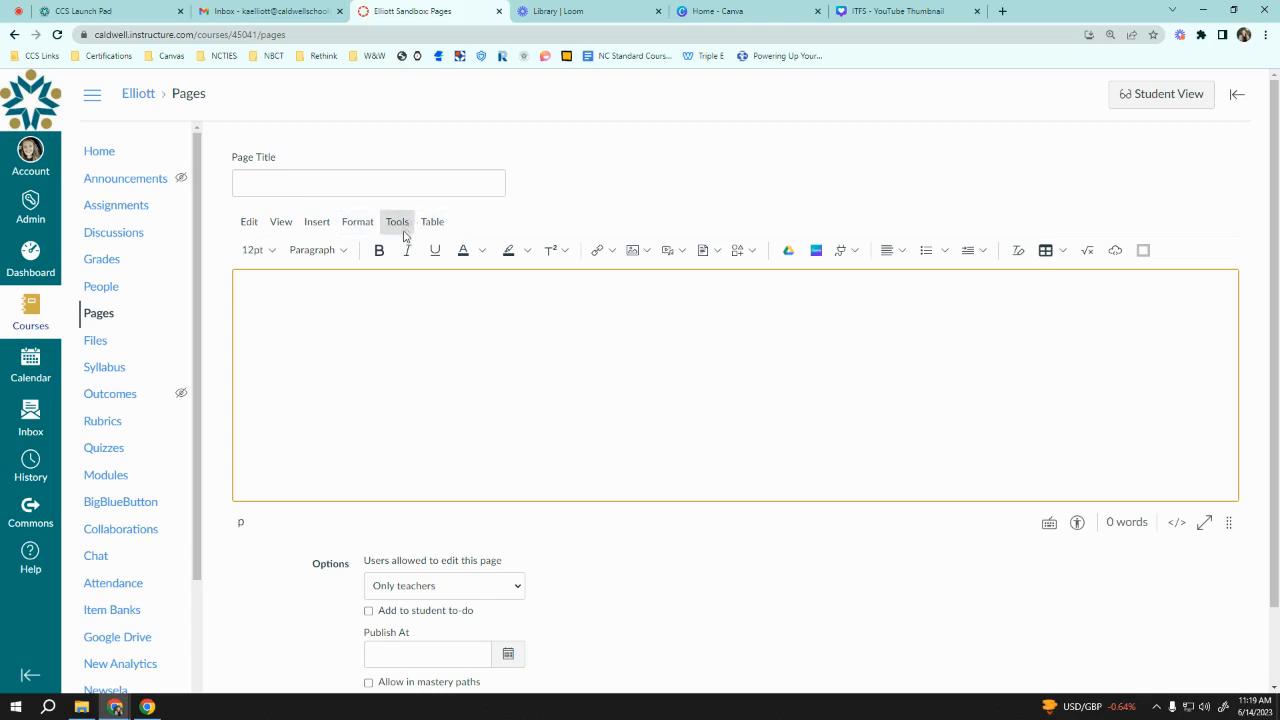
- Examine the page editor's tools and text formatting choices: font sizes, paragraph styles, text and highlight colours, superscript and subscript
left_click(403, 226)
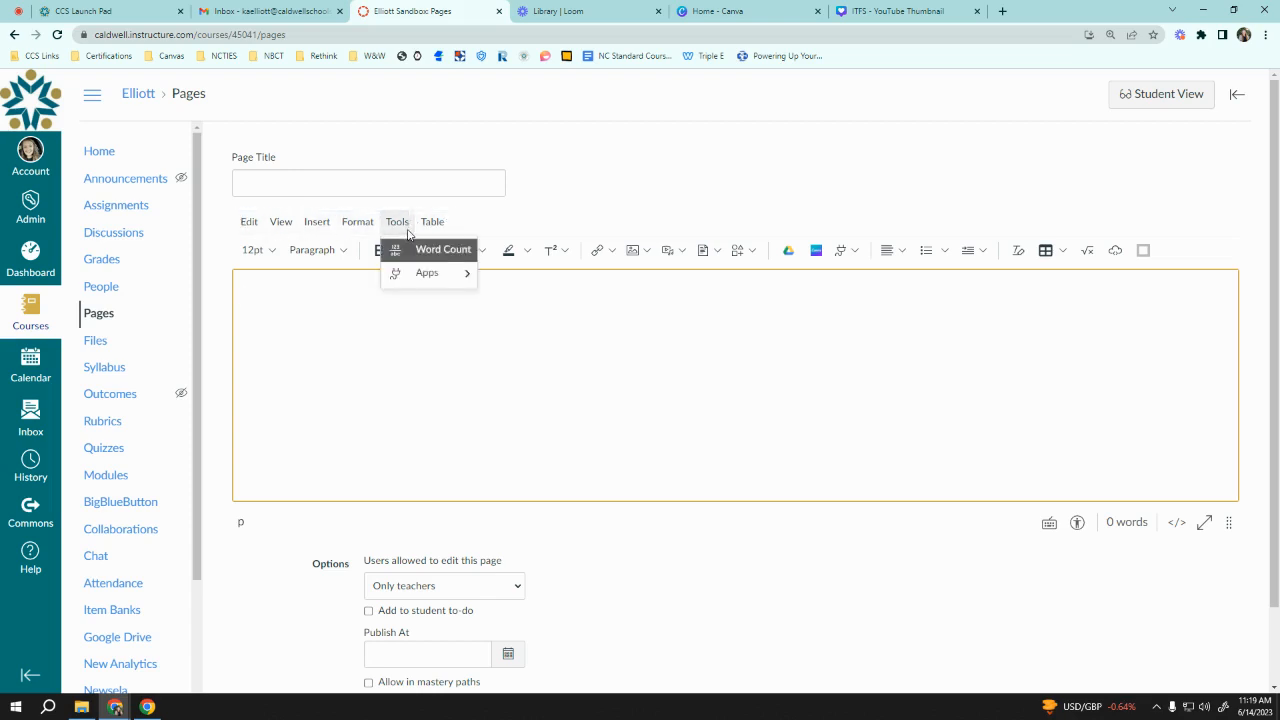
left_click(405, 231)
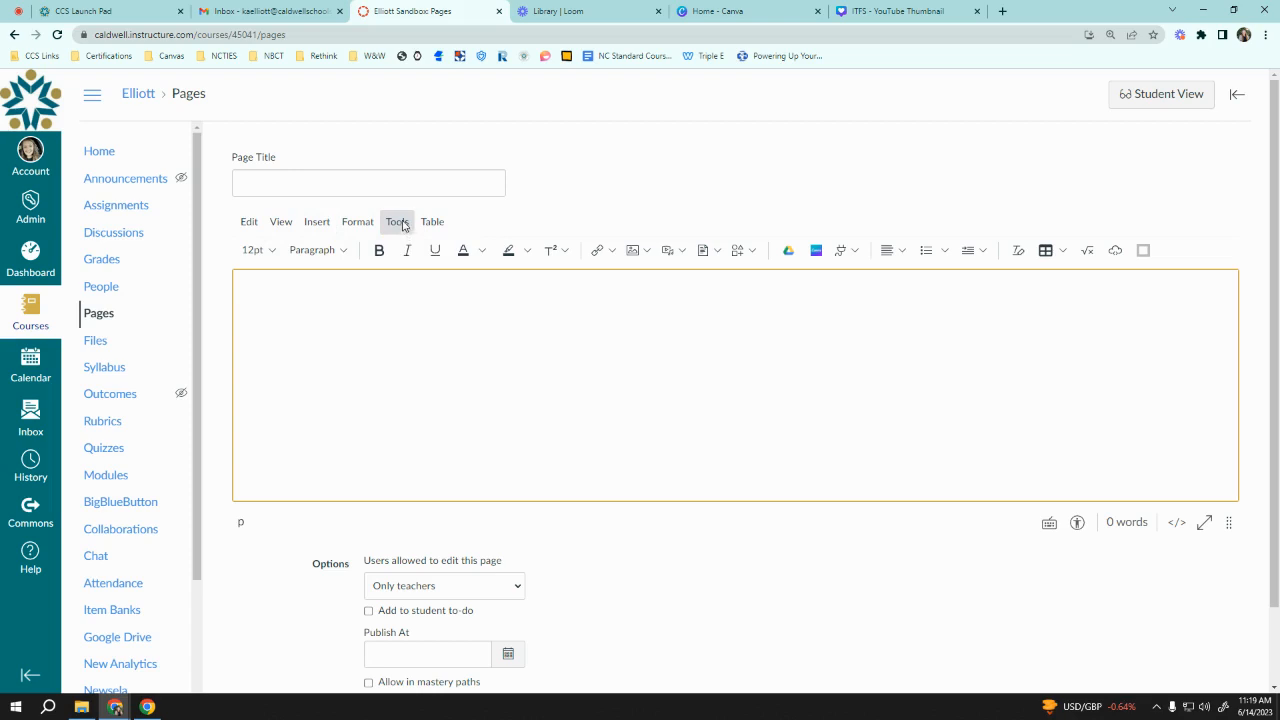
left_click(272, 249)
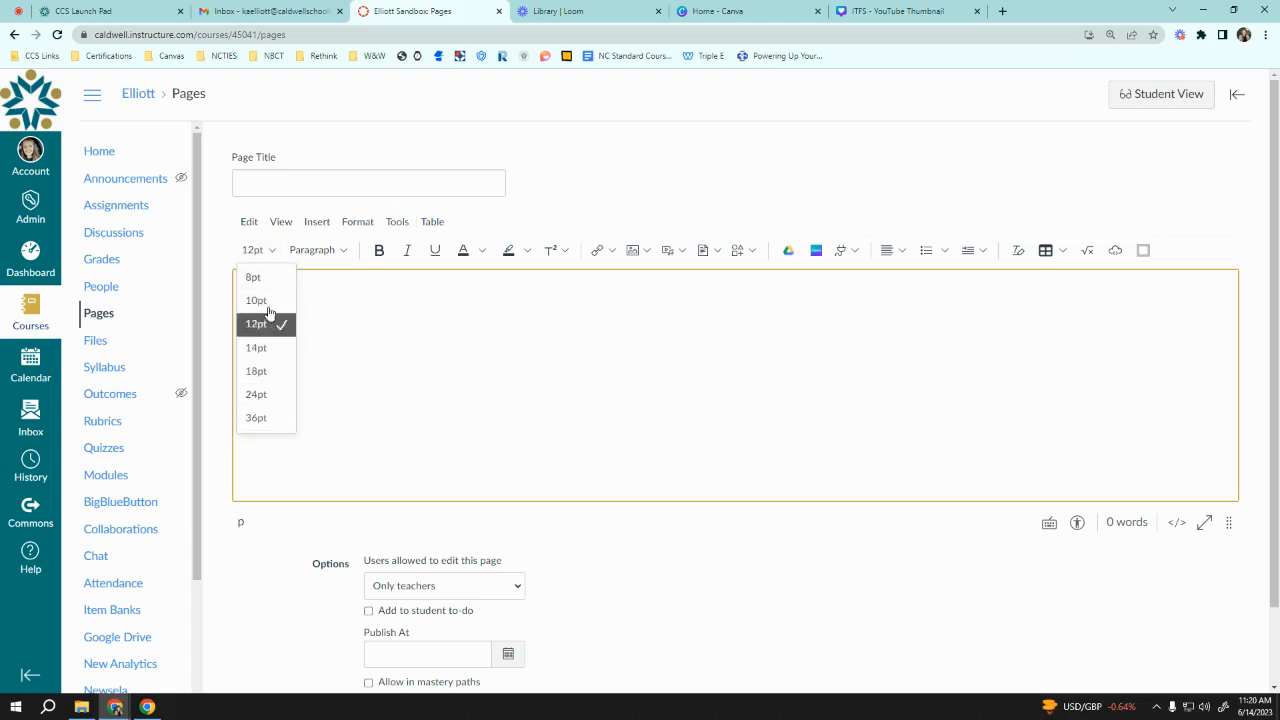
left_click(344, 257)
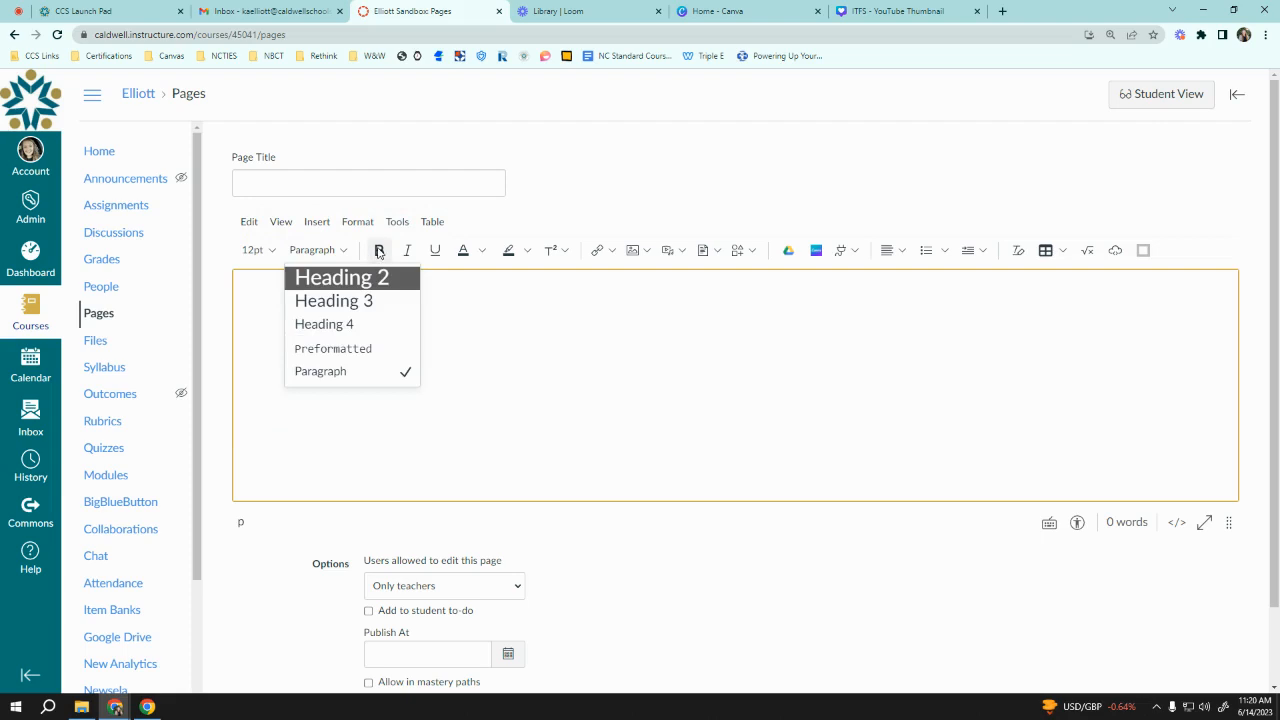
left_click(466, 234)
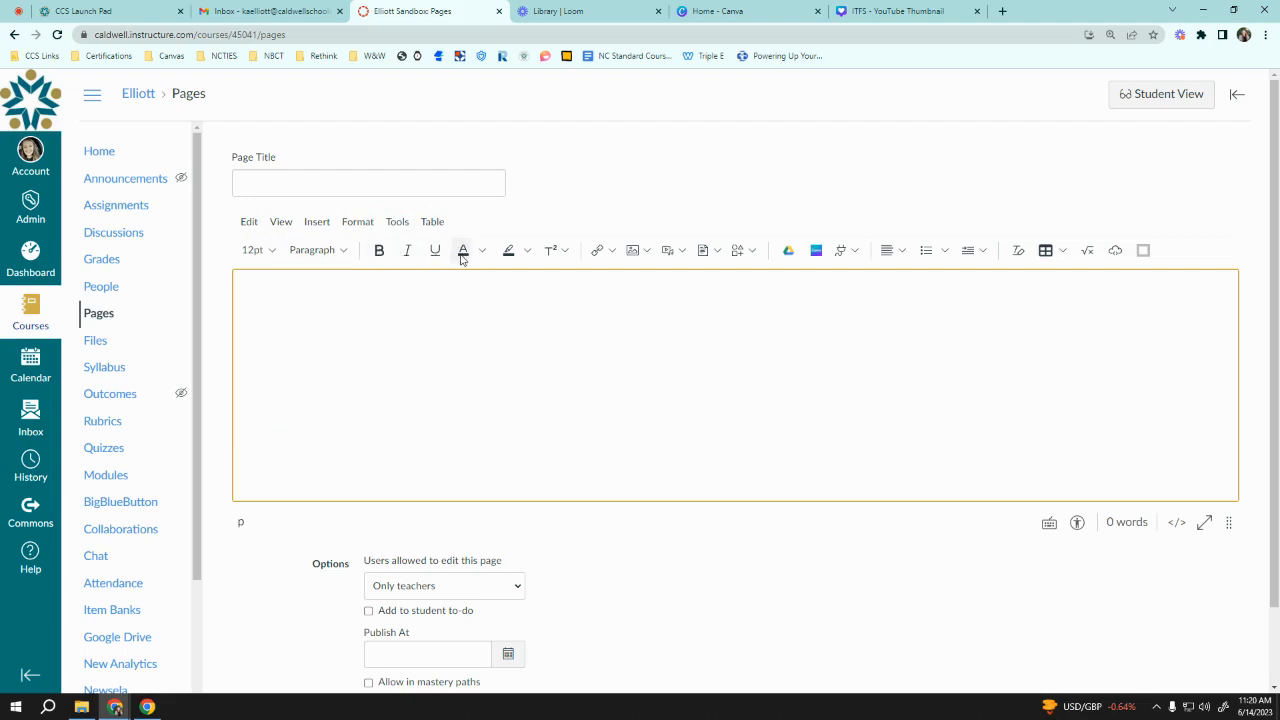
left_click(481, 251)
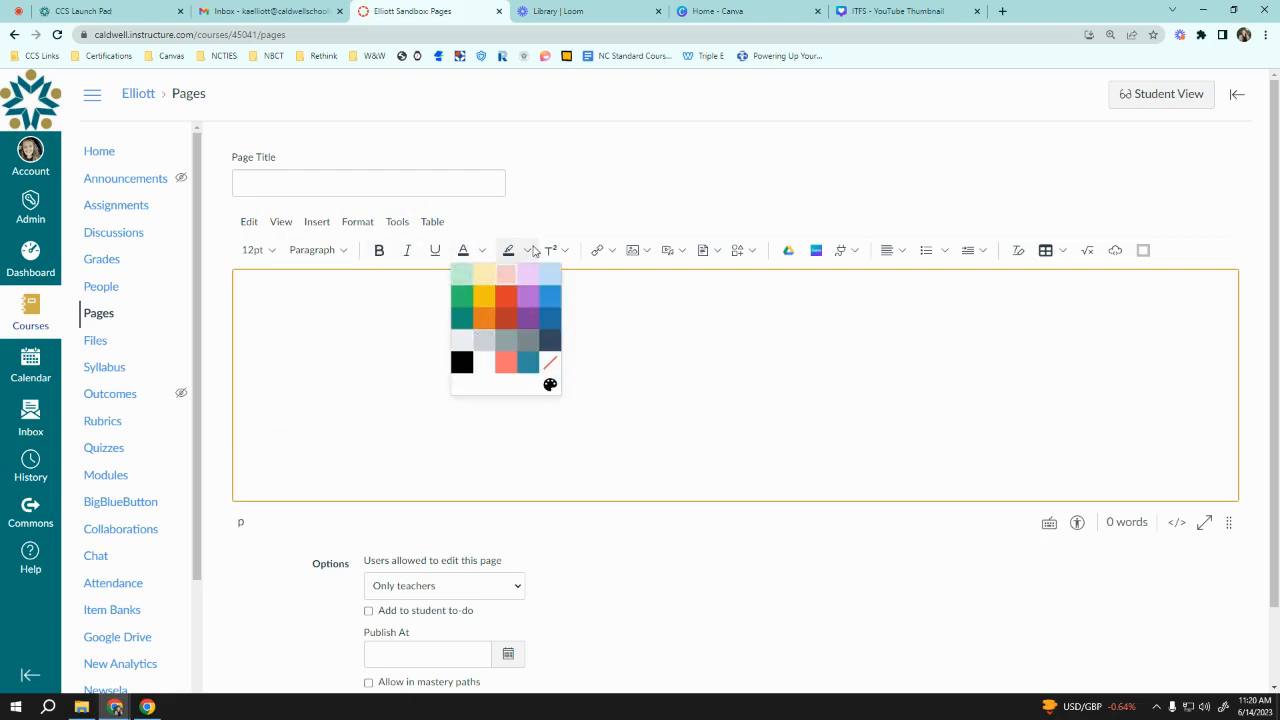
left_click(526, 251)
left_click(566, 251)
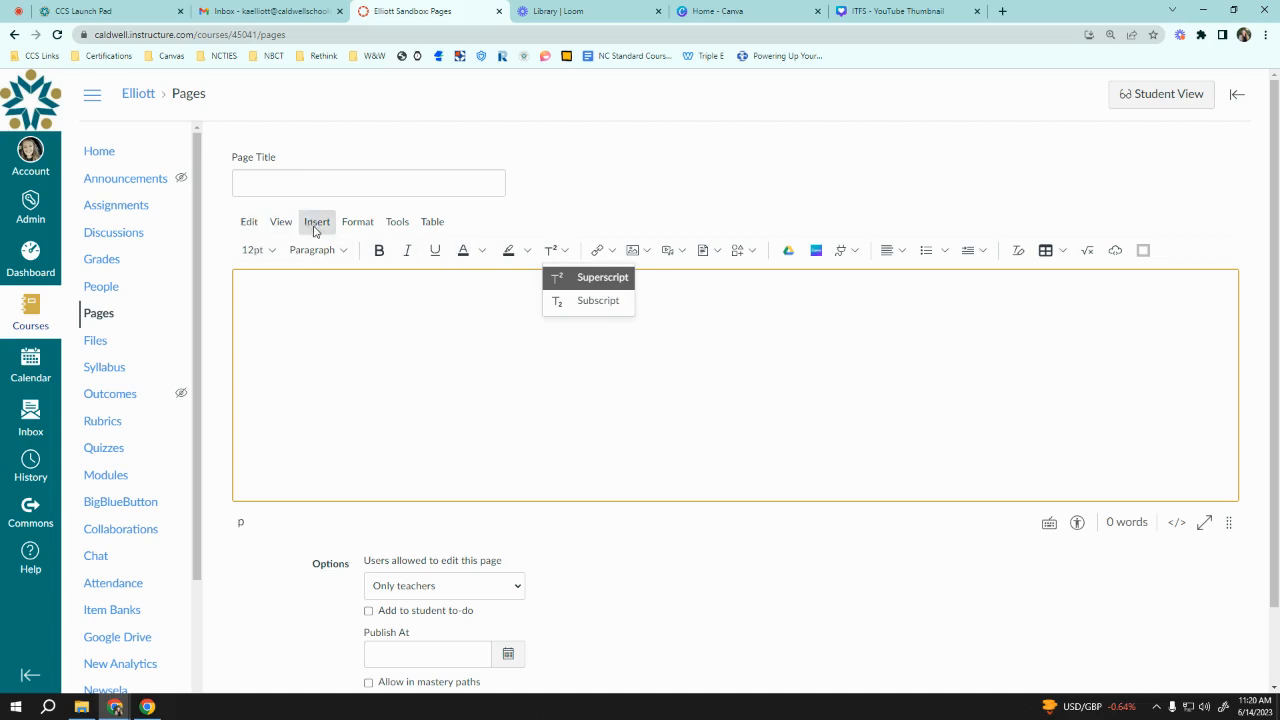
- View the empty page editor in fullscreen and return to the normal view
left_click(250, 223)
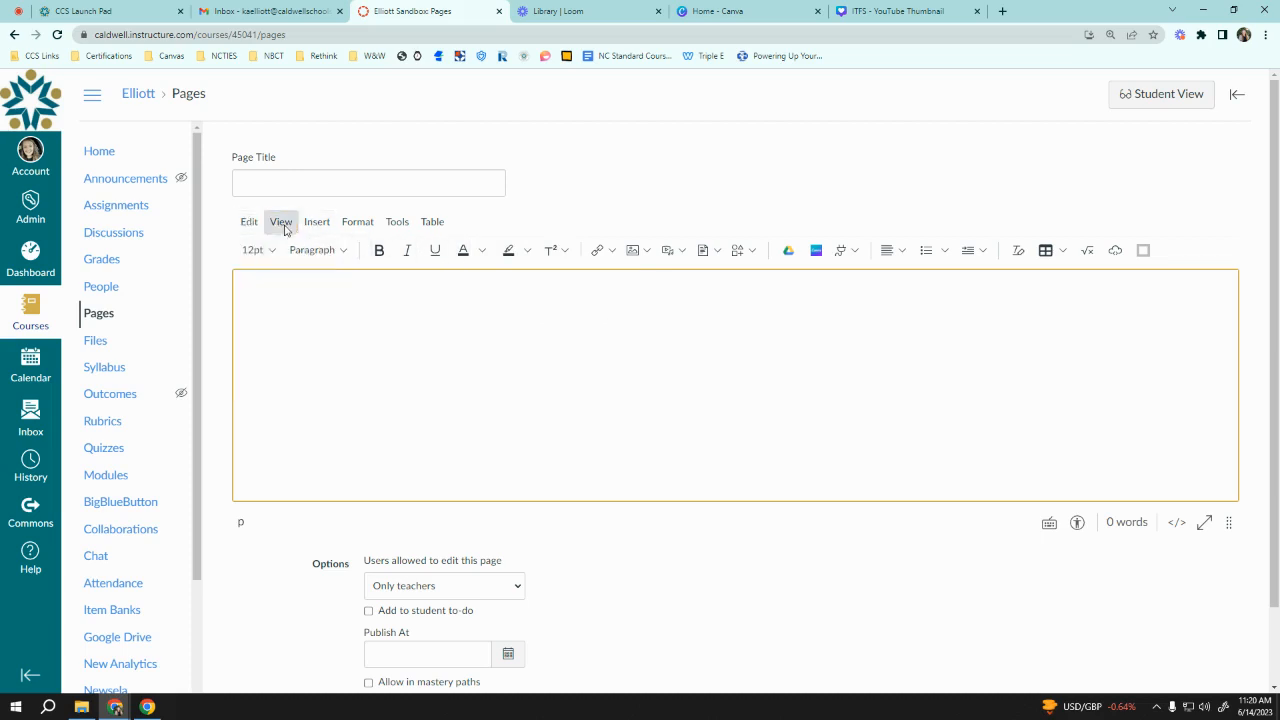
left_click(281, 223)
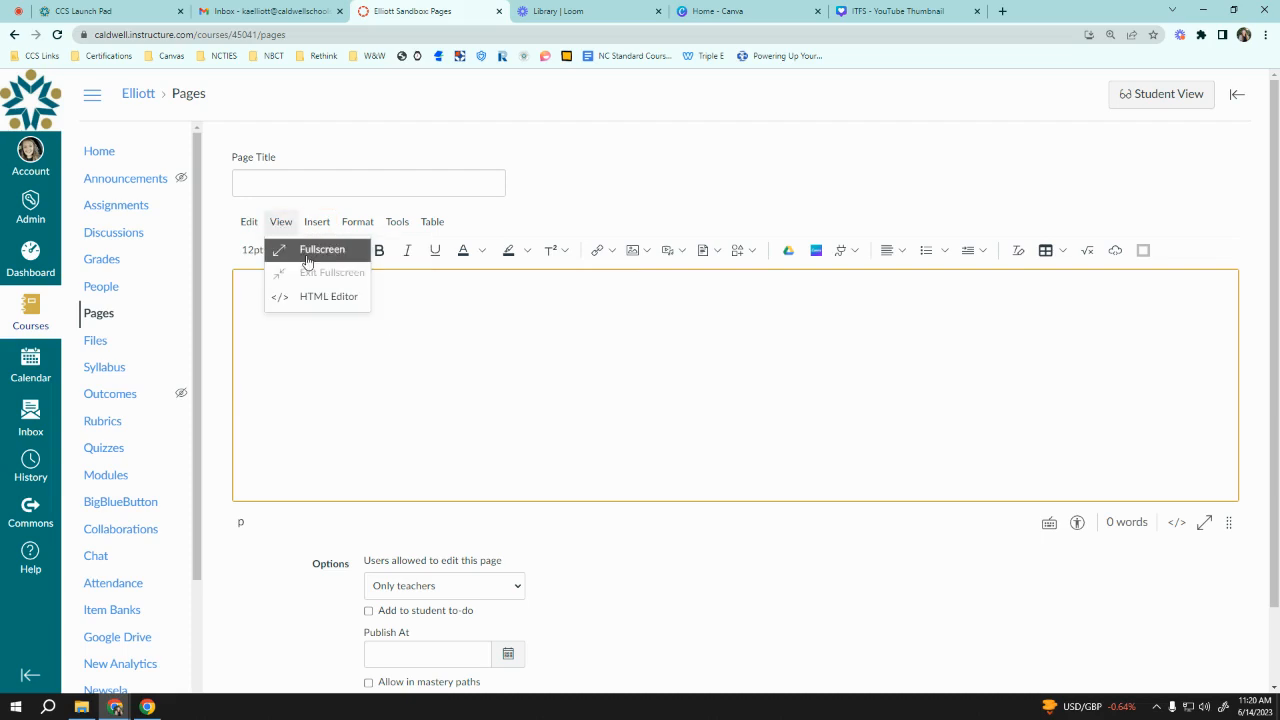
left_click(304, 252)
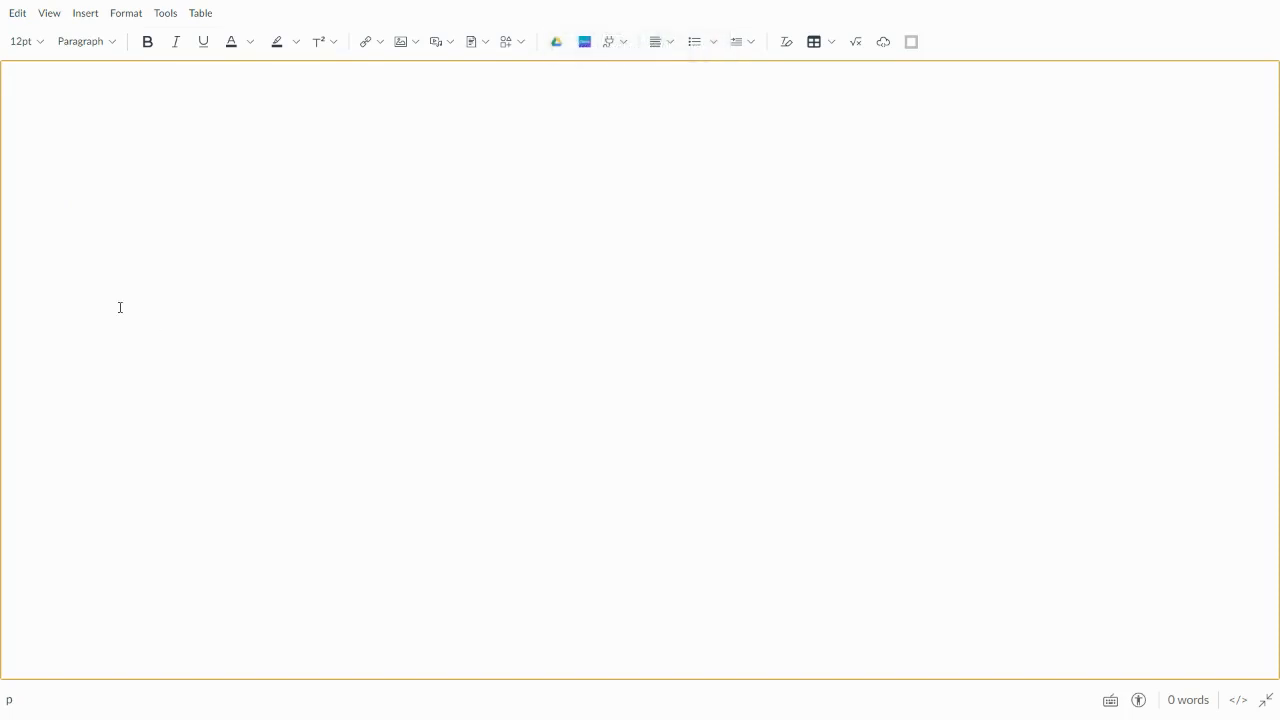
key("Escape")
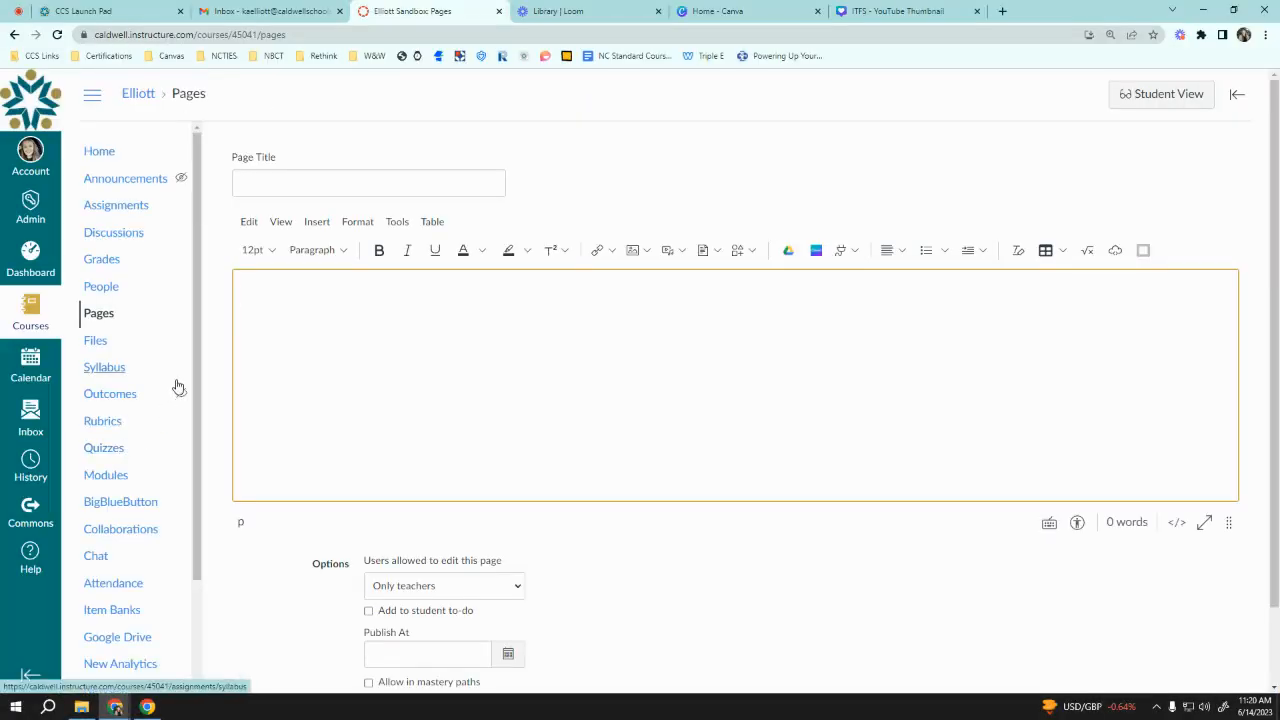
- Examine what the editor can insert, including links, images, media, documents and icons, and look through its other command groups
left_click(319, 228)
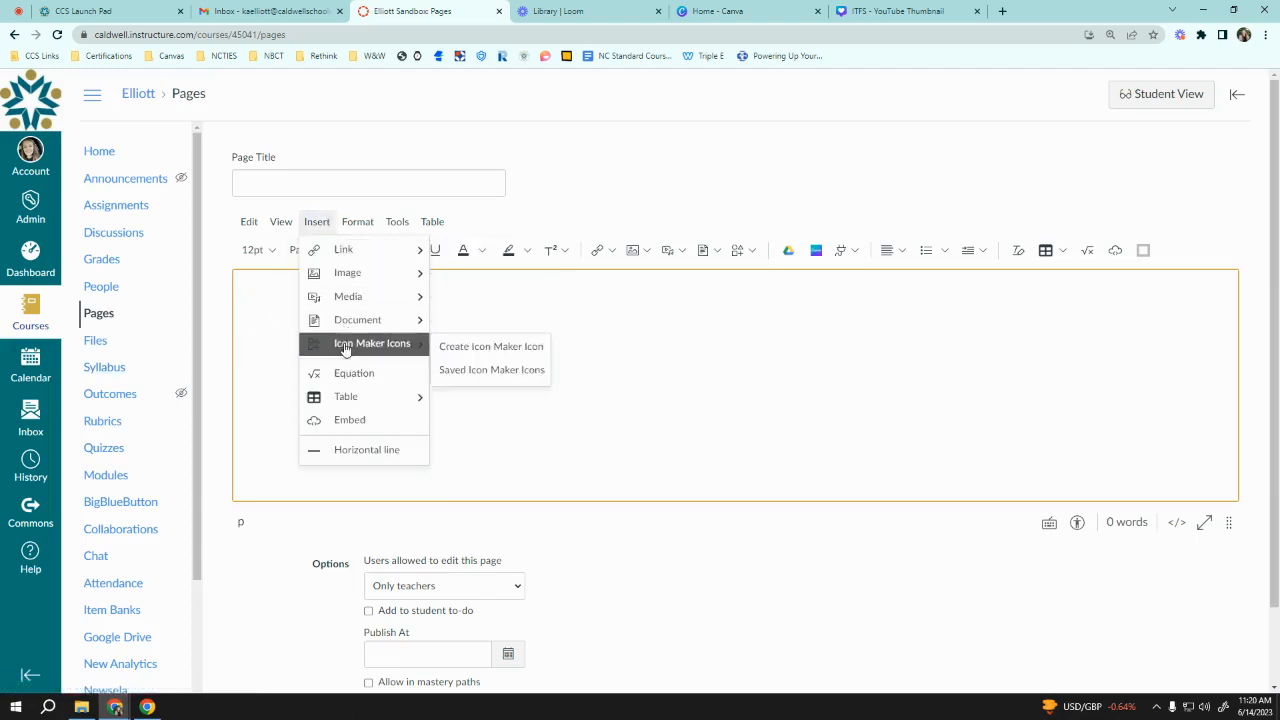
left_click(330, 222)
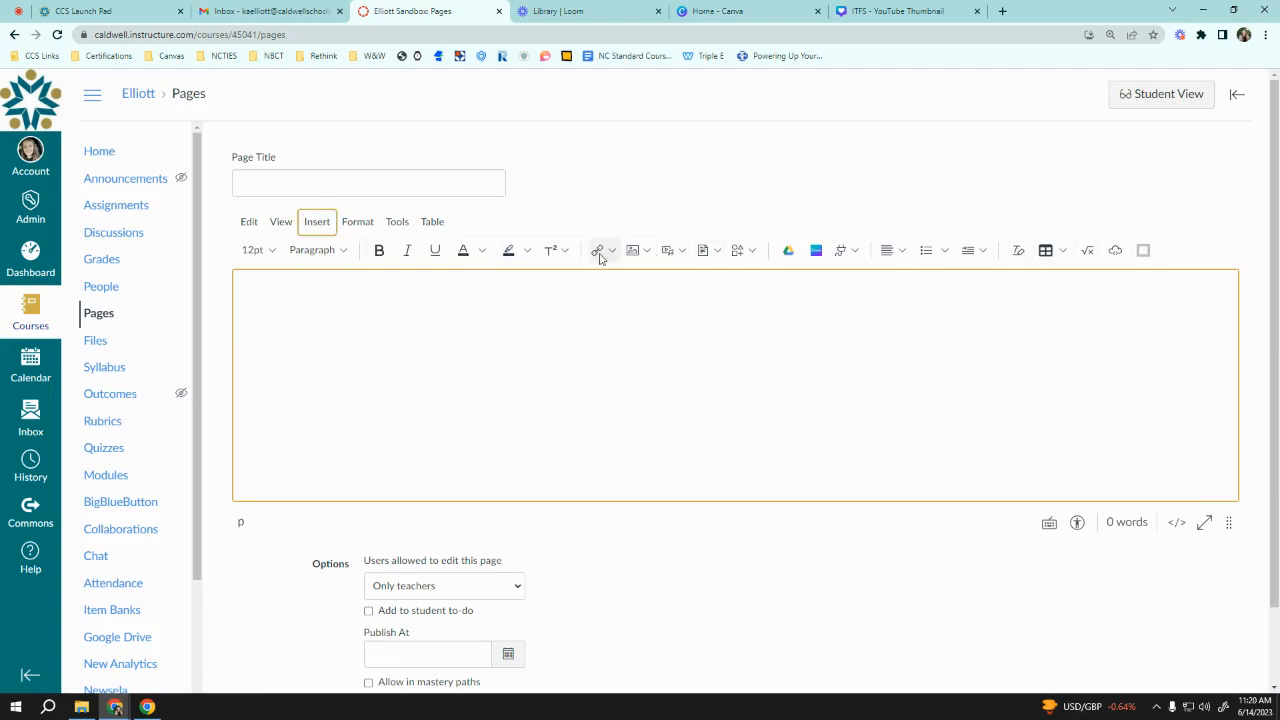
left_click(316, 223)
mouse_move(340, 250)
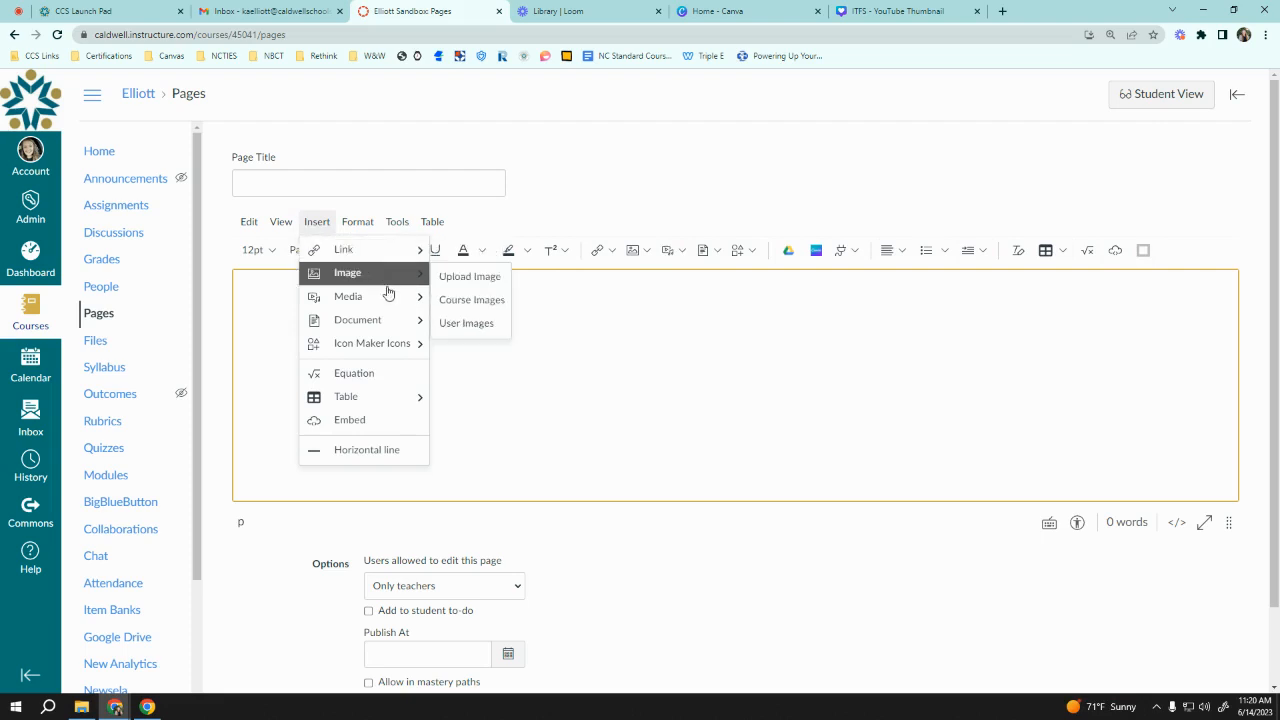
mouse_move(380, 320)
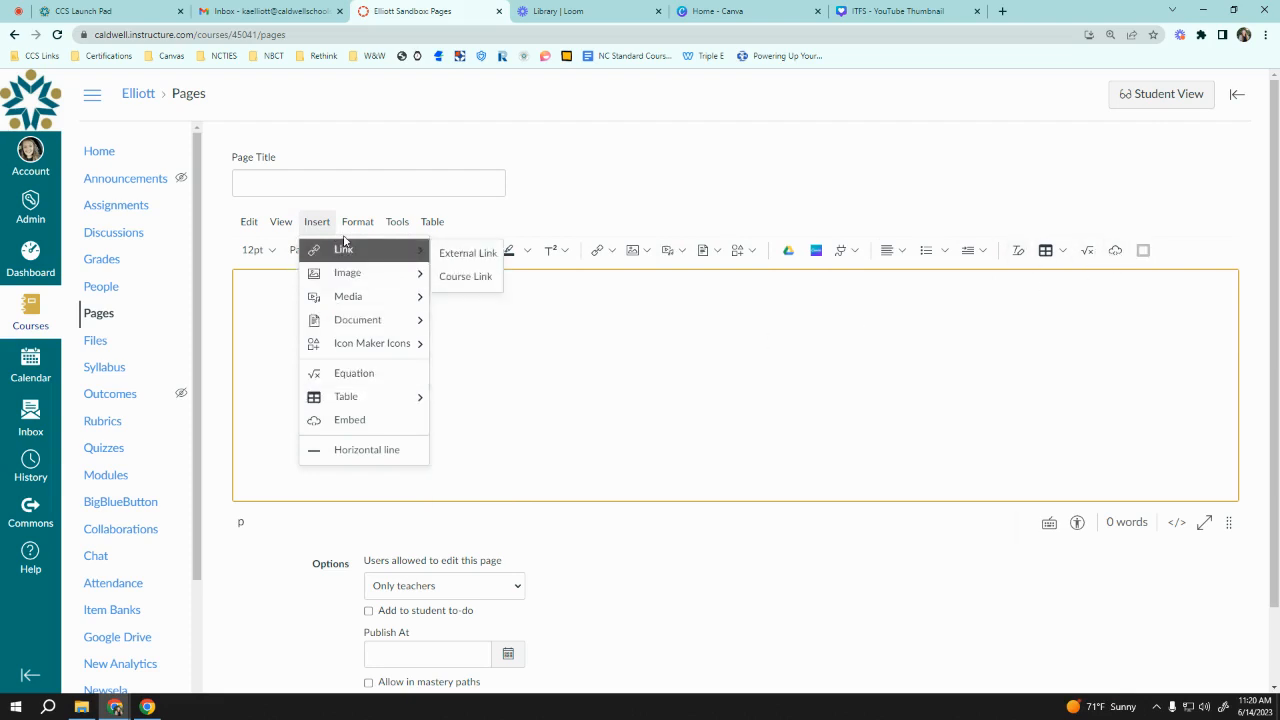
mouse_move(355, 222)
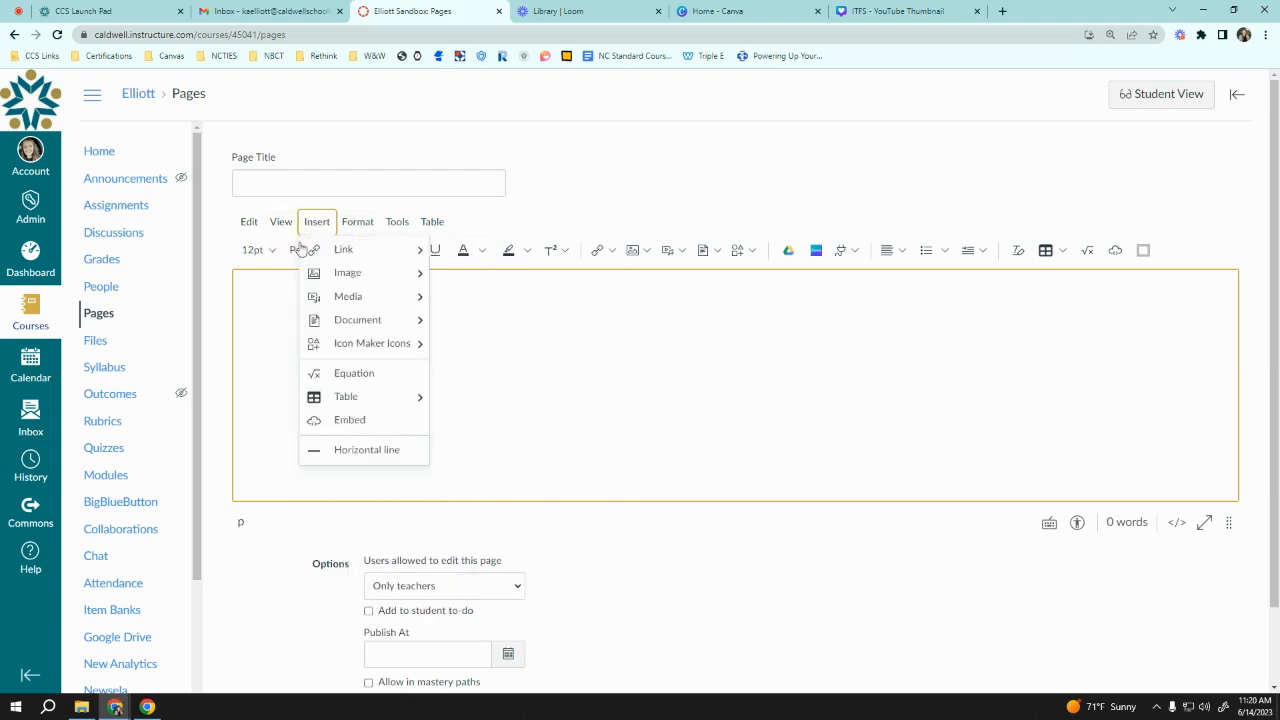
mouse_move(280, 222)
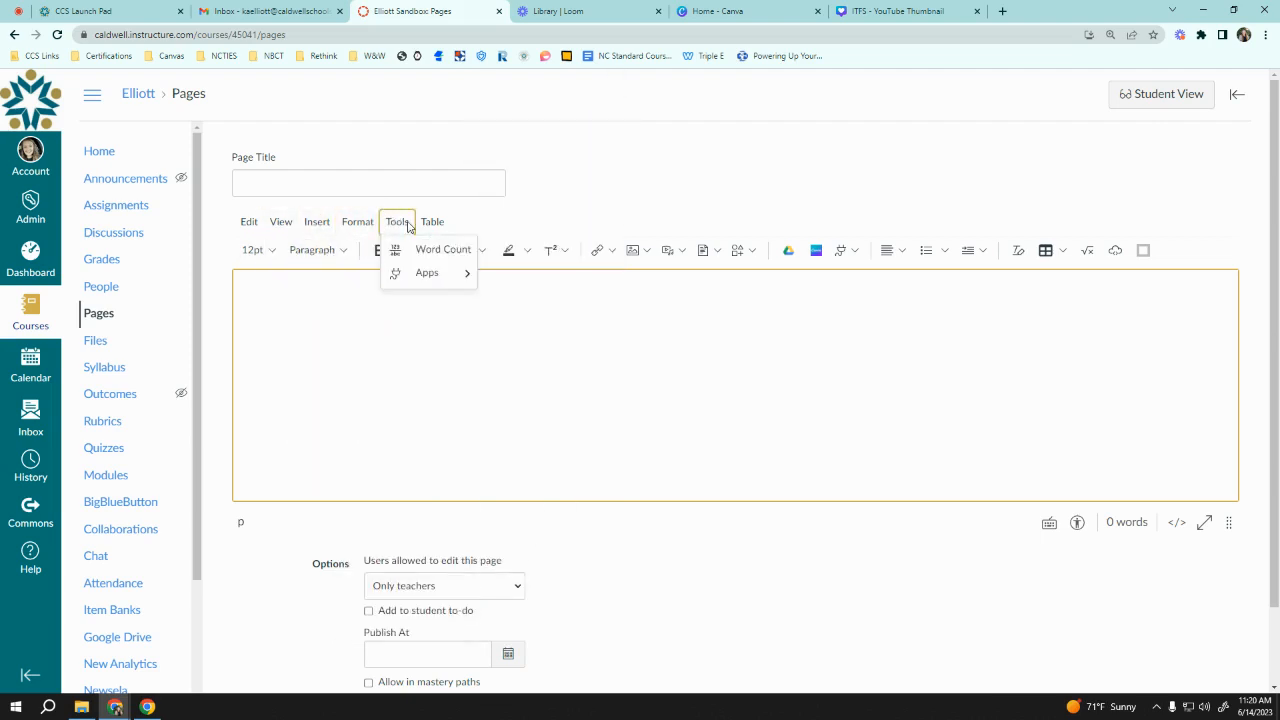
mouse_move(431, 226)
mouse_move(522, 249)
left_click(640, 202)
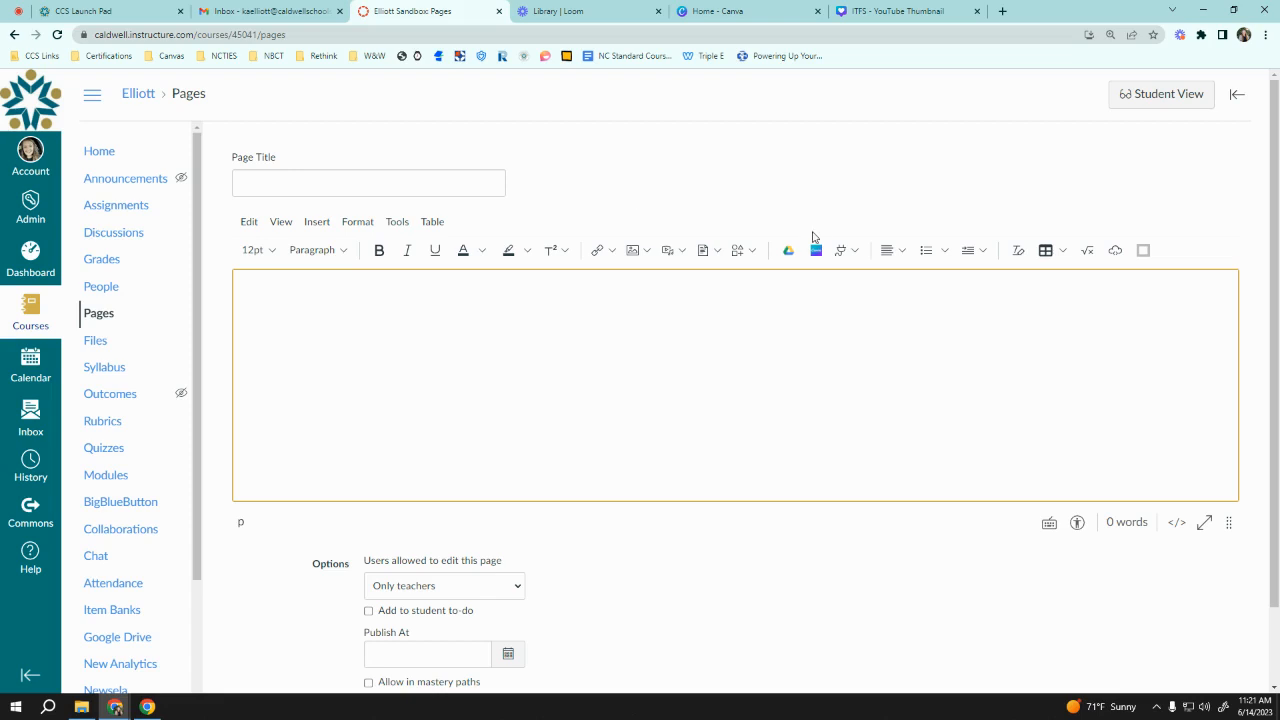
left_click(606, 252)
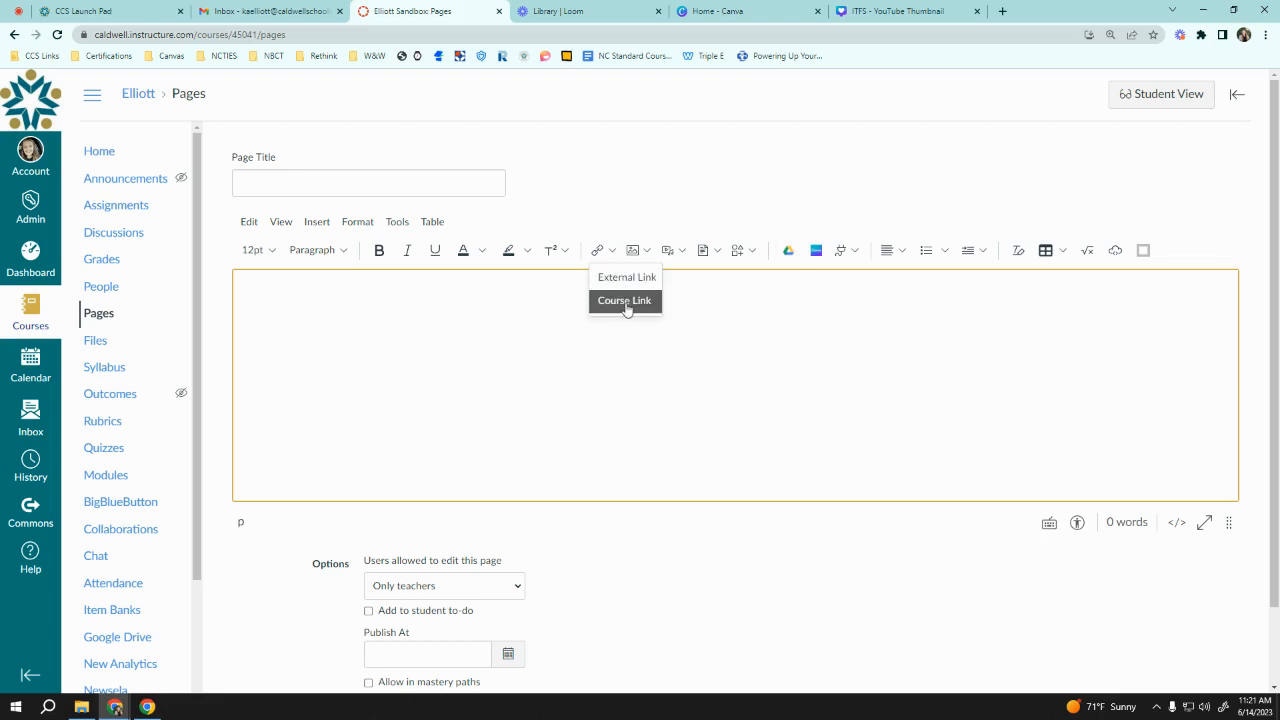
left_click(631, 281)
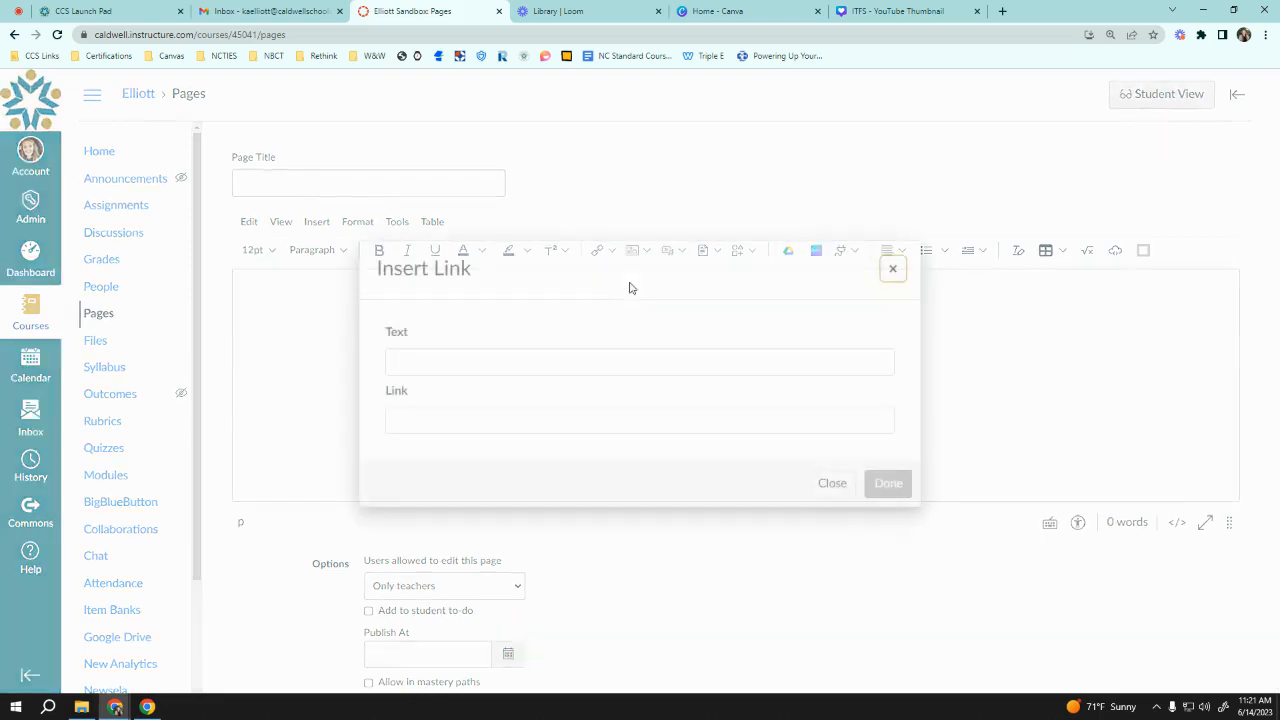
left_click(525, 358)
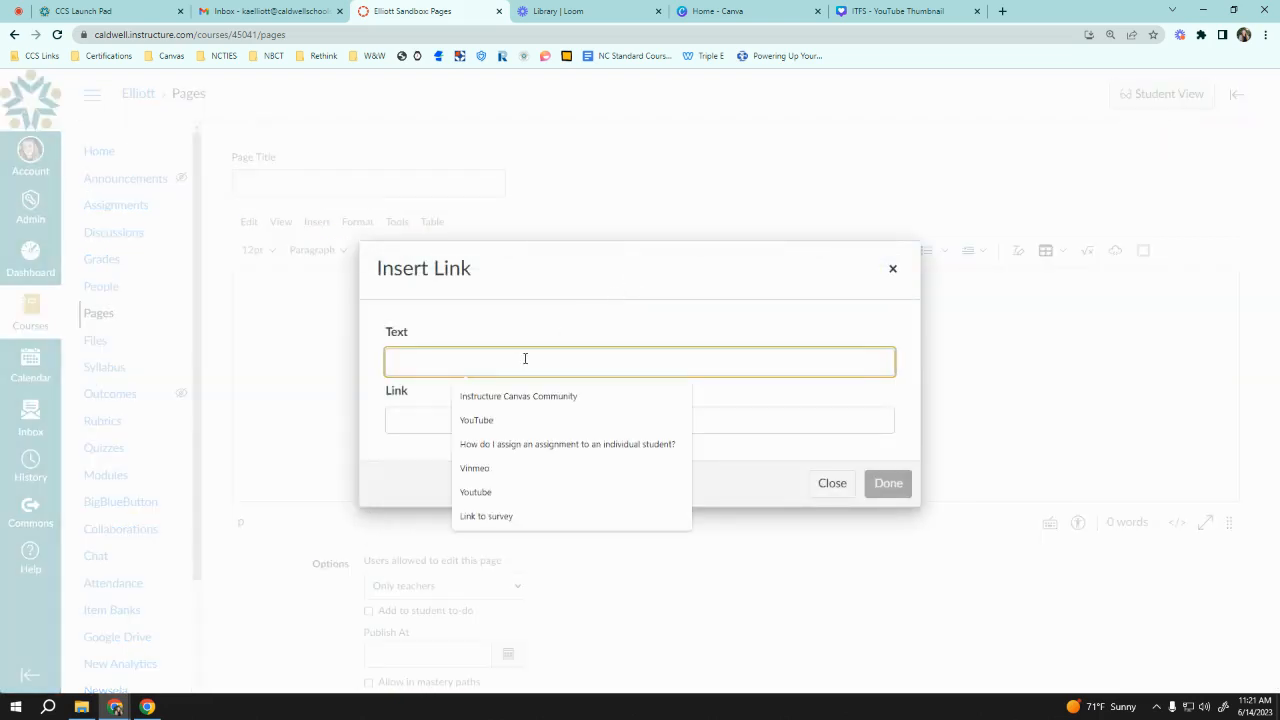
type("YouTube")
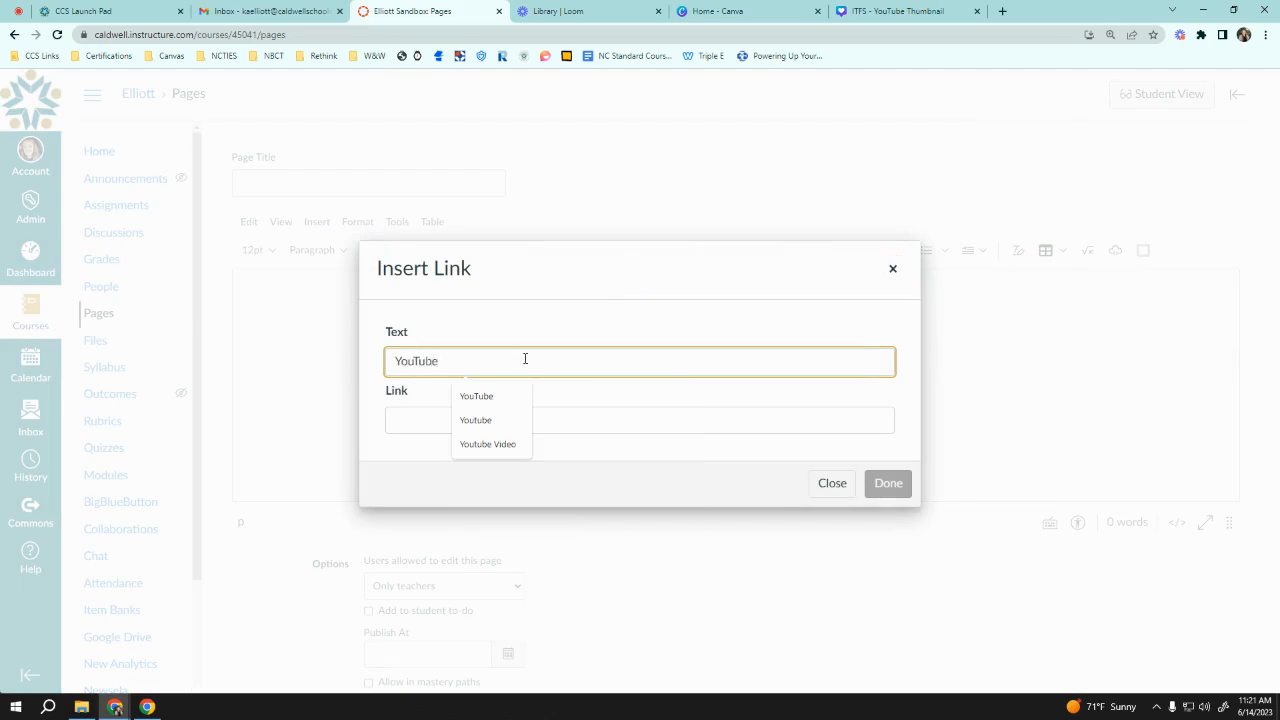
key("Tab")
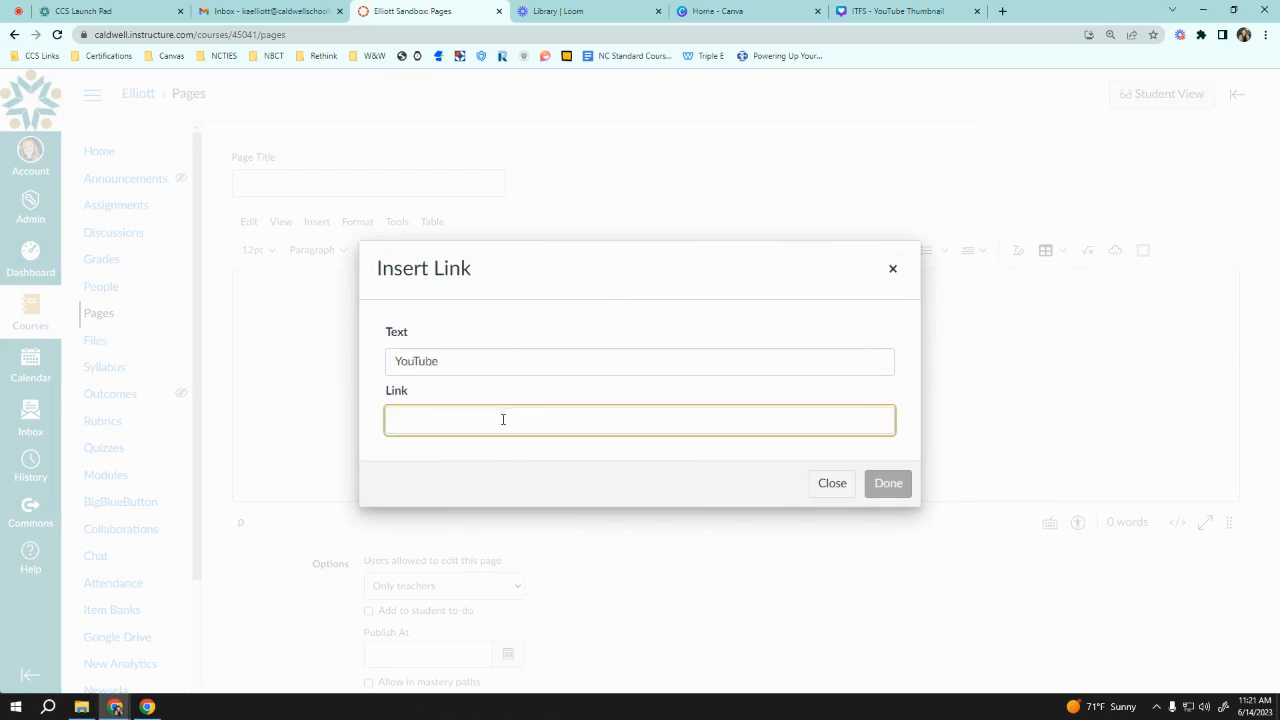
left_click(503, 419)
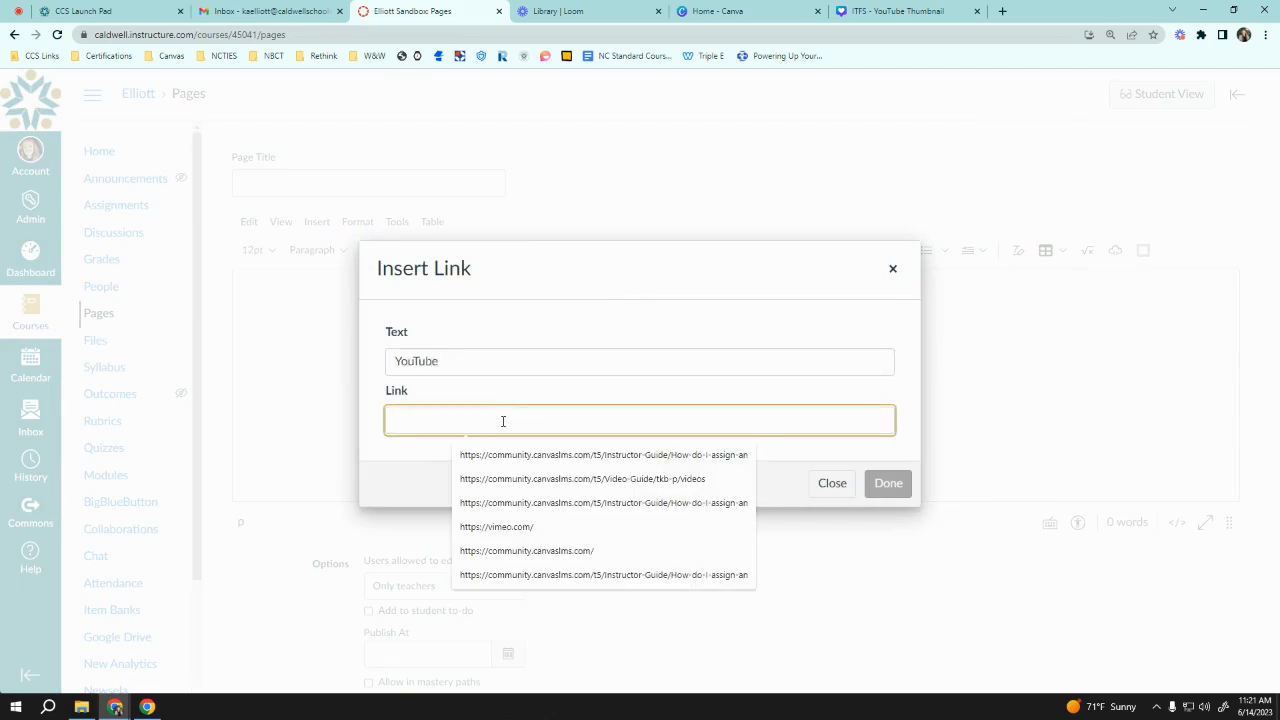
key("alt+Tab")
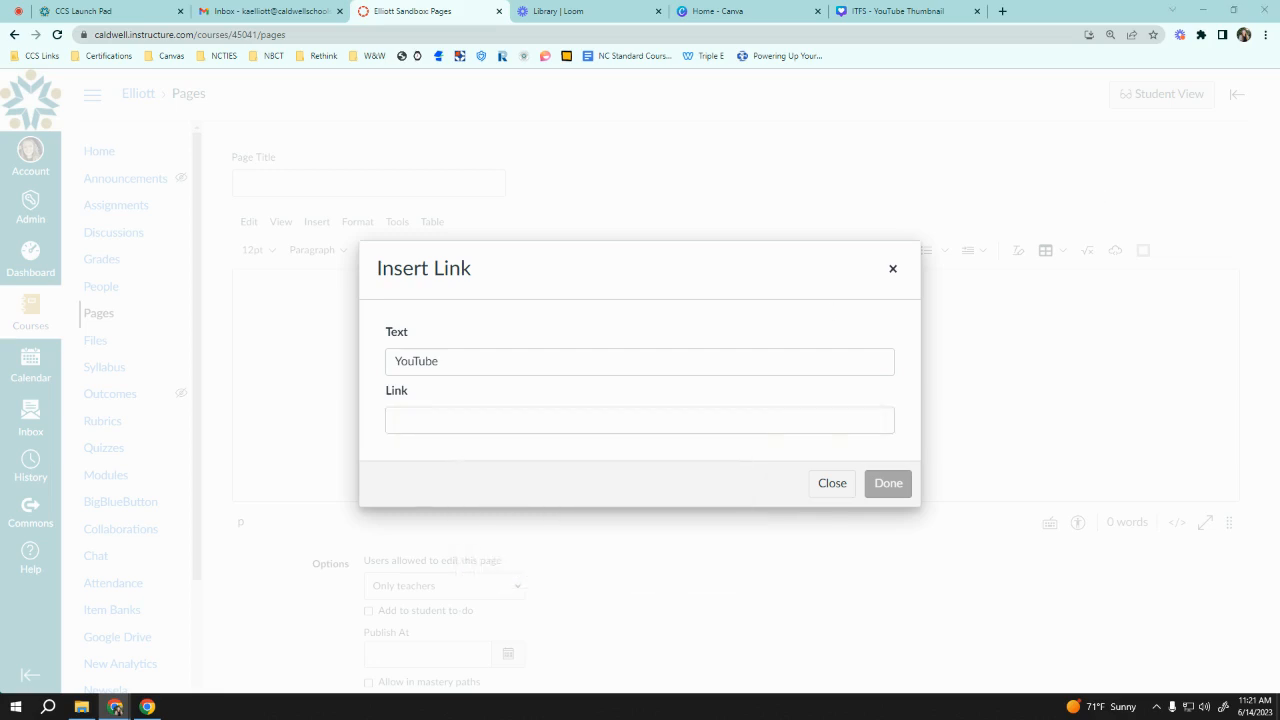
left_click(711, 418)
type("https://youtu.be/HiJVqofUoZw")
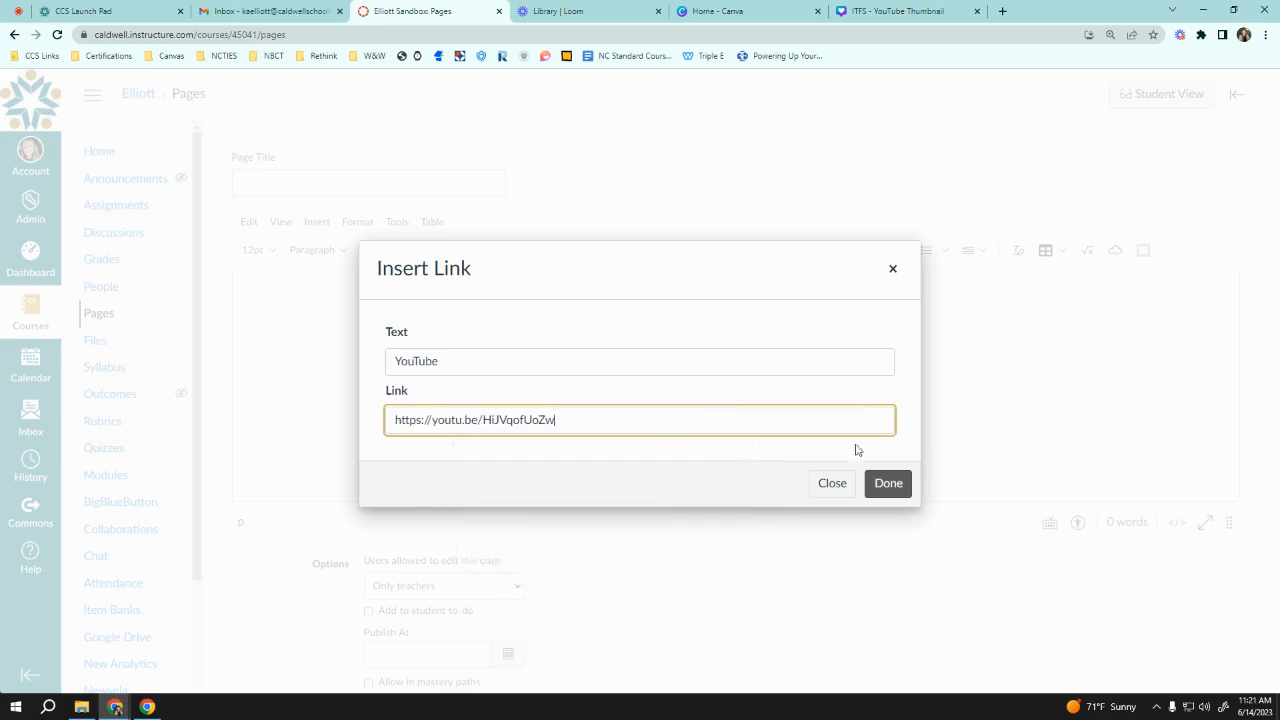
left_click(888, 483)
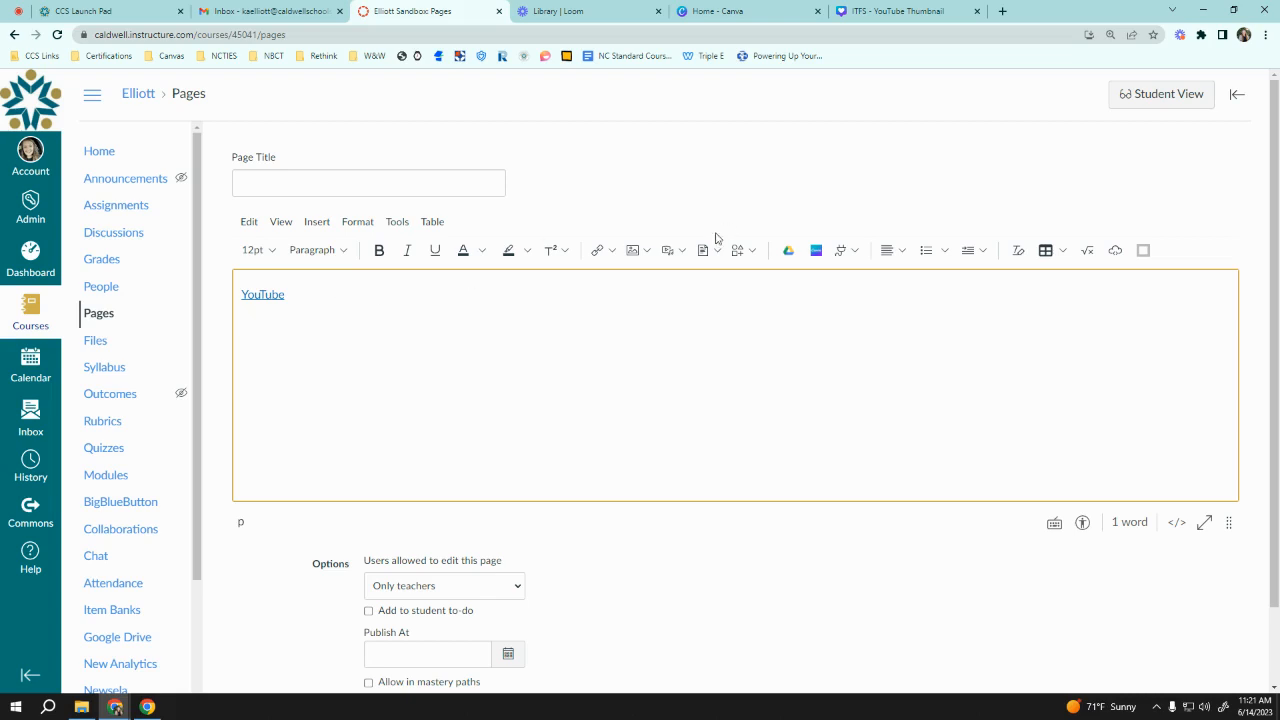
- Insert a course link to the page "Day One: Monday" on the line below the YouTube link
left_click(612, 250)
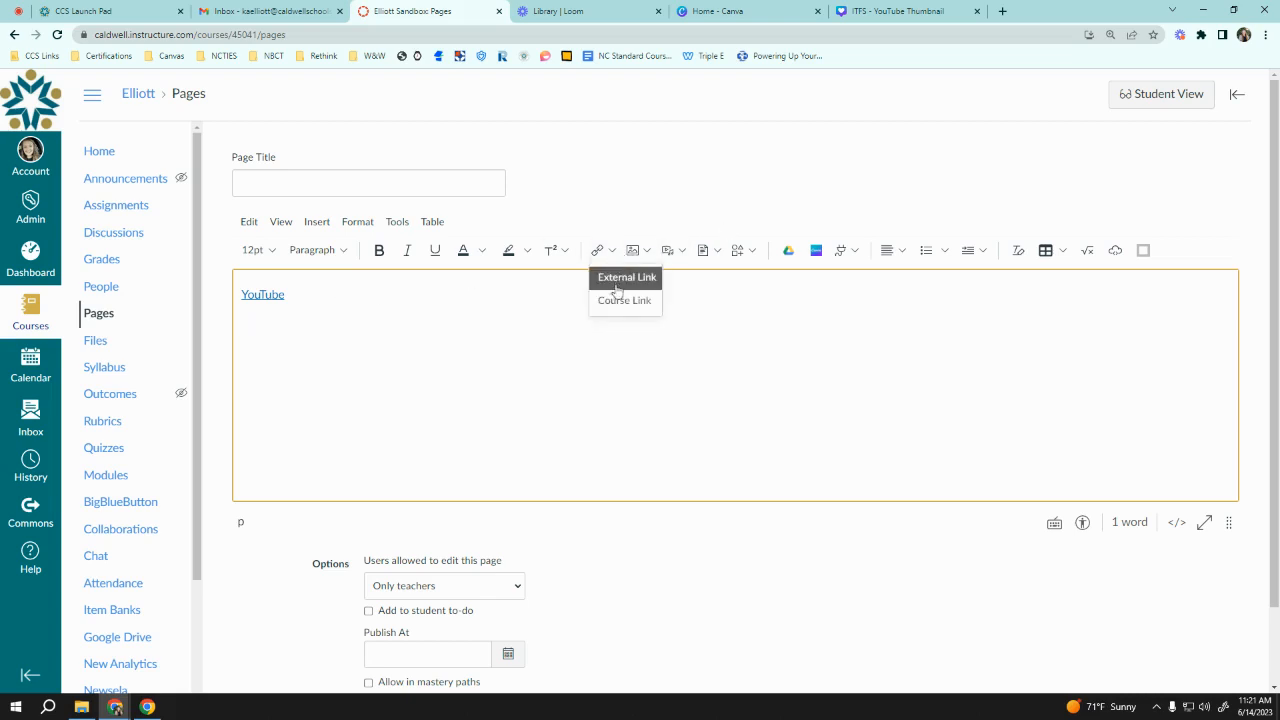
left_click(624, 300)
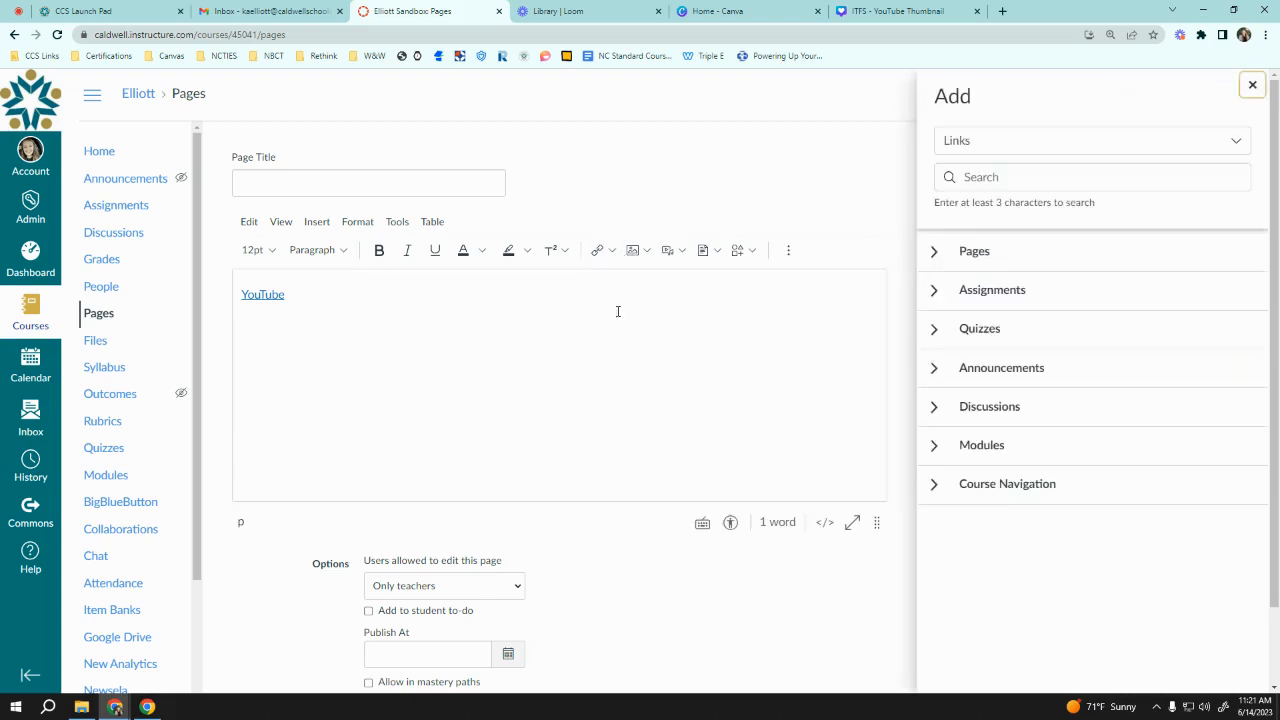
left_click(934, 251)
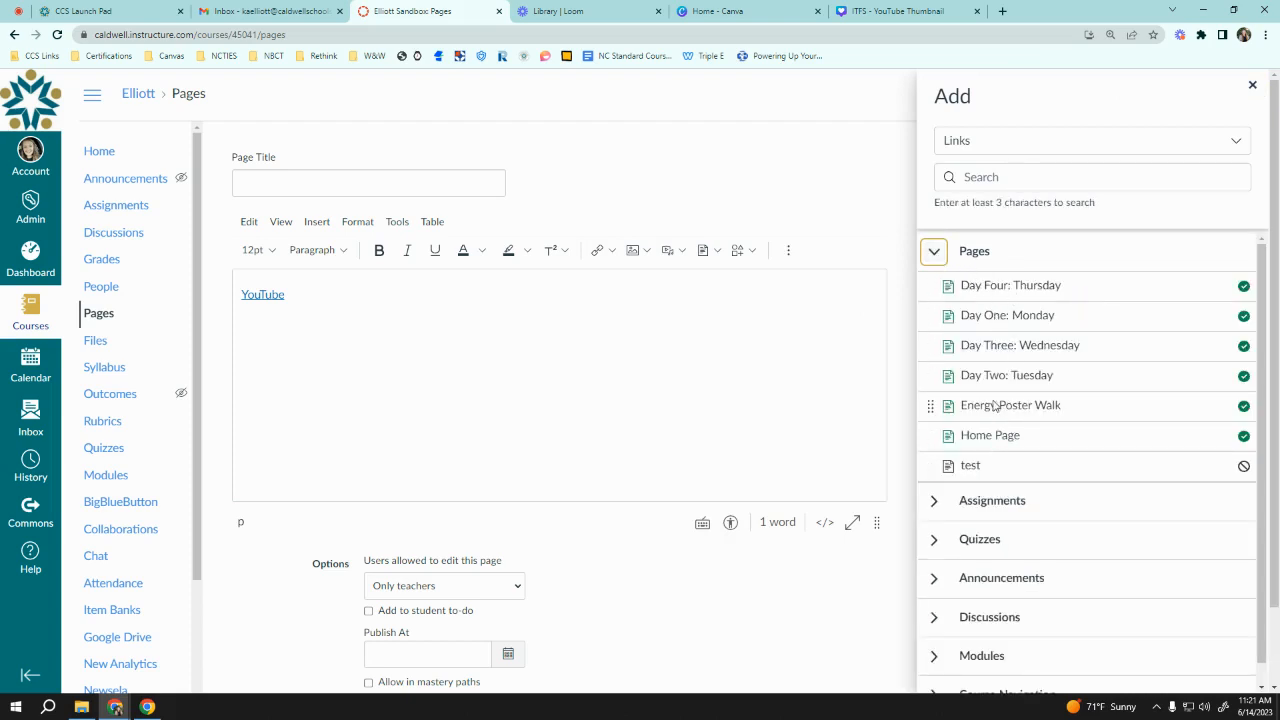
left_click(1000, 316)
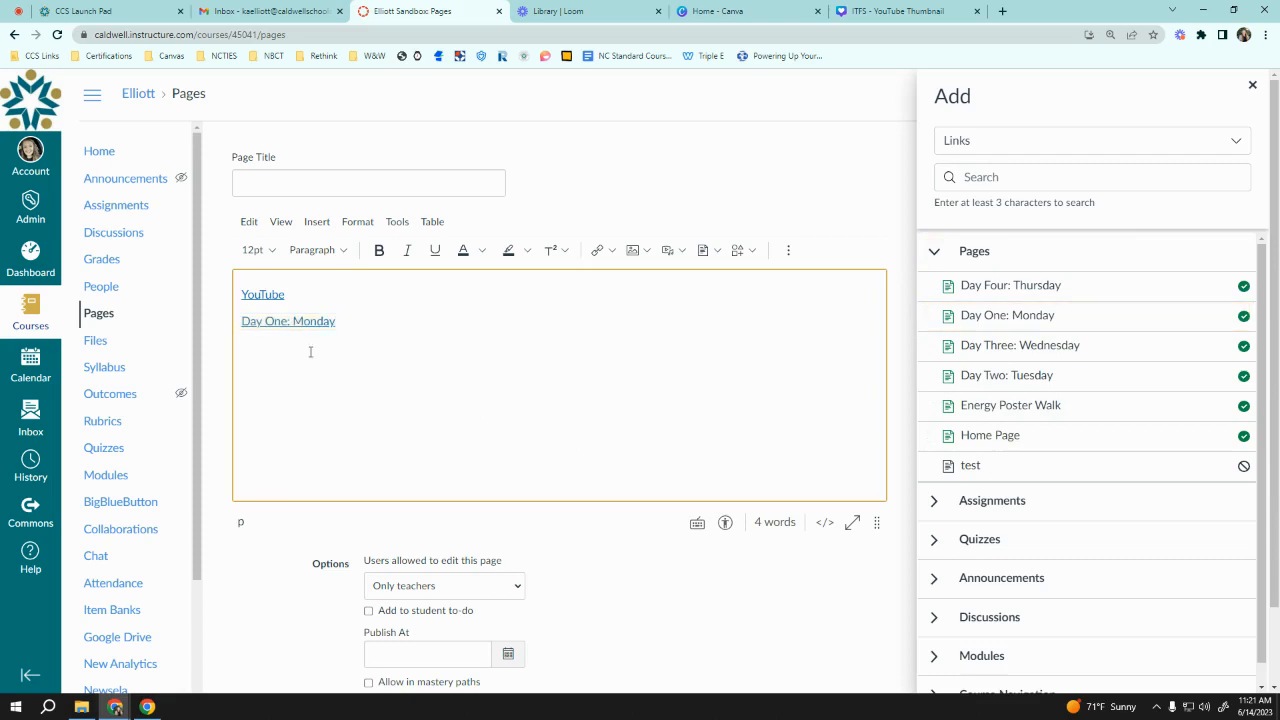
left_click(934, 251)
- Insert a course link to the assignment "7.EE.4 Extension 1" on the line below the Day One: Monday link
left_click(935, 291)
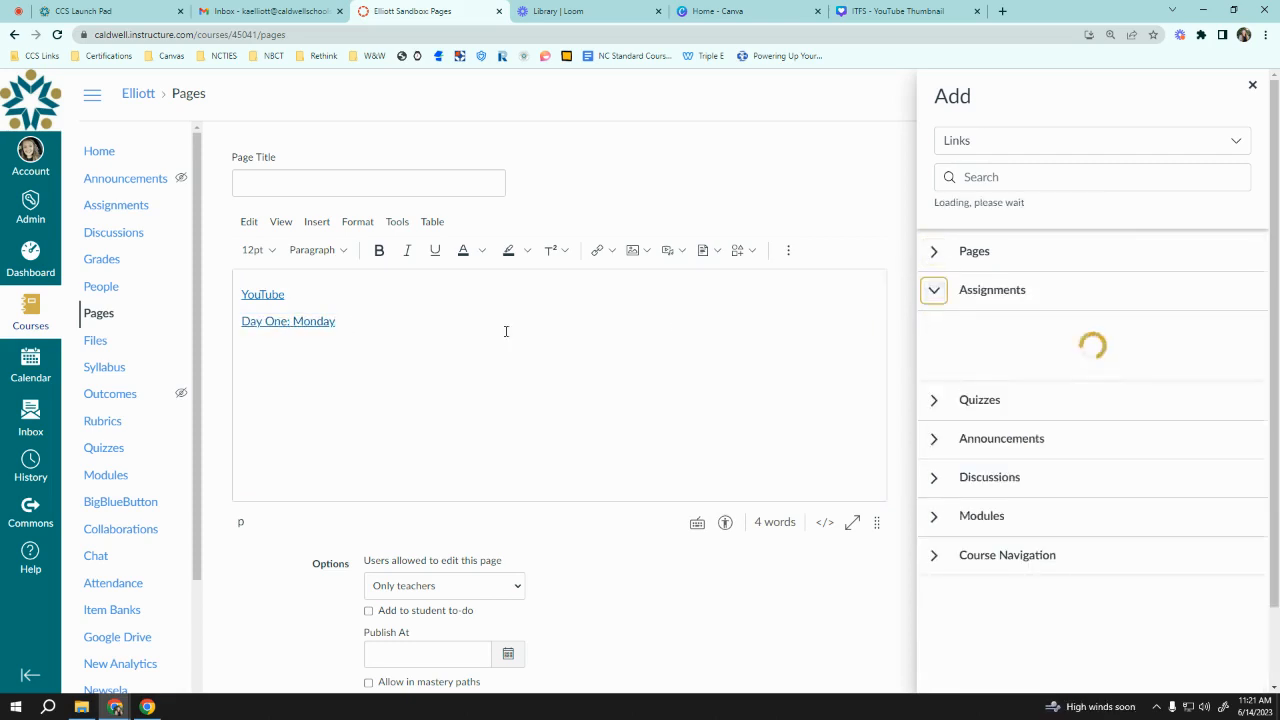
left_click(428, 325)
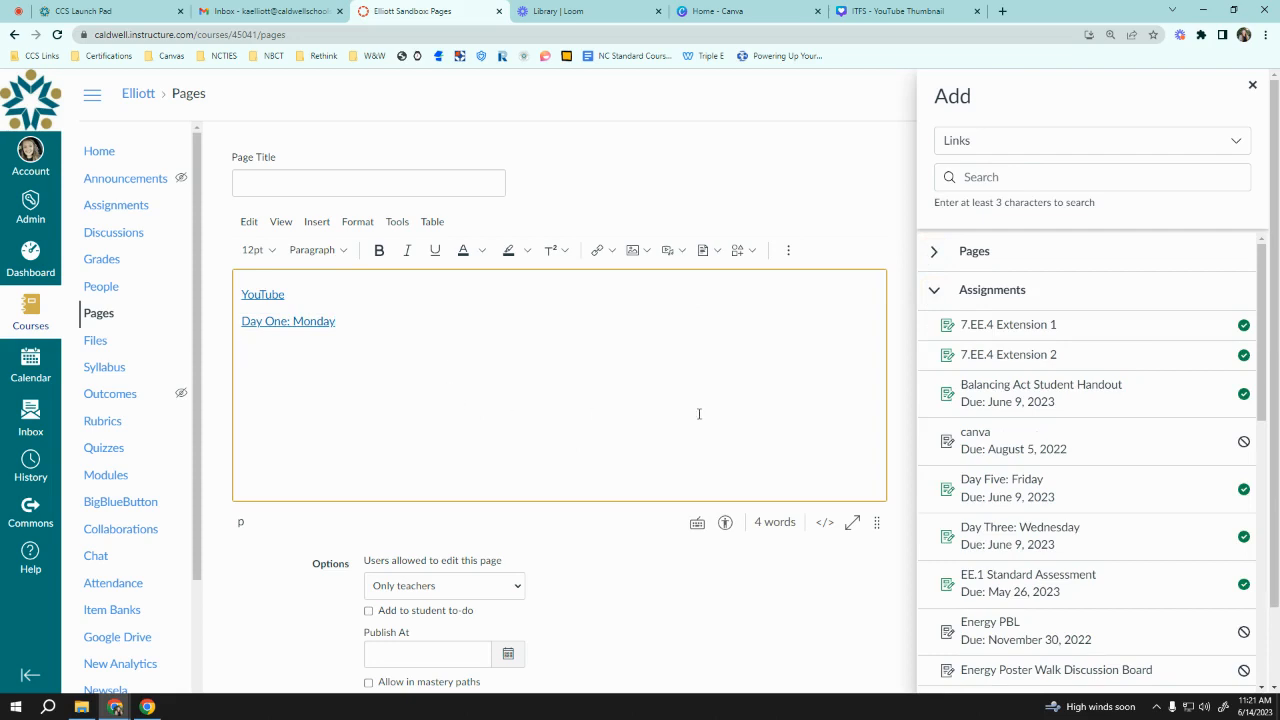
left_click(1012, 324)
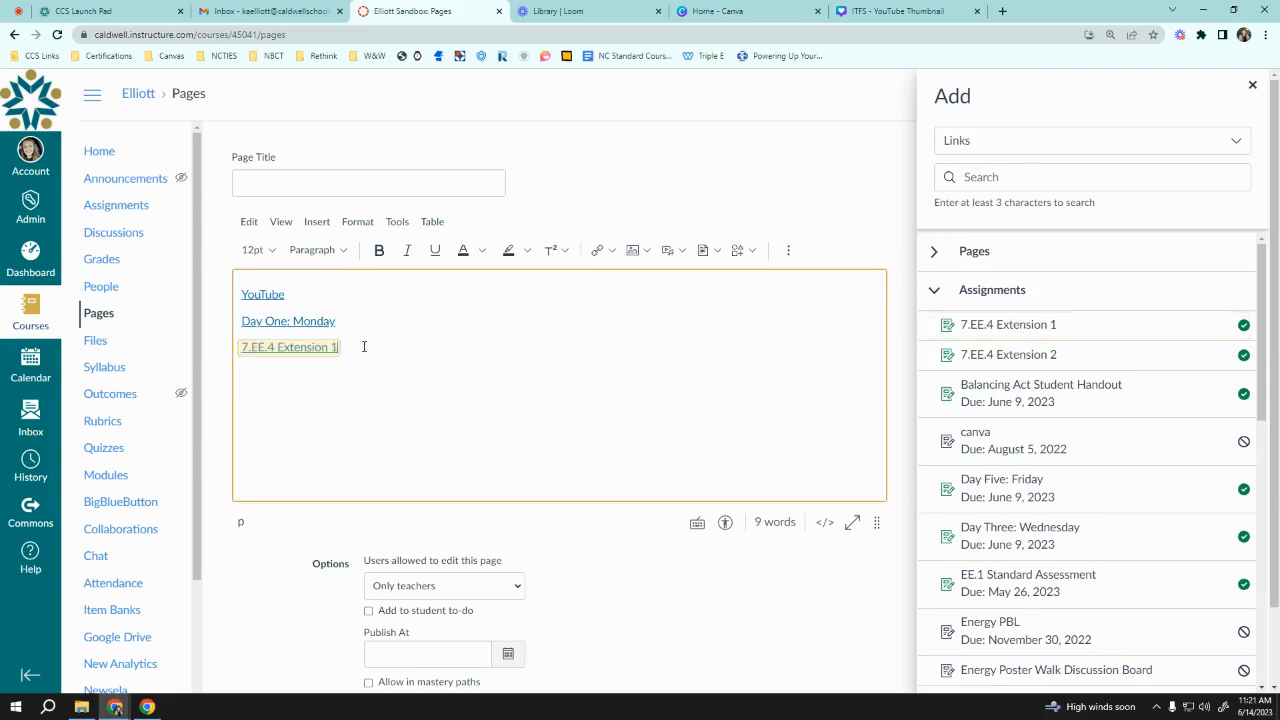
key("Return")
left_click(933, 292)
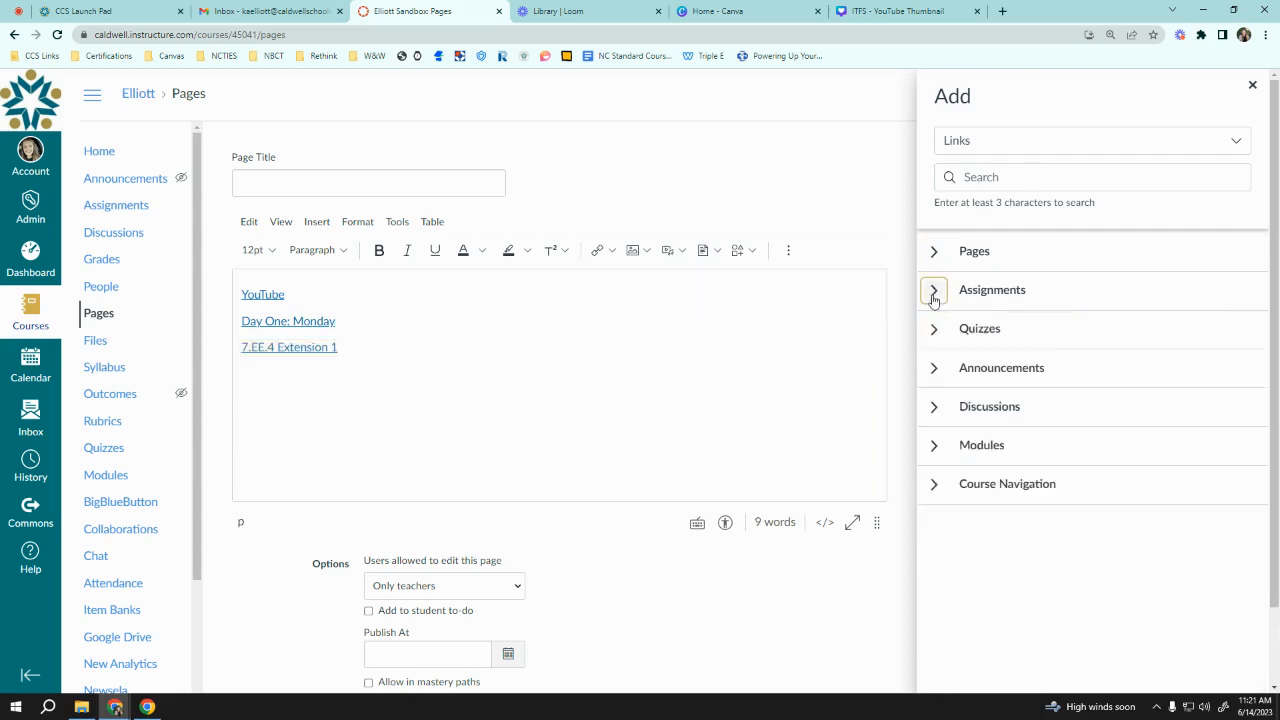
- Insert a course link to the quiz "Day Five: Friday" on the line below the 7.EE.4 Extension 1 link
left_click(933, 330)
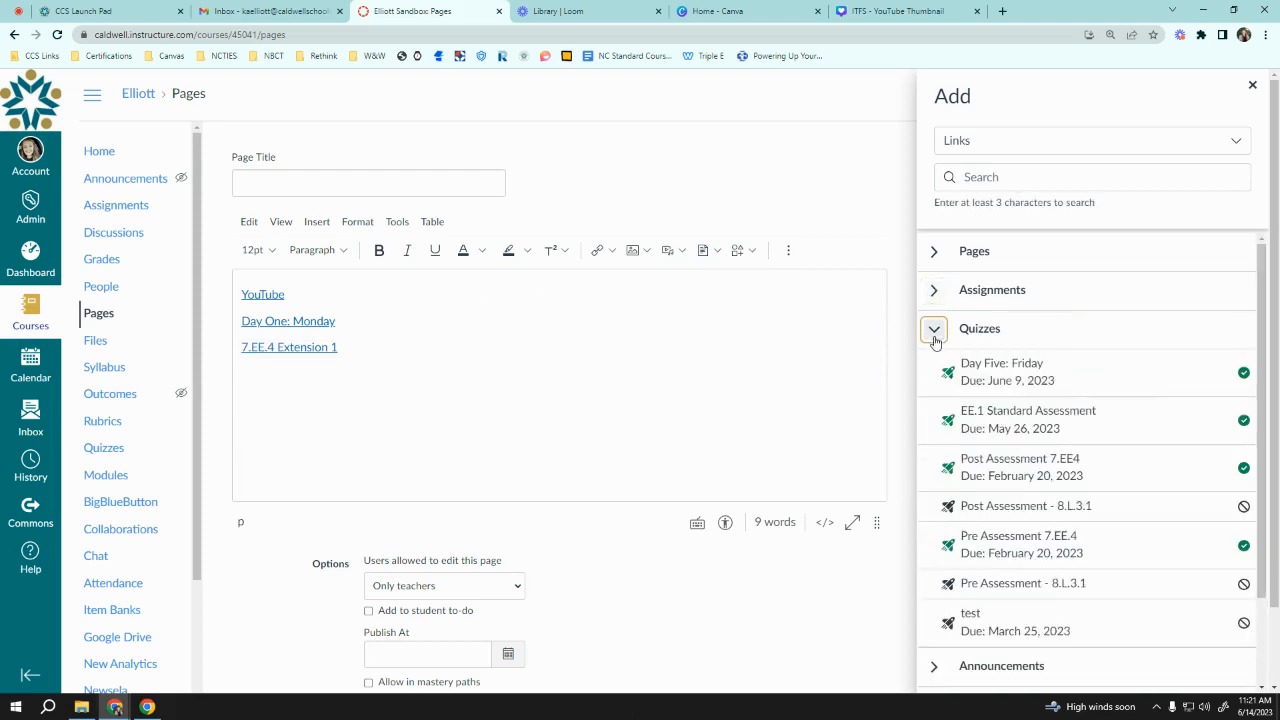
left_click(1002, 376)
key("Return")
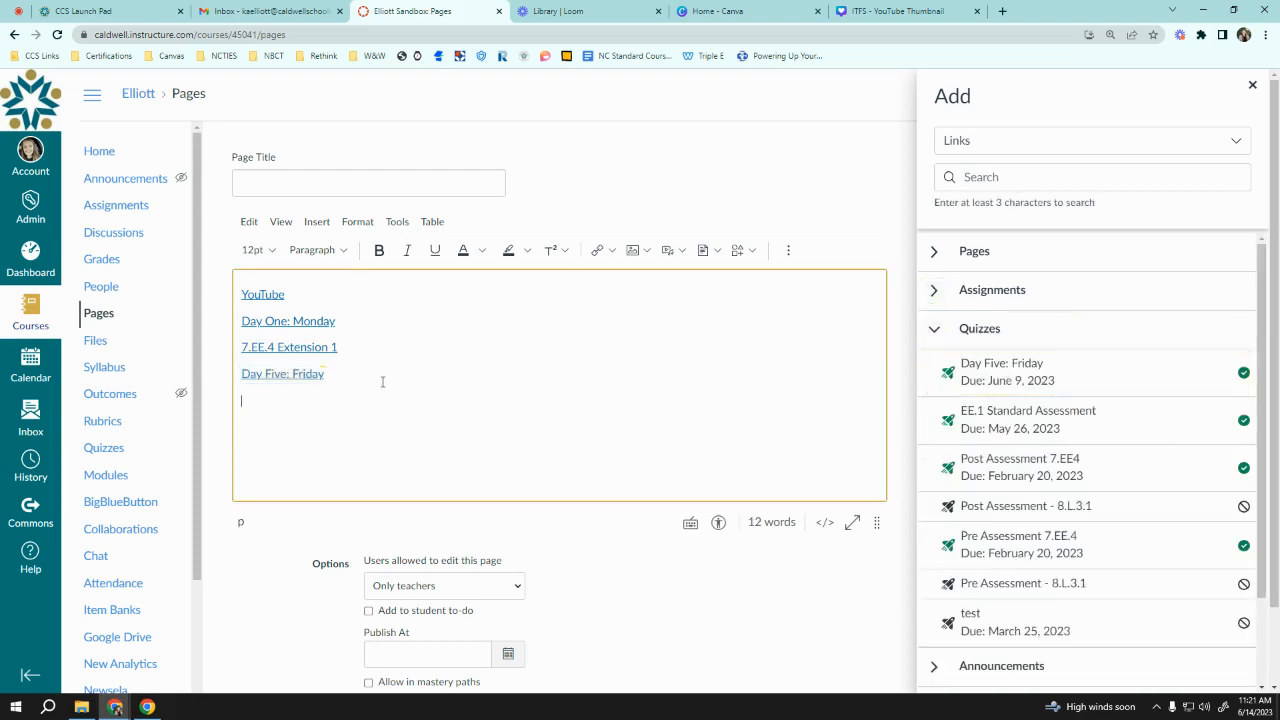
left_click(933, 330)
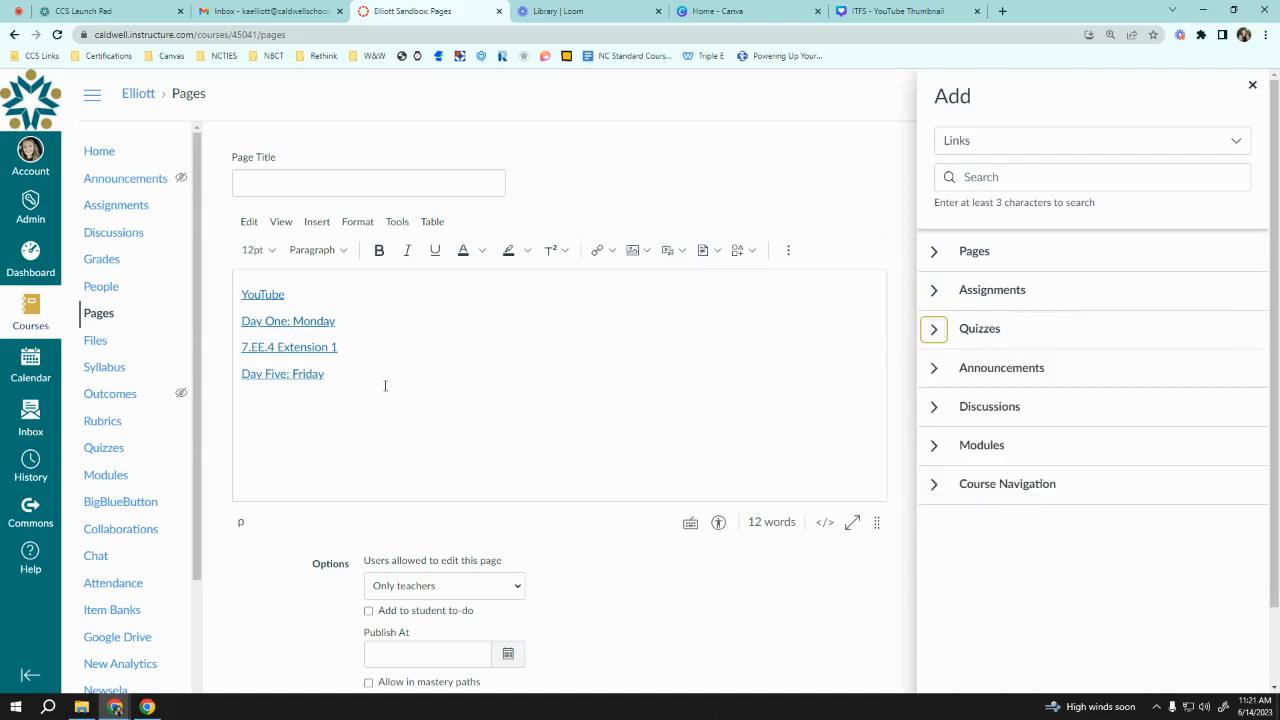
left_click(1252, 85)
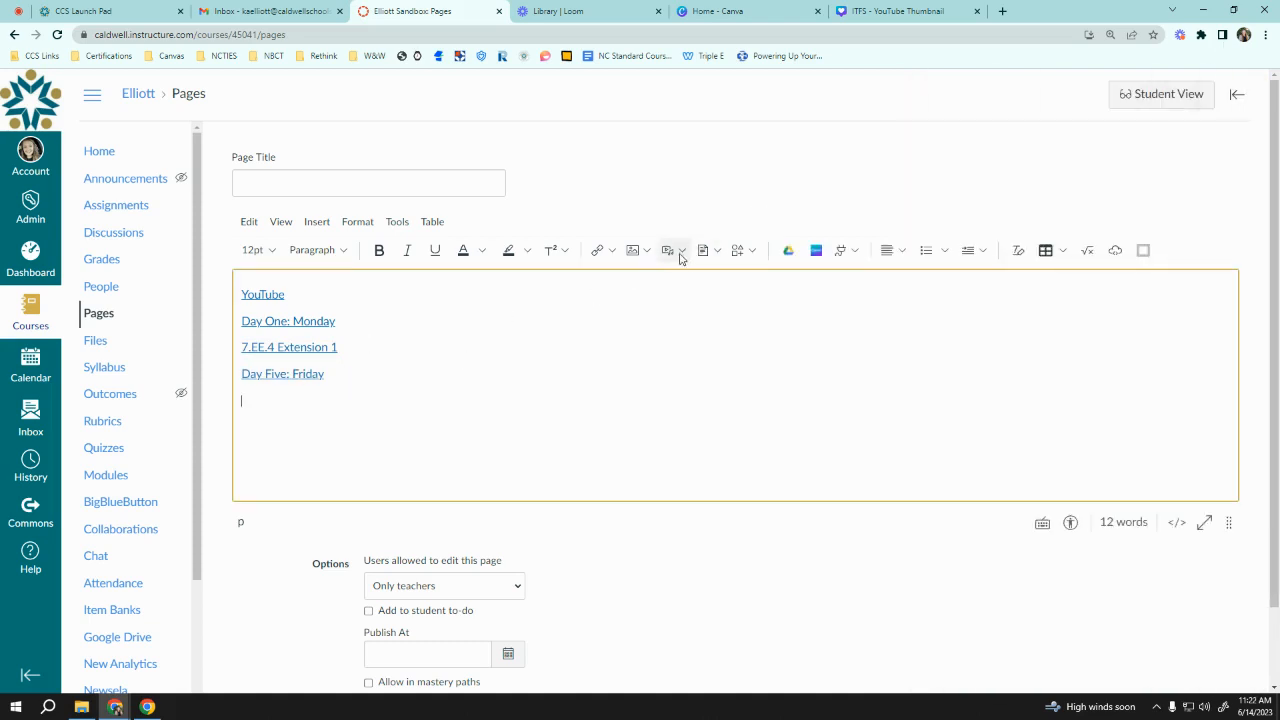
- Examine the ways to add an image: uploading a file from the computer and choosing from the course images
left_click(647, 251)
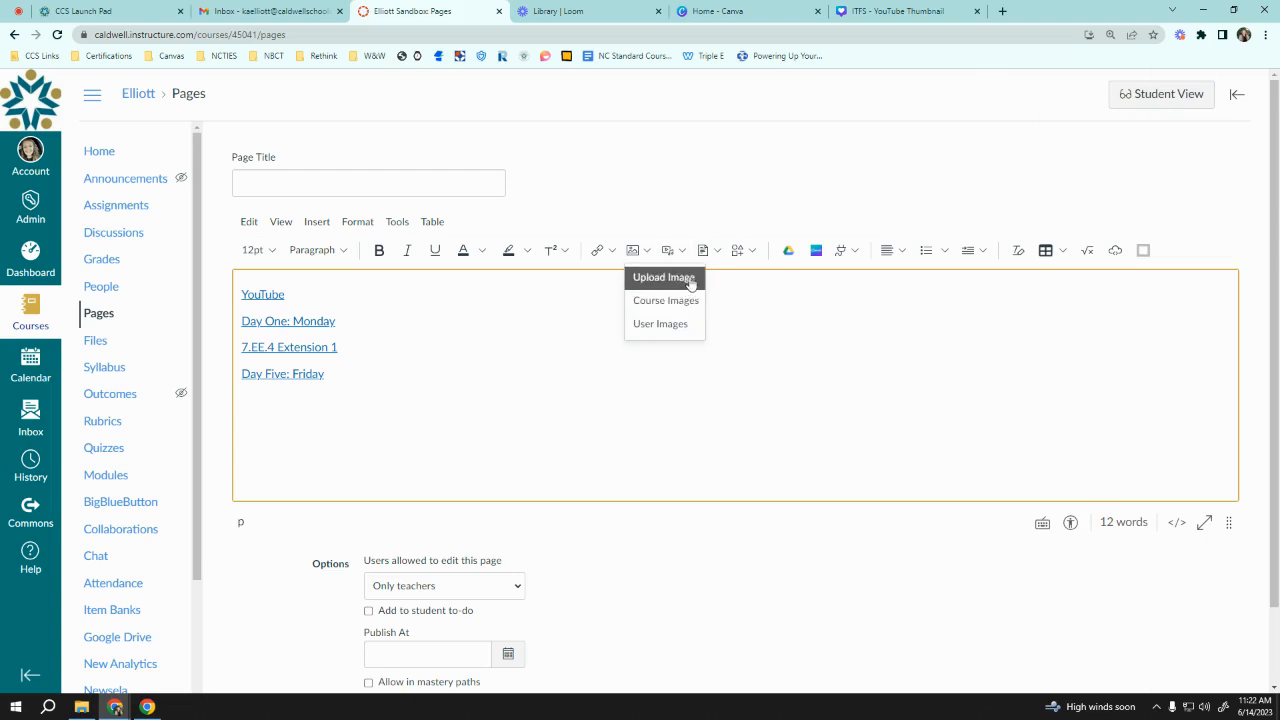
left_click(686, 279)
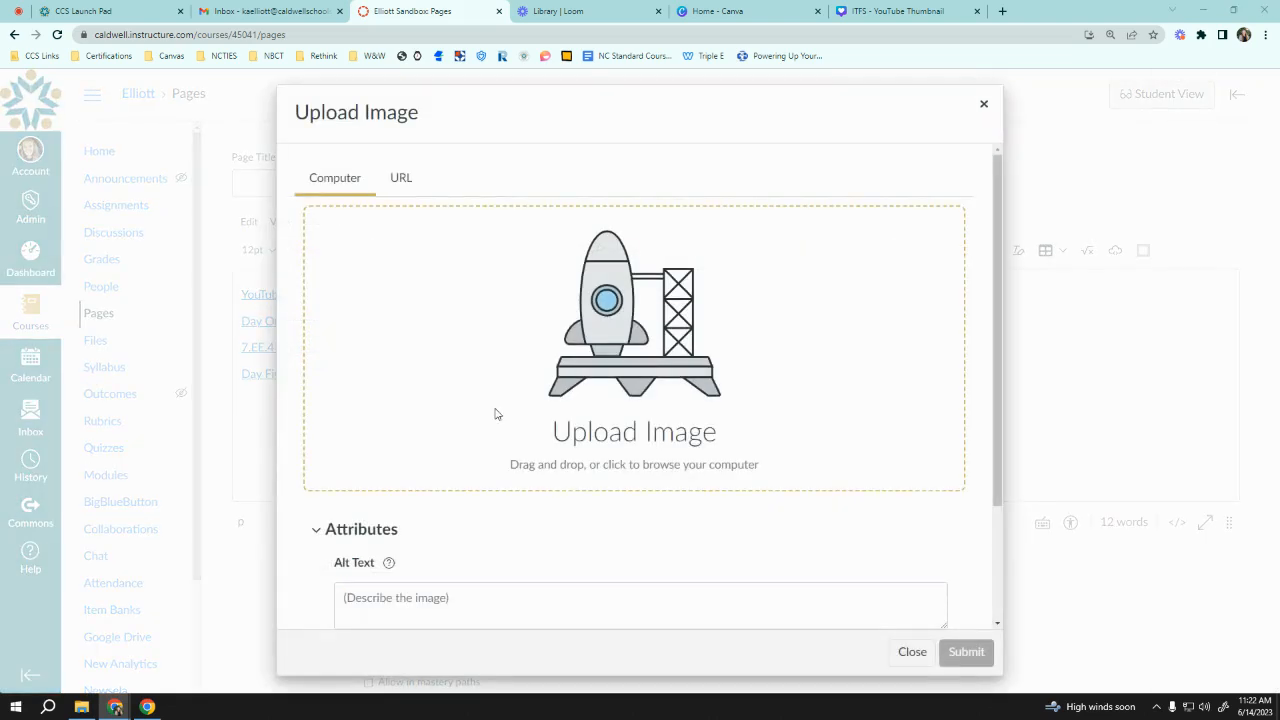
left_click(487, 417)
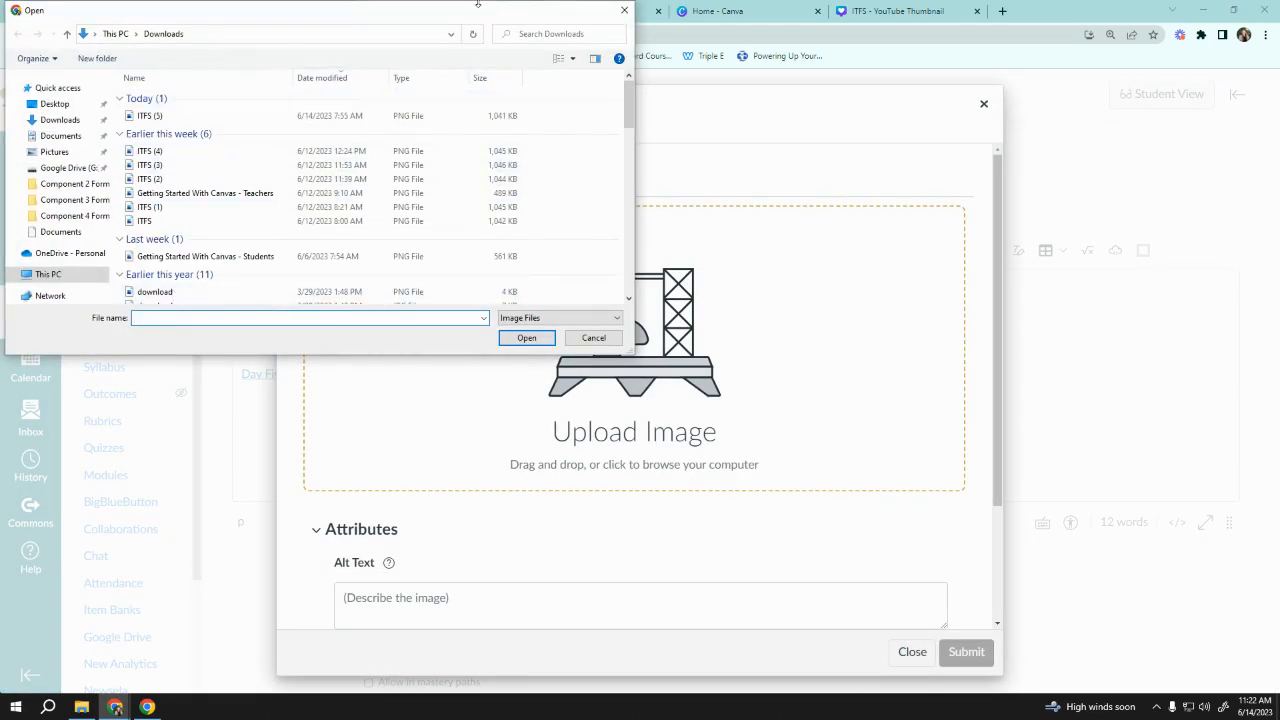
left_click(624, 10)
left_click(983, 104)
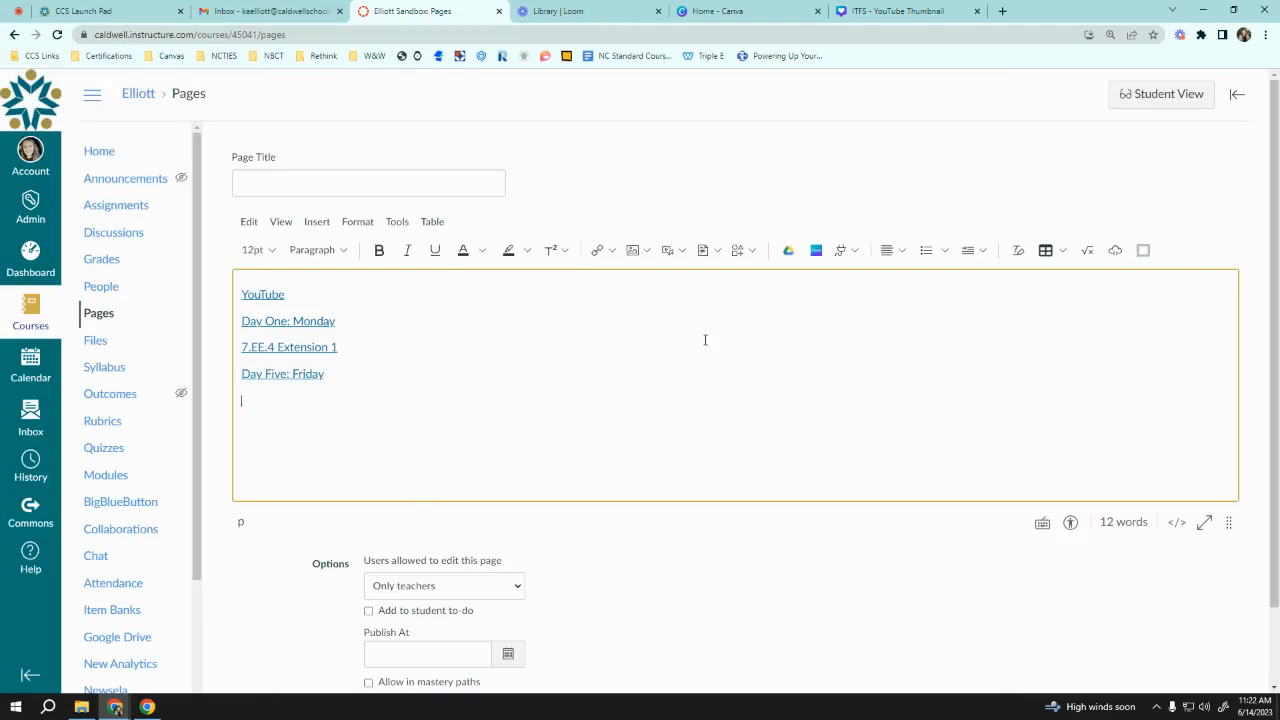
left_click(648, 251)
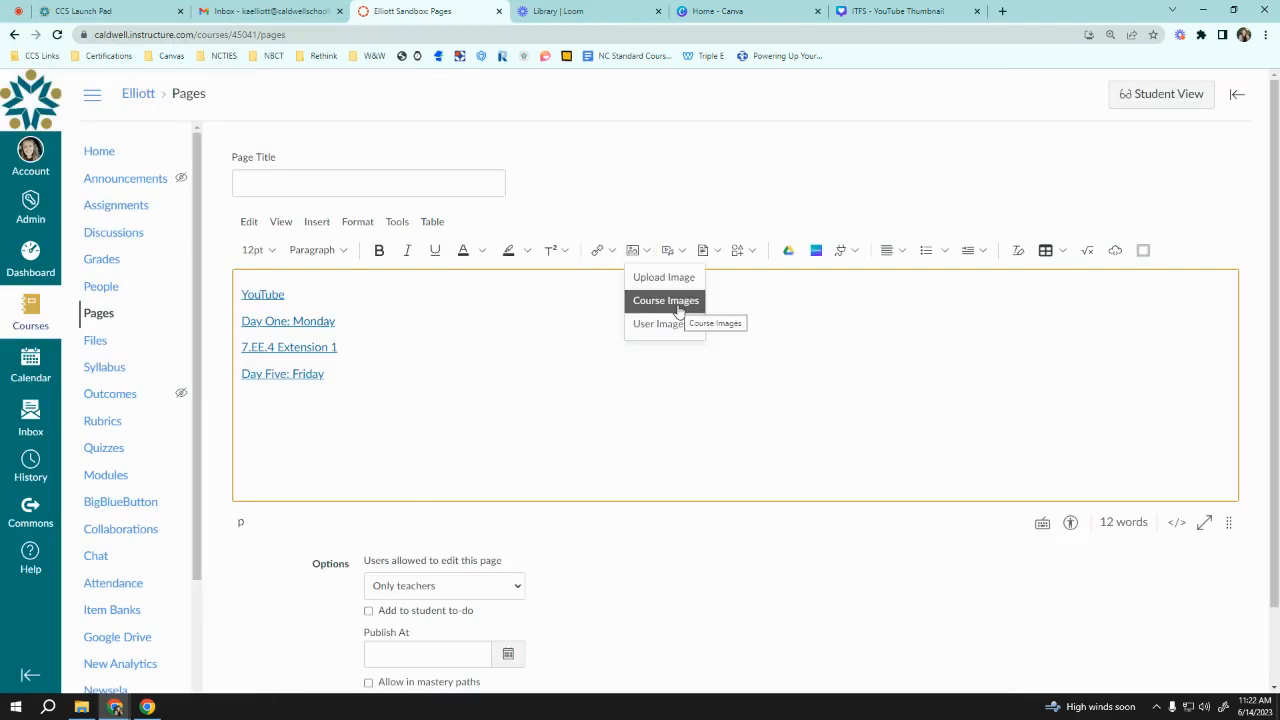
left_click(666, 301)
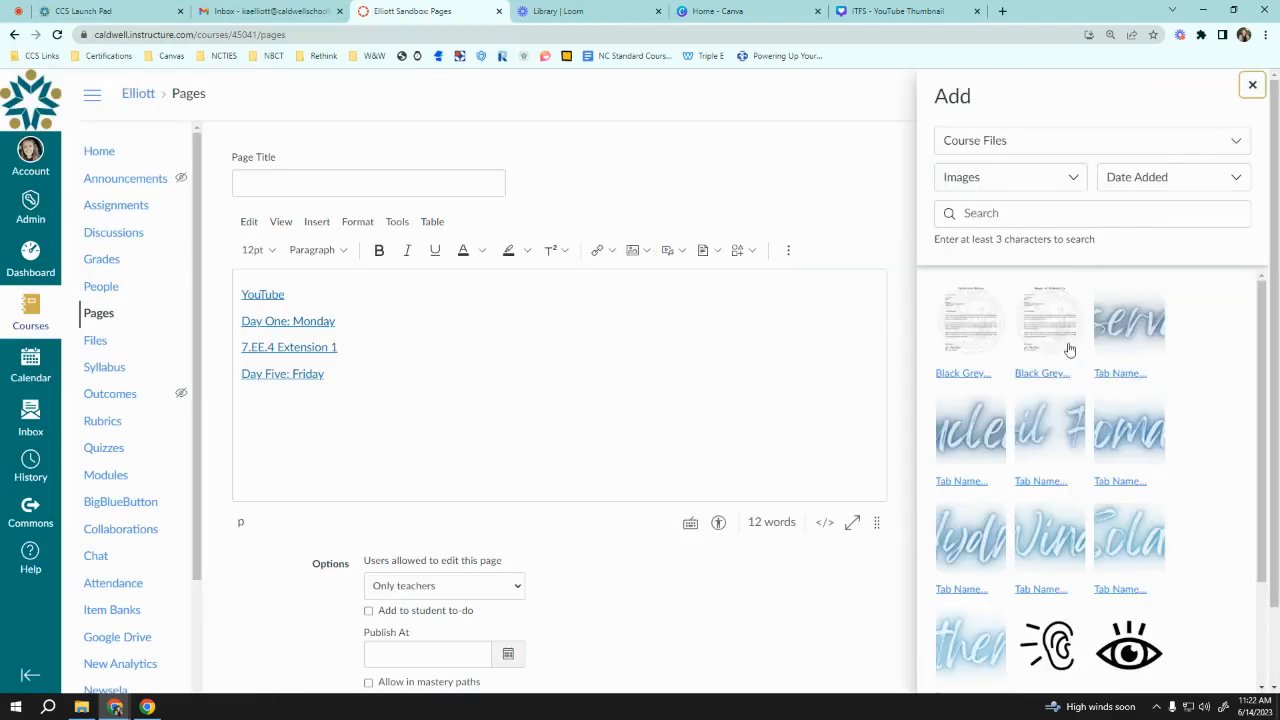
scroll(1087, 497, "down", 3)
scroll(1090, 453, "up", 3)
left_click(1251, 86)
- Upload the image ITFS (5).png below the links as an embedded image with the alt text "Canvas Basics picture with ITFs on outcomes"
left_click(638, 250)
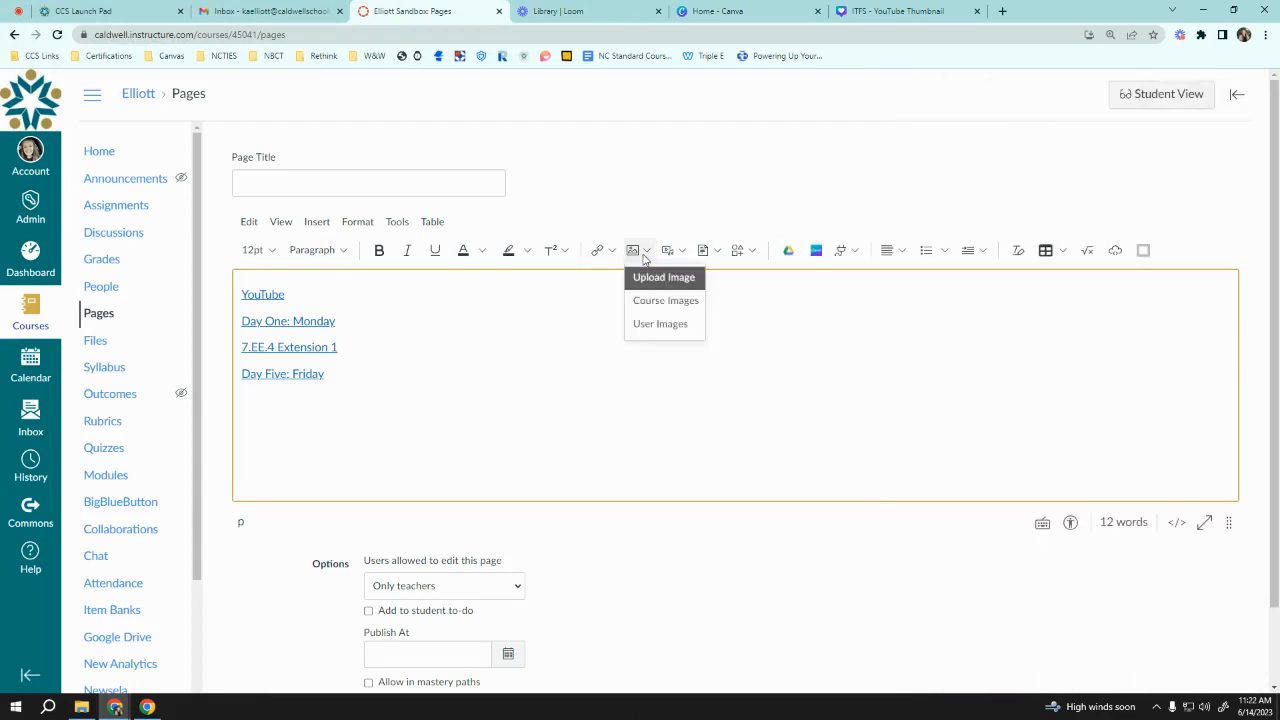
left_click(663, 275)
left_click(388, 278)
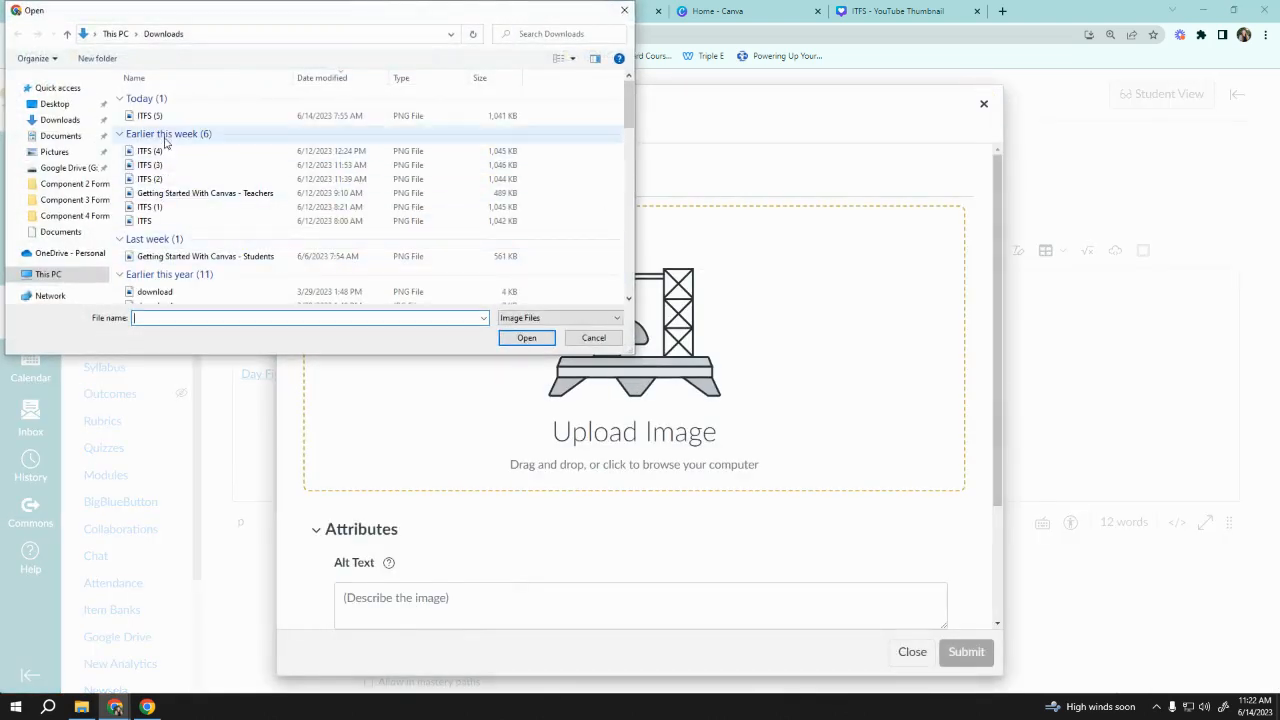
double_click(168, 120)
left_click(483, 607)
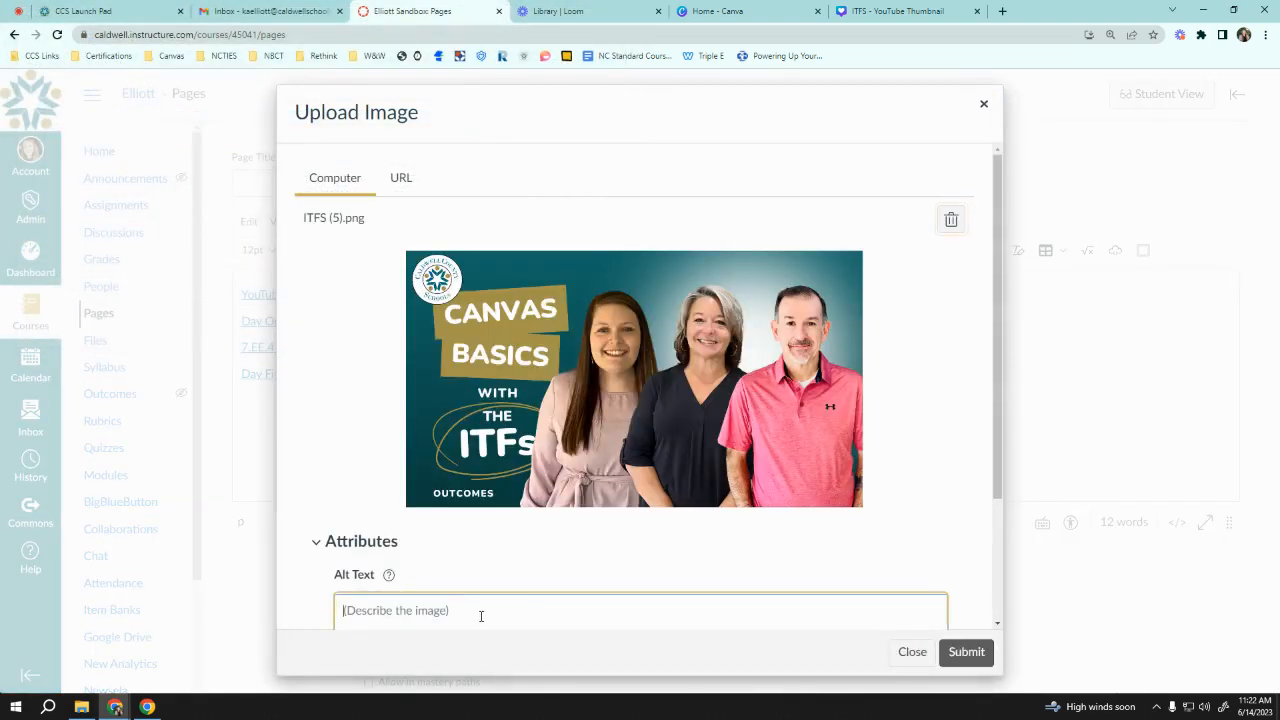
scroll(491, 480, "down", 2)
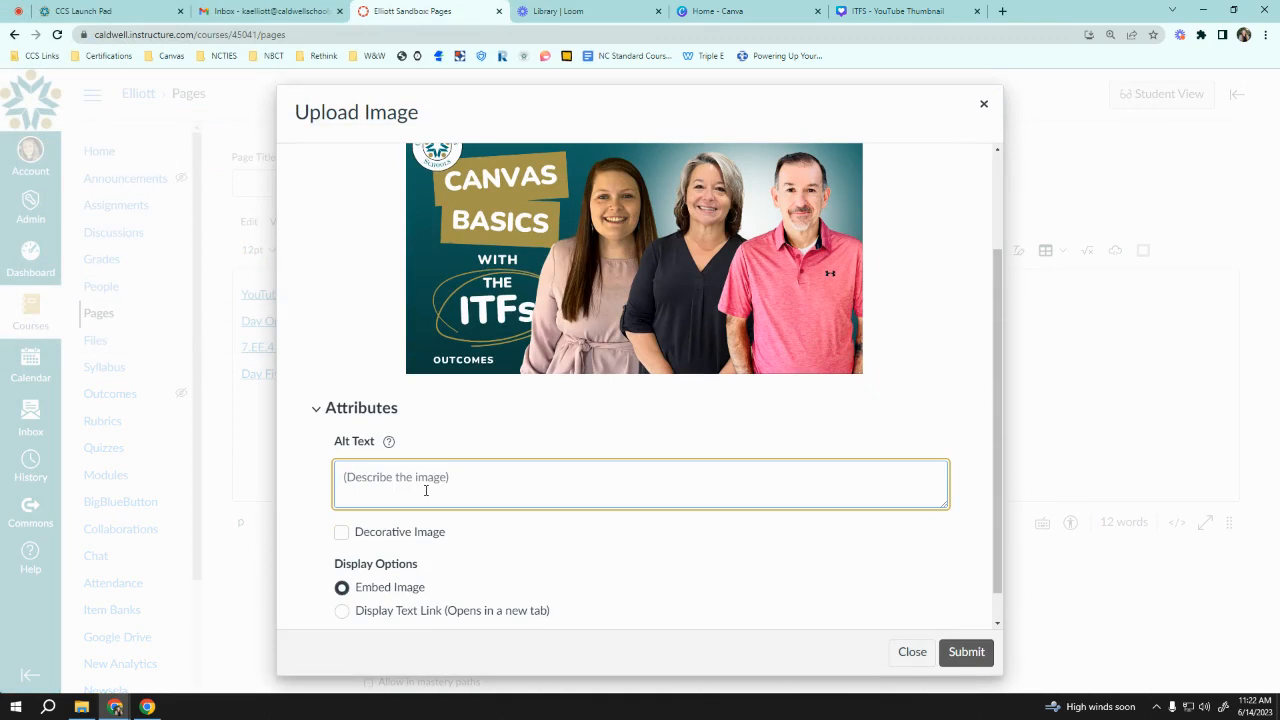
type("Canvas Basics picture with ITFs on outcomes")
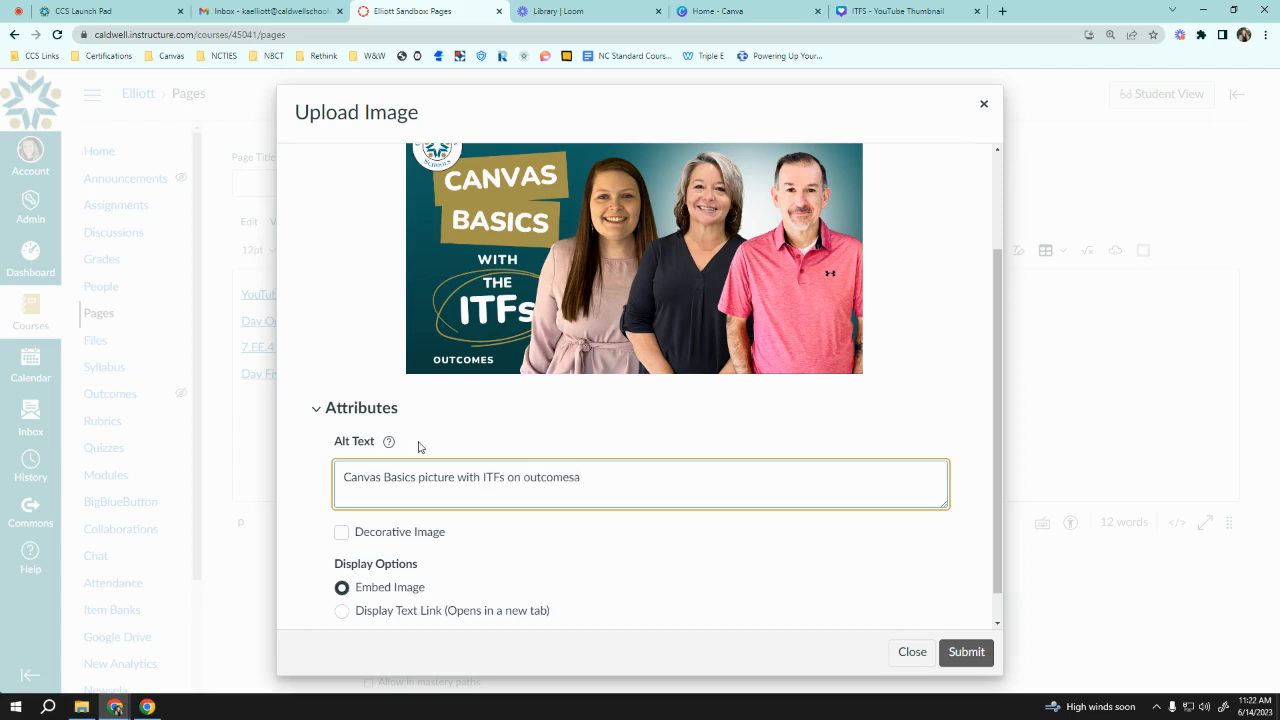
left_click(966, 651)
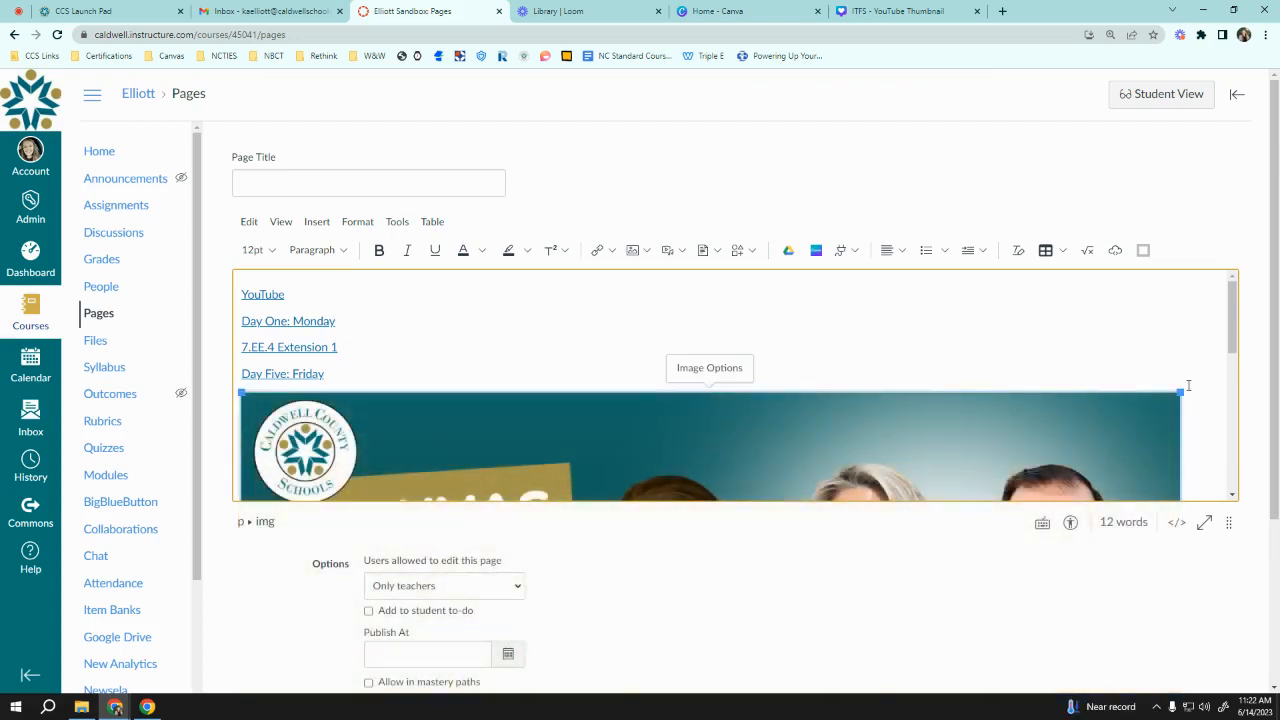
- Shrink the embedded image proportionally to a little over a quarter of its inserted width and start a new line below it
left_click_drag(1183, 391, 422, 486)
left_click(518, 361)
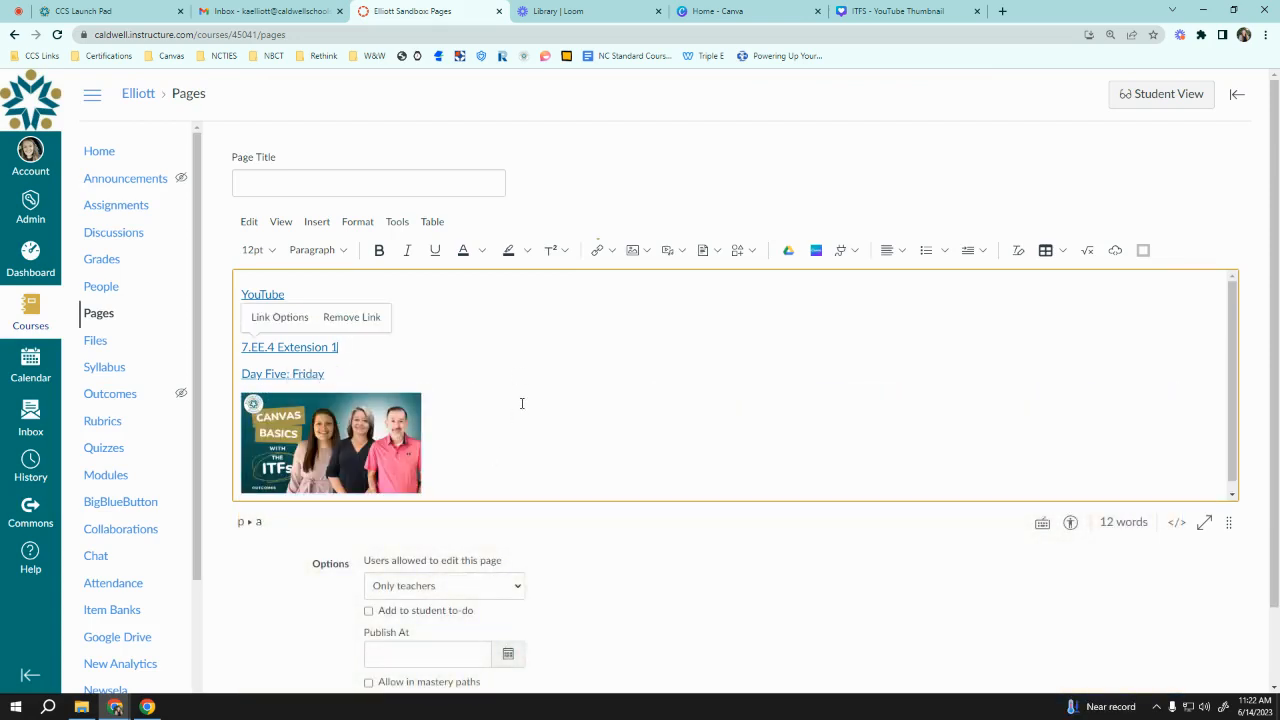
scroll(494, 356, "down", 1)
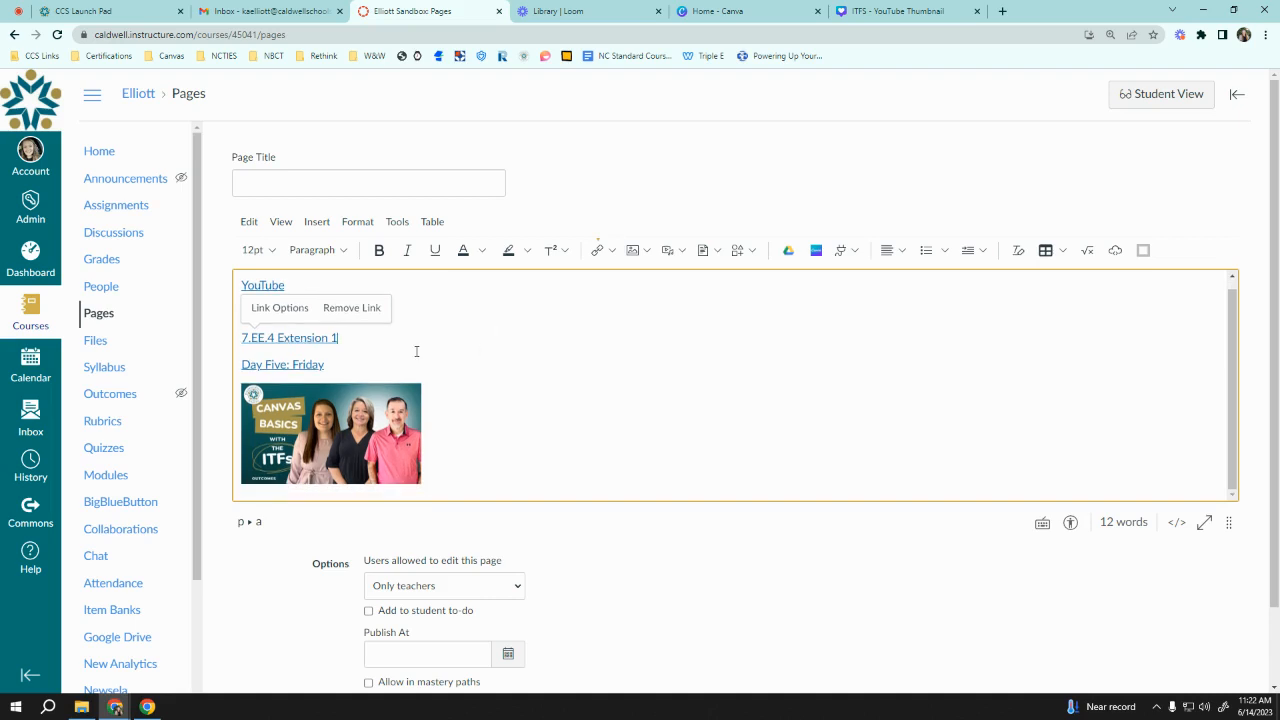
left_click(411, 396)
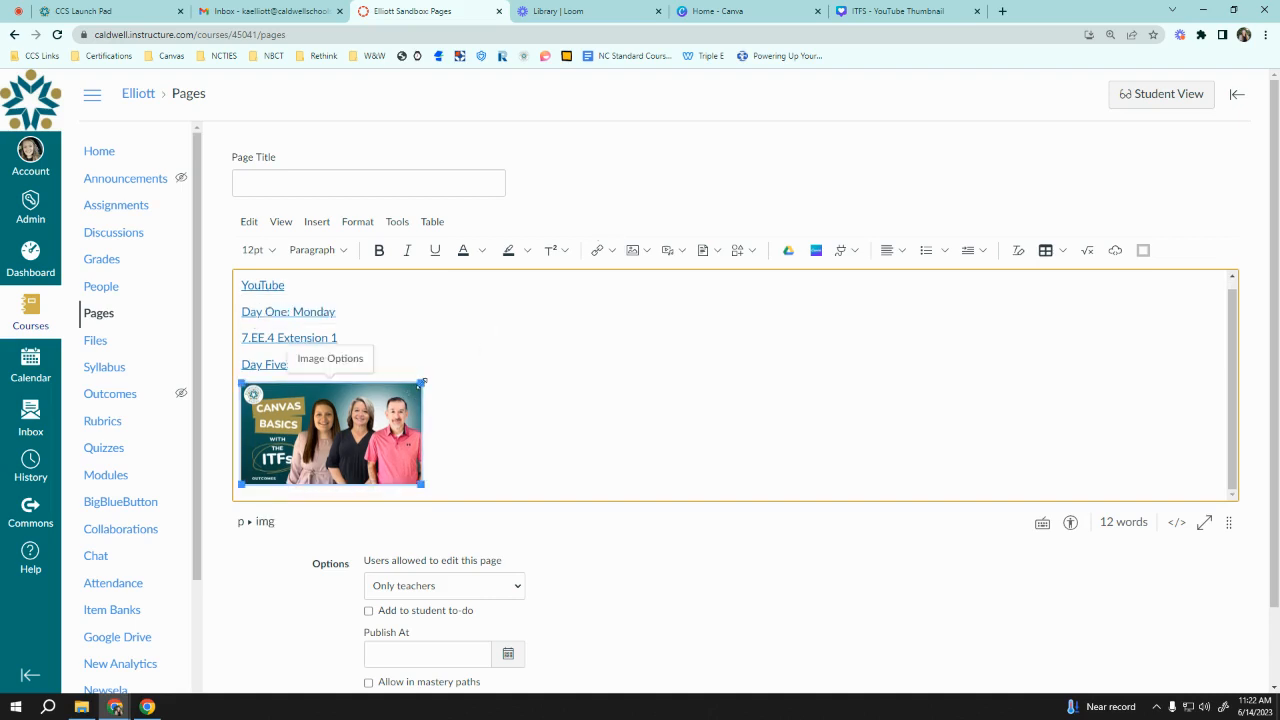
left_click_drag(424, 380, 506, 388)
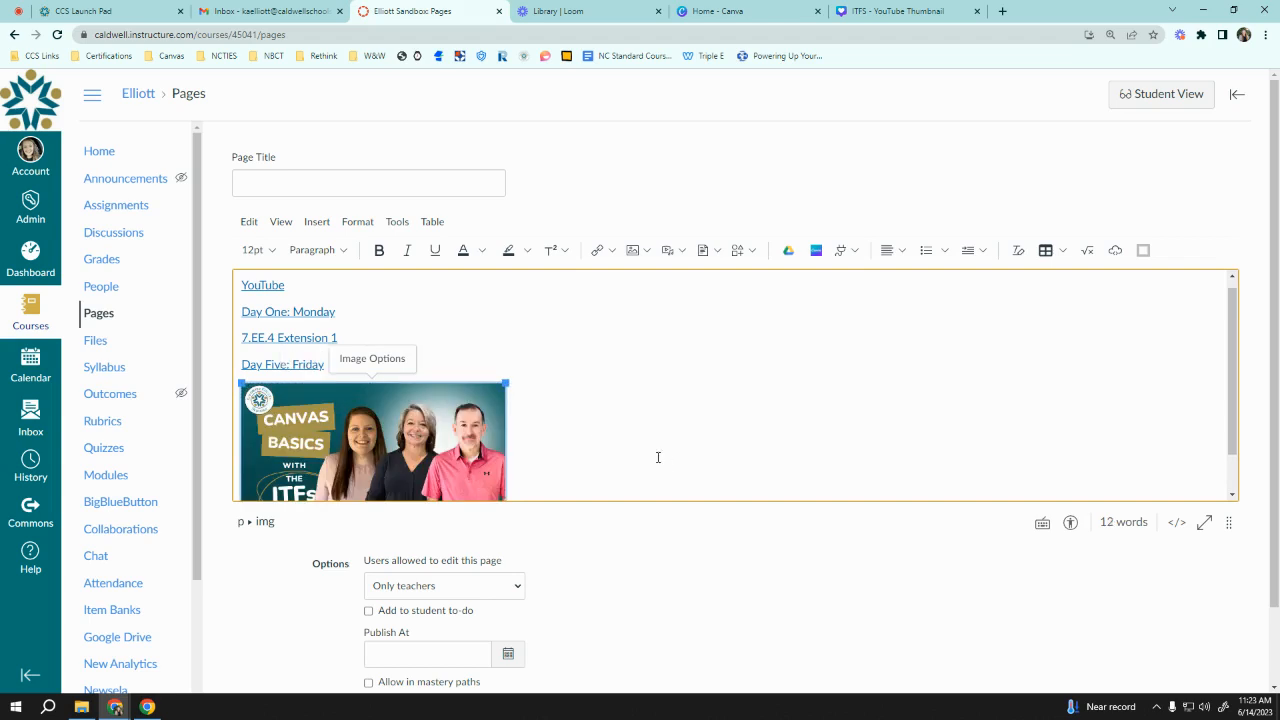
left_click(578, 400)
key("Return")
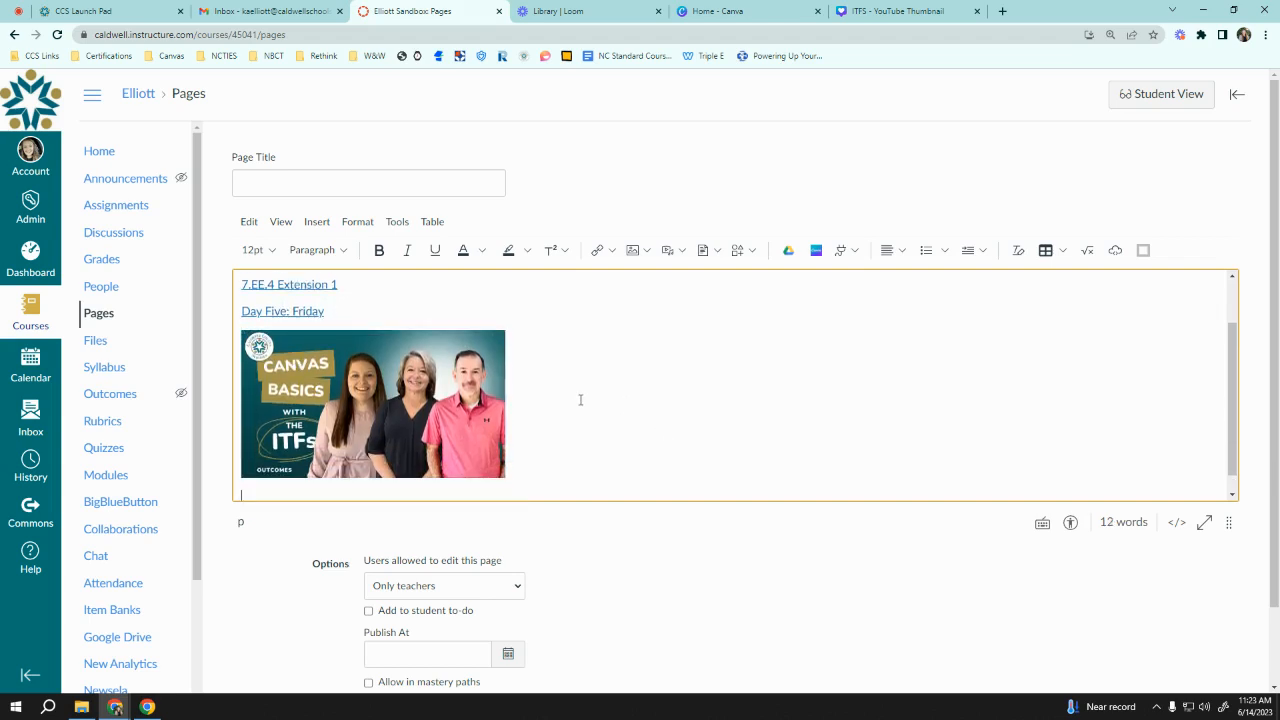
- Examine the media options for uploading a file and for recording, including the webcam choice No Video, without adding any media
left_click(673, 250)
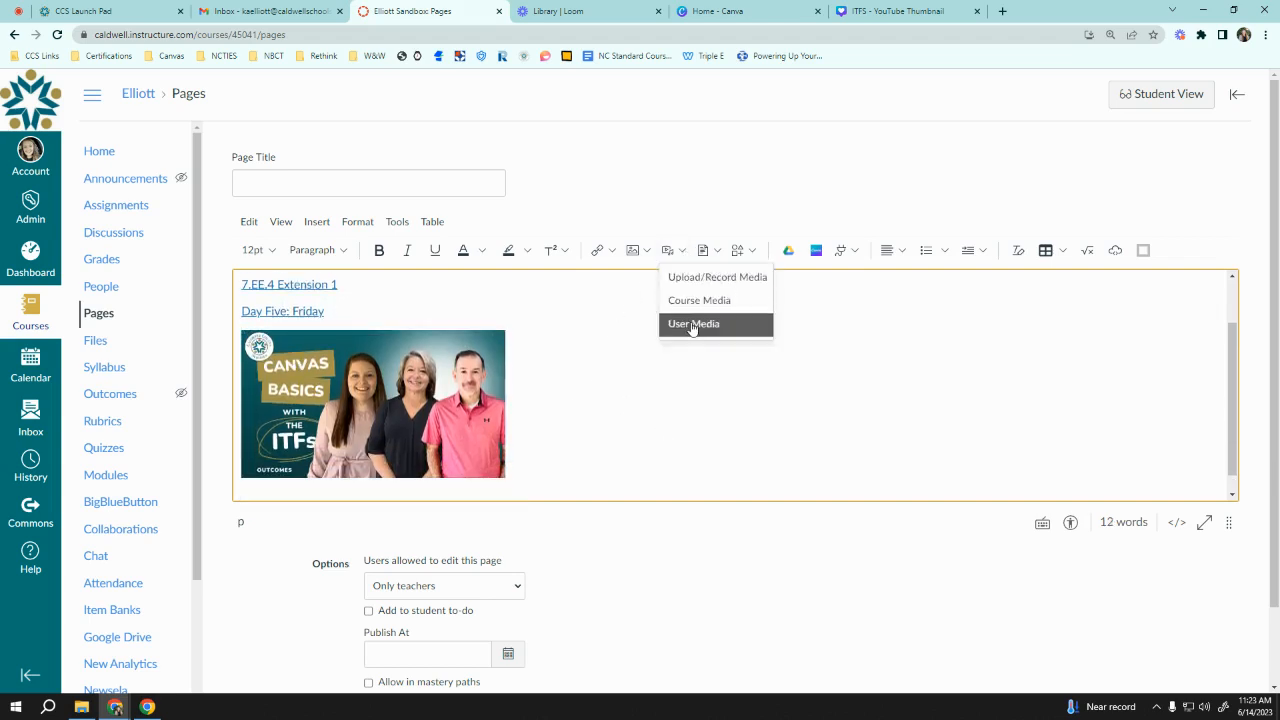
left_click(692, 283)
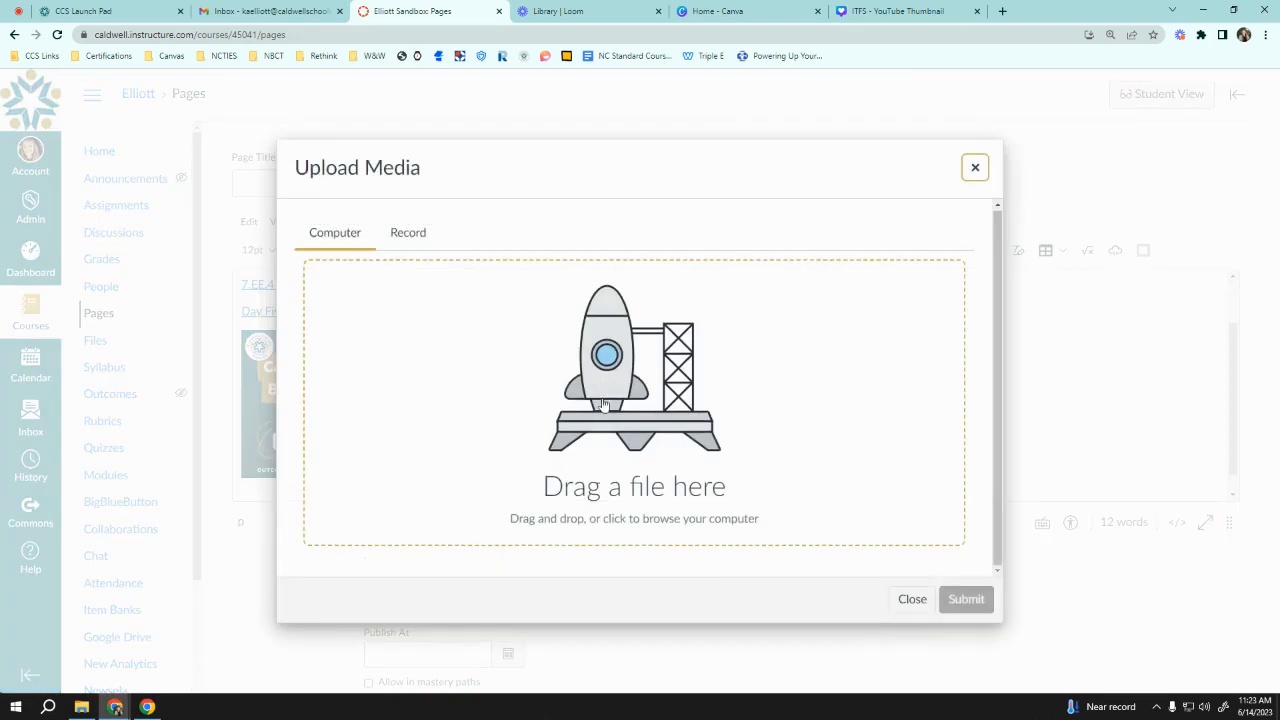
left_click(672, 400)
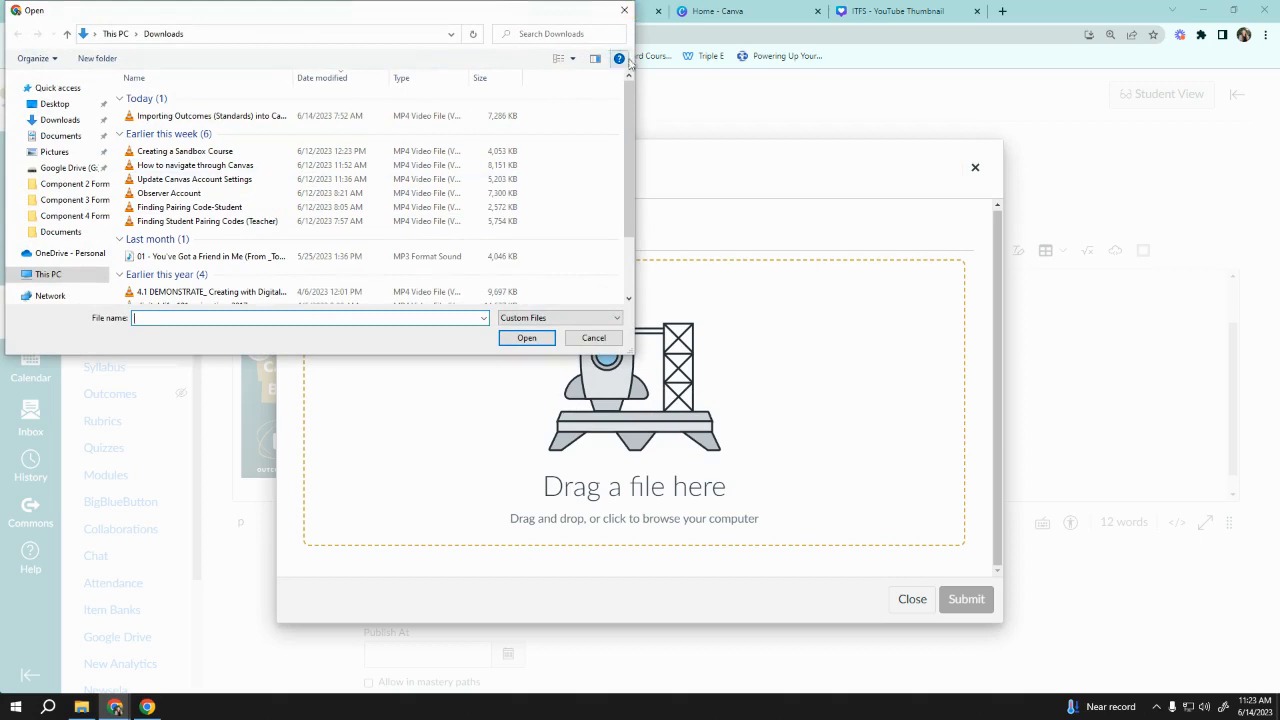
left_click(626, 11)
left_click(408, 236)
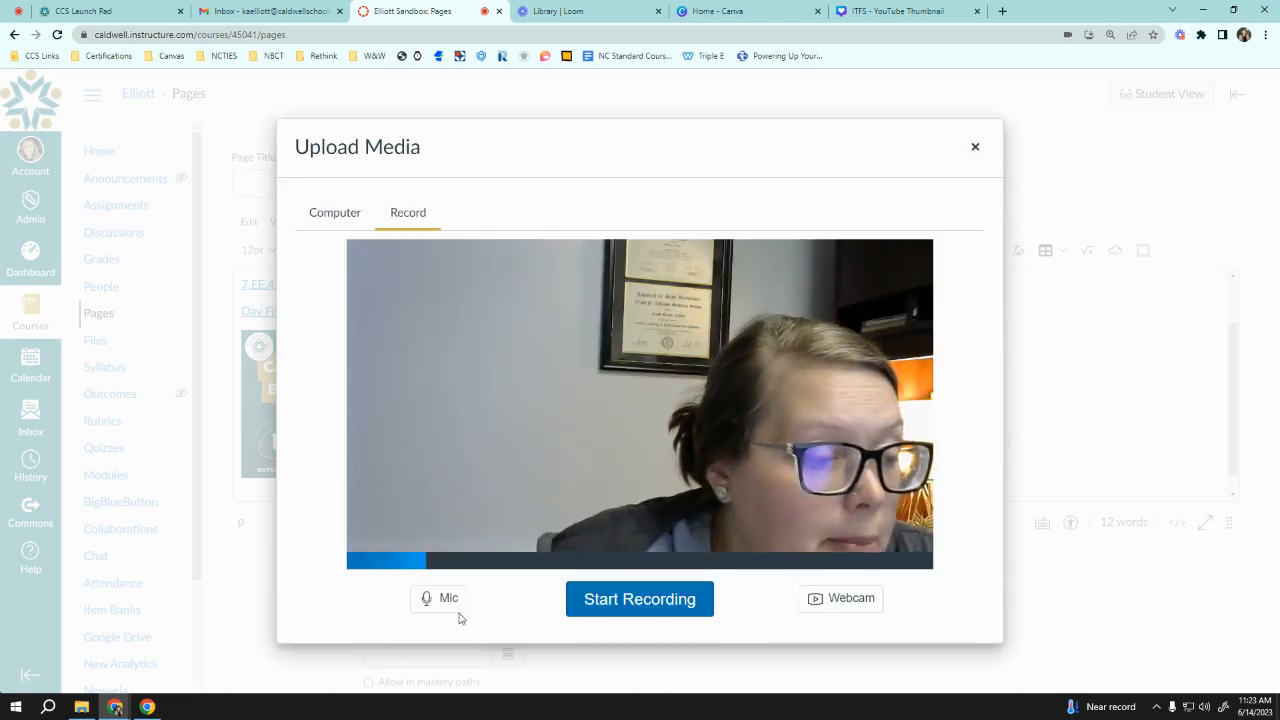
left_click(838, 598)
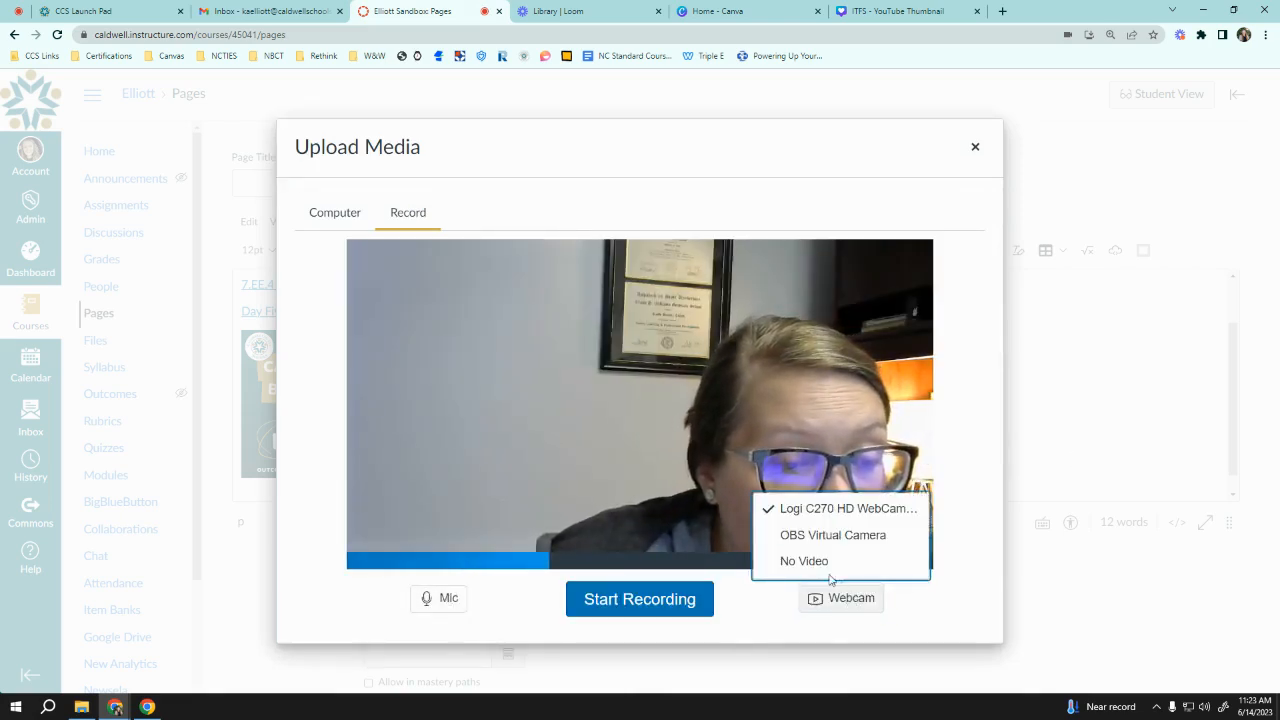
left_click(815, 557)
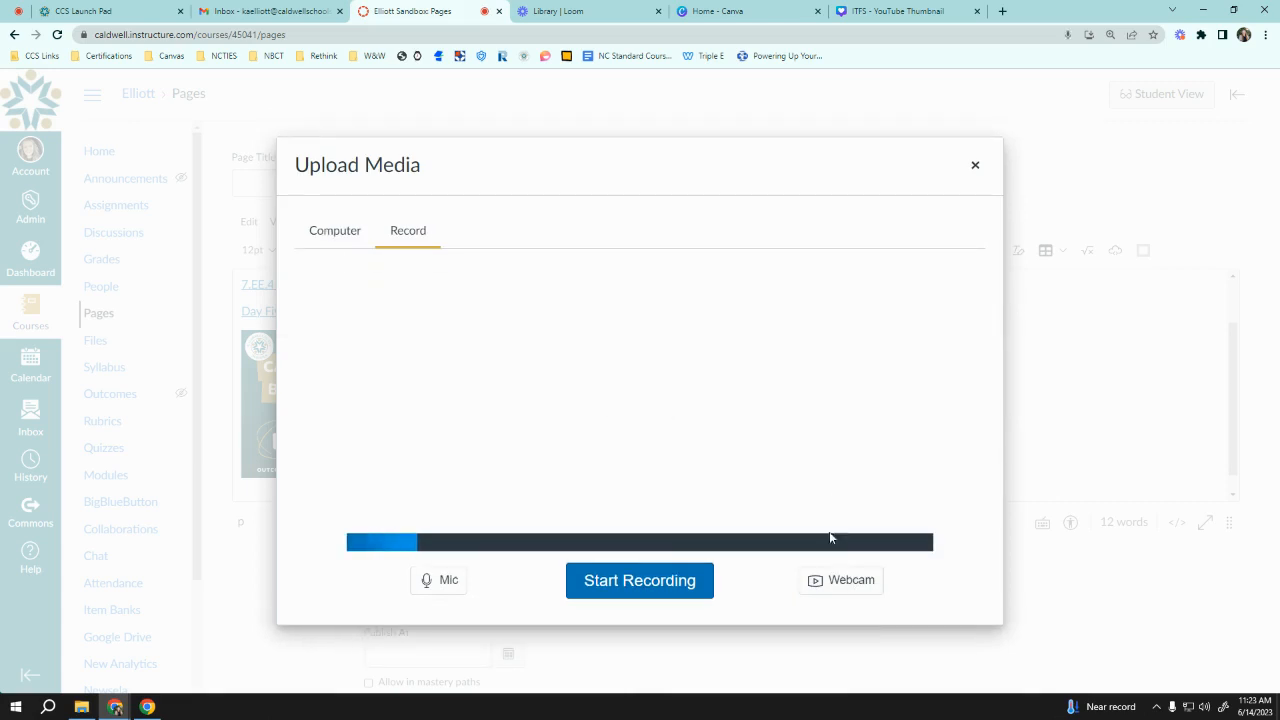
left_click(975, 165)
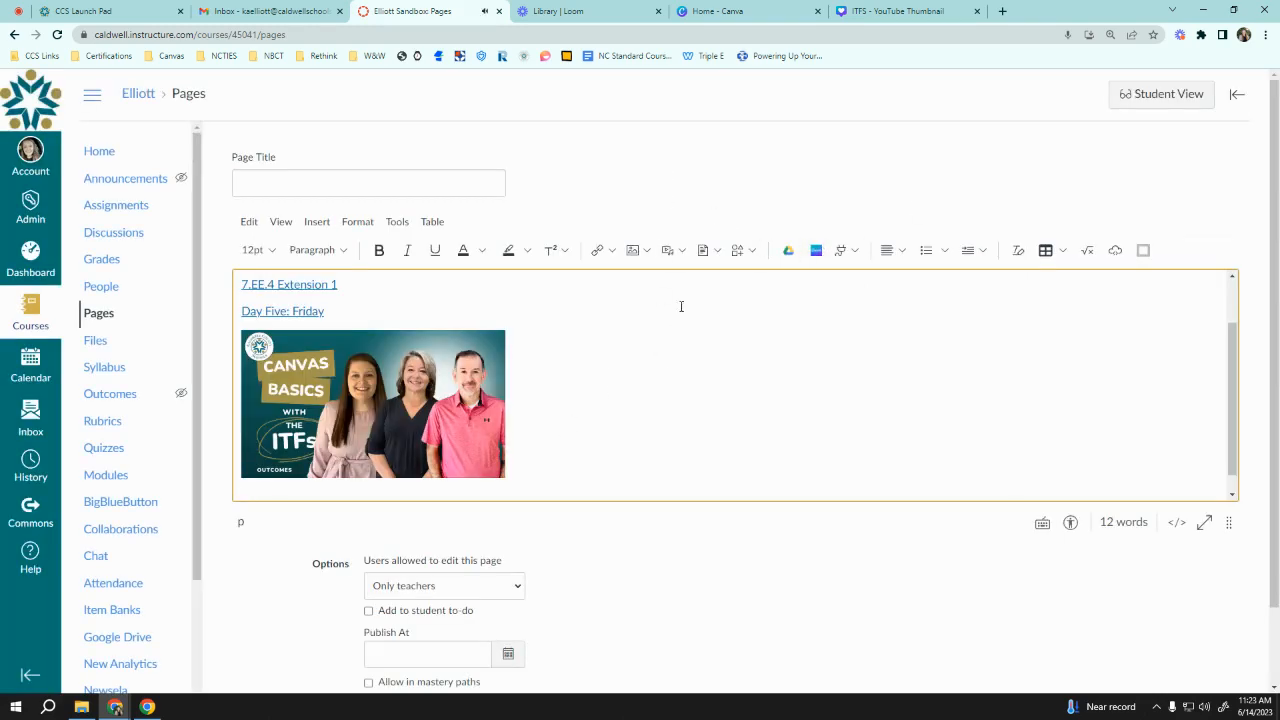
- Upload the document Getting Started With Canvas - Students.pdf and insert it as a link below the image
left_click(720, 251)
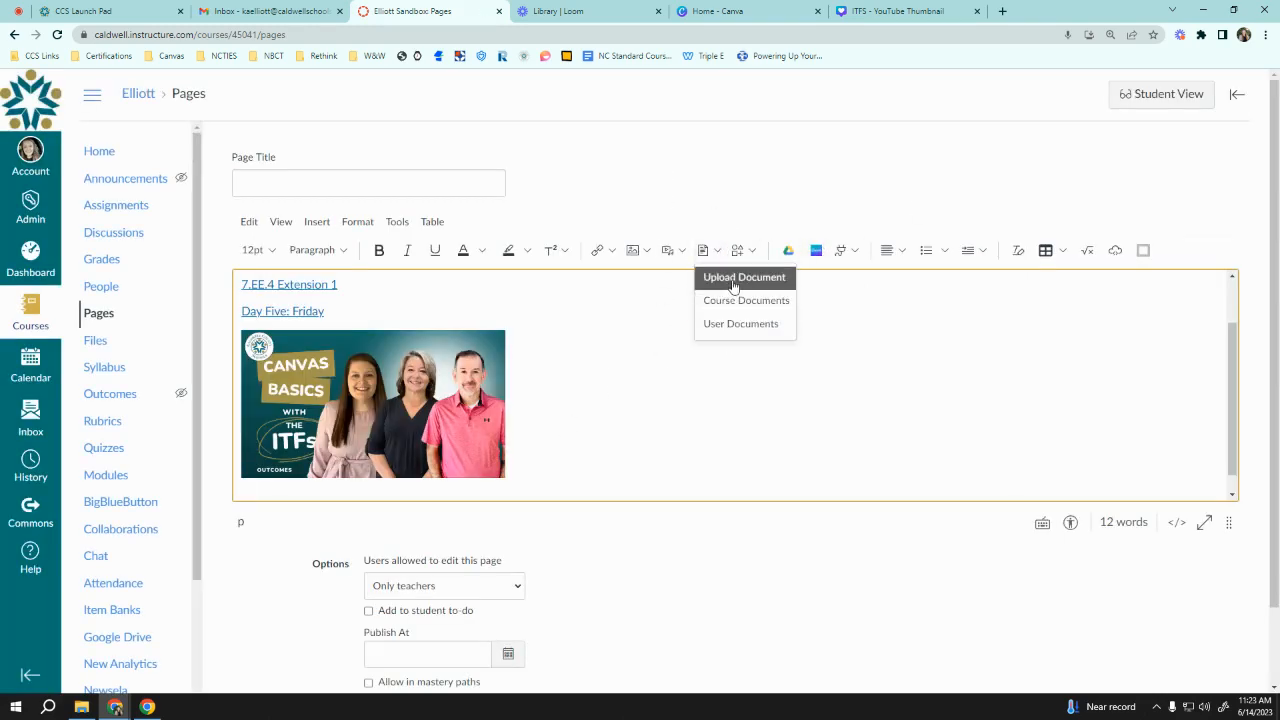
left_click(733, 282)
left_click(584, 346)
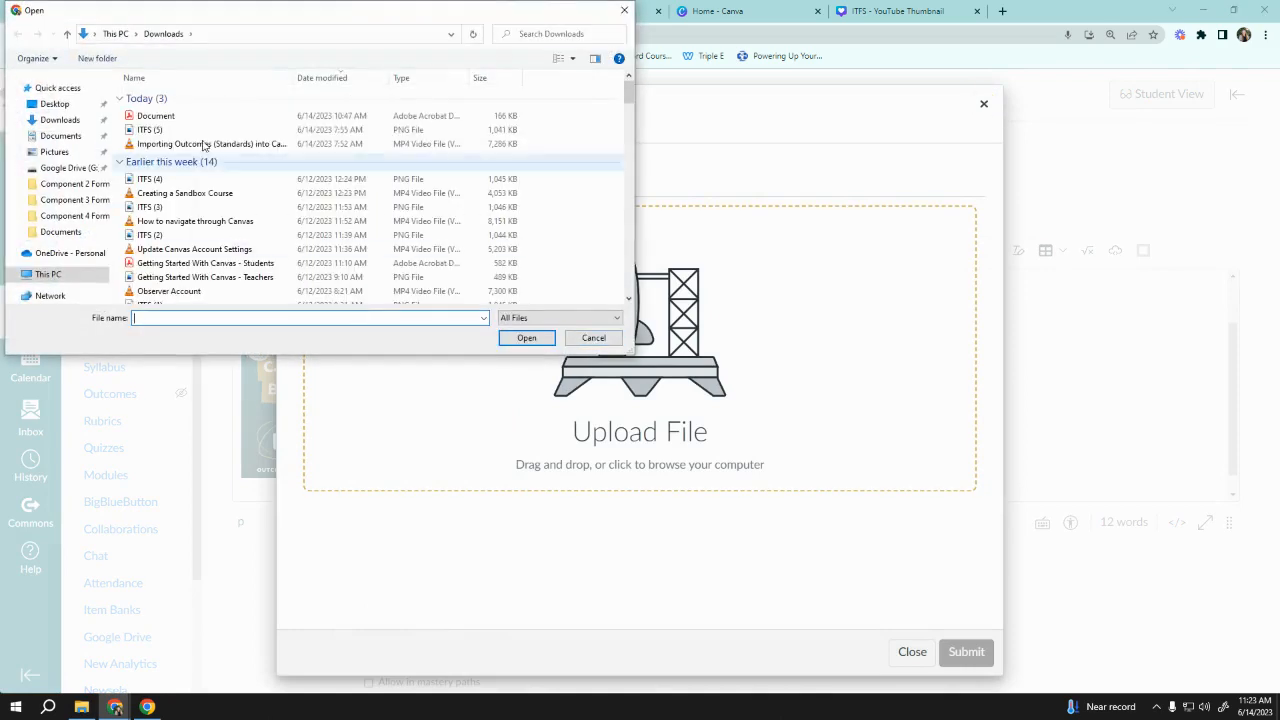
double_click(187, 122)
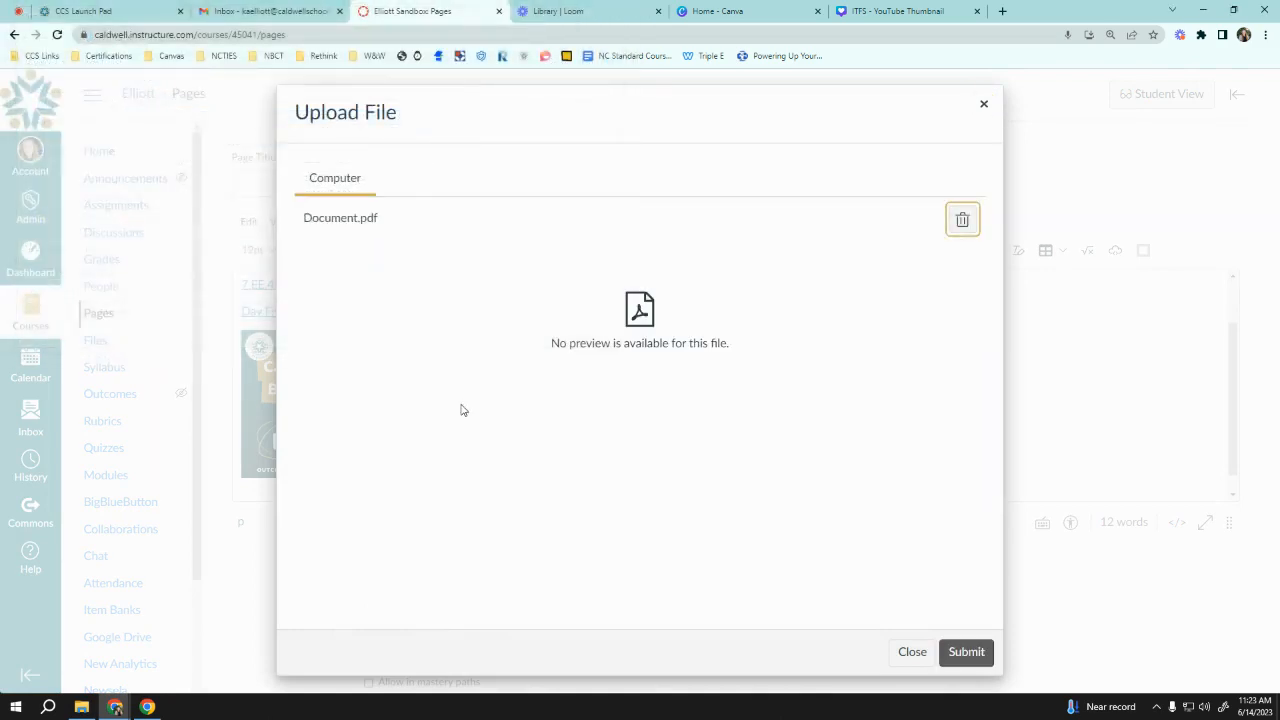
left_click(962, 219)
left_click(588, 320)
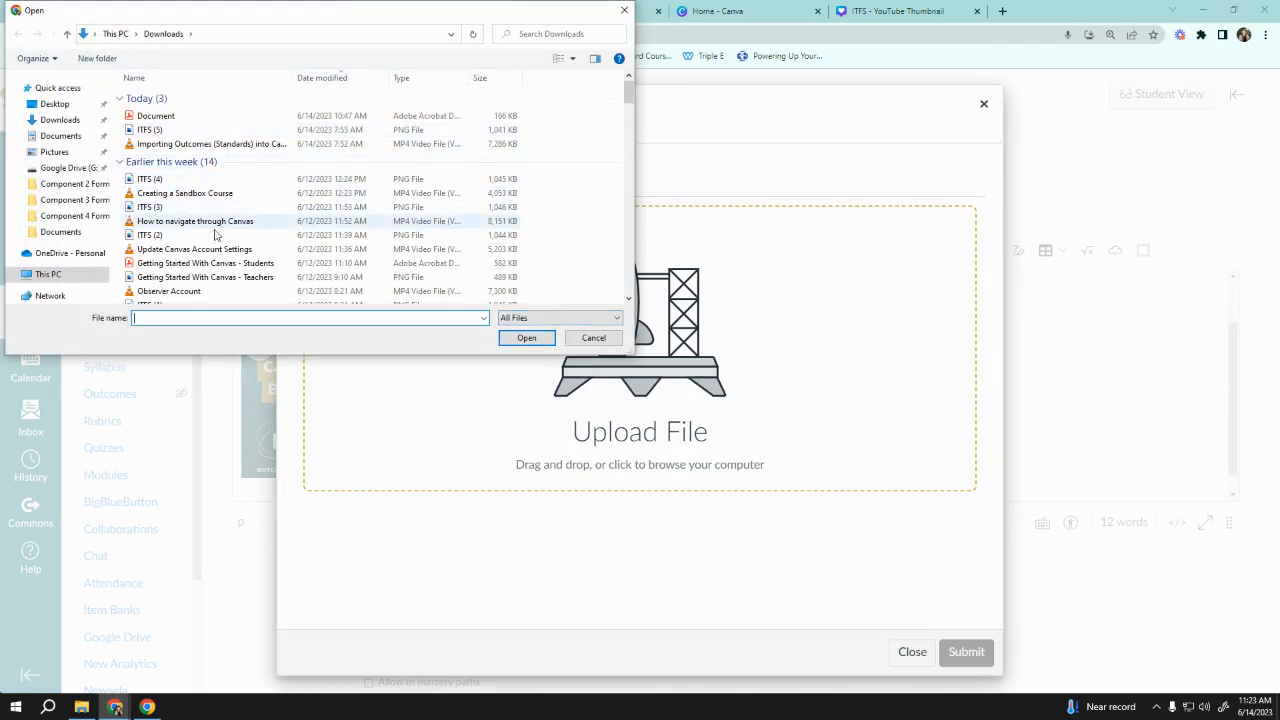
double_click(212, 263)
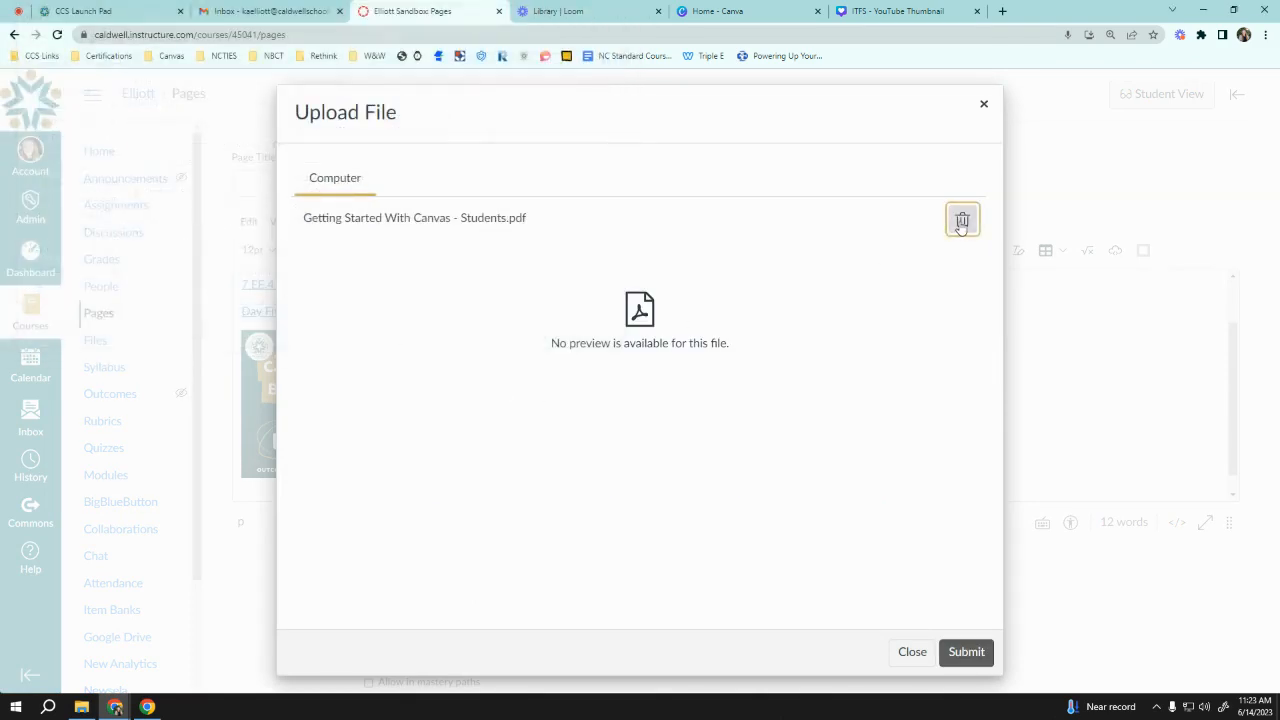
left_click(967, 652)
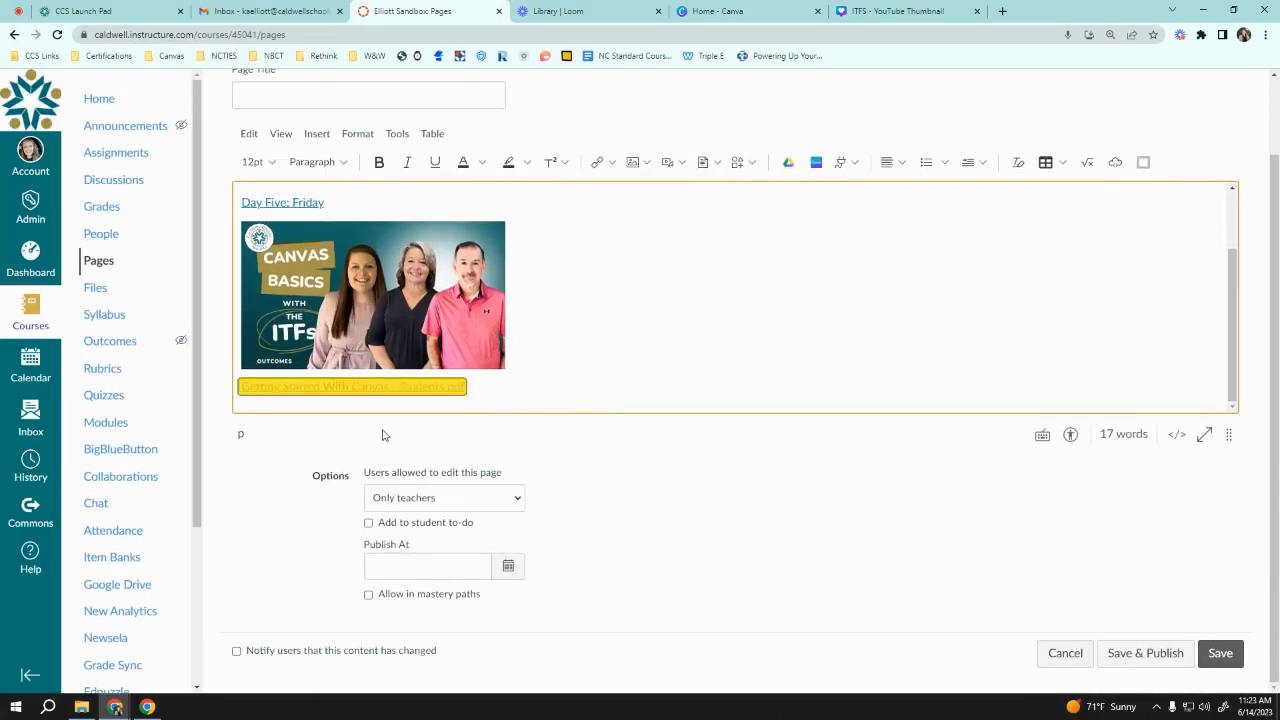
left_click(319, 386)
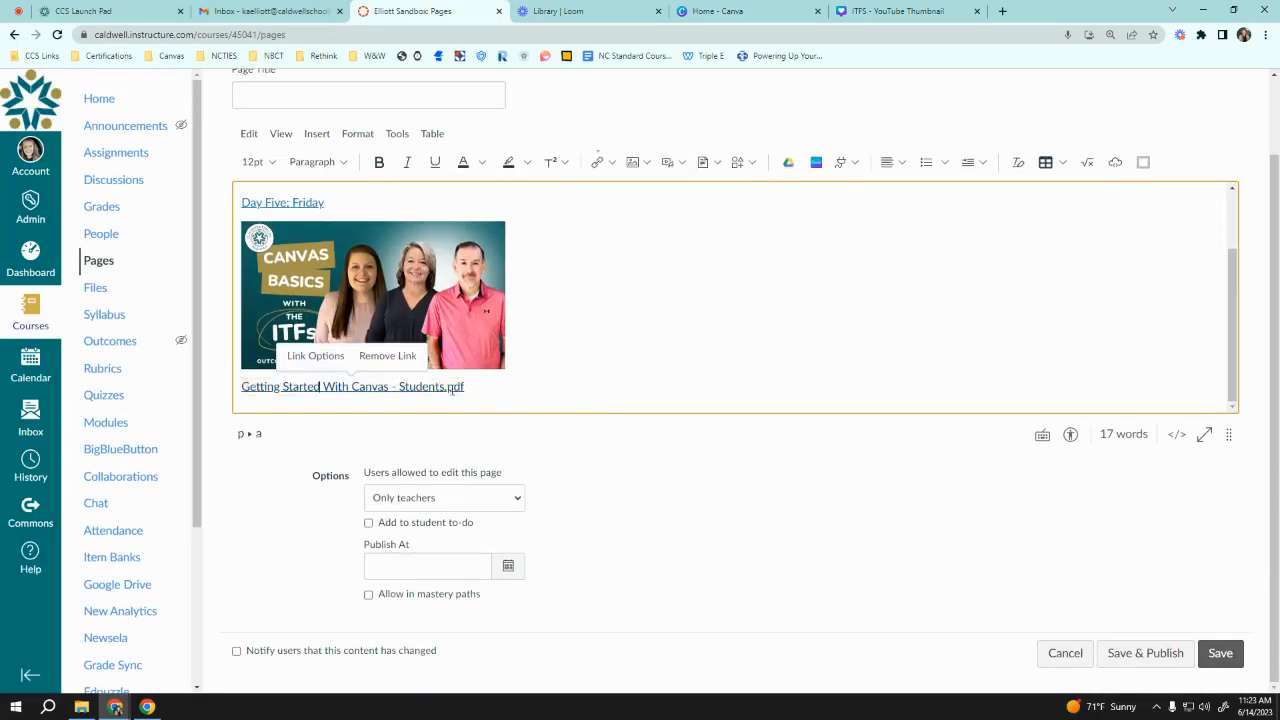
- Set the Getting Started With Canvas - Students.pdf link to preview inline, leaving the preview collapsed by default, and recheck its link options
left_click(486, 390)
left_click(315, 356)
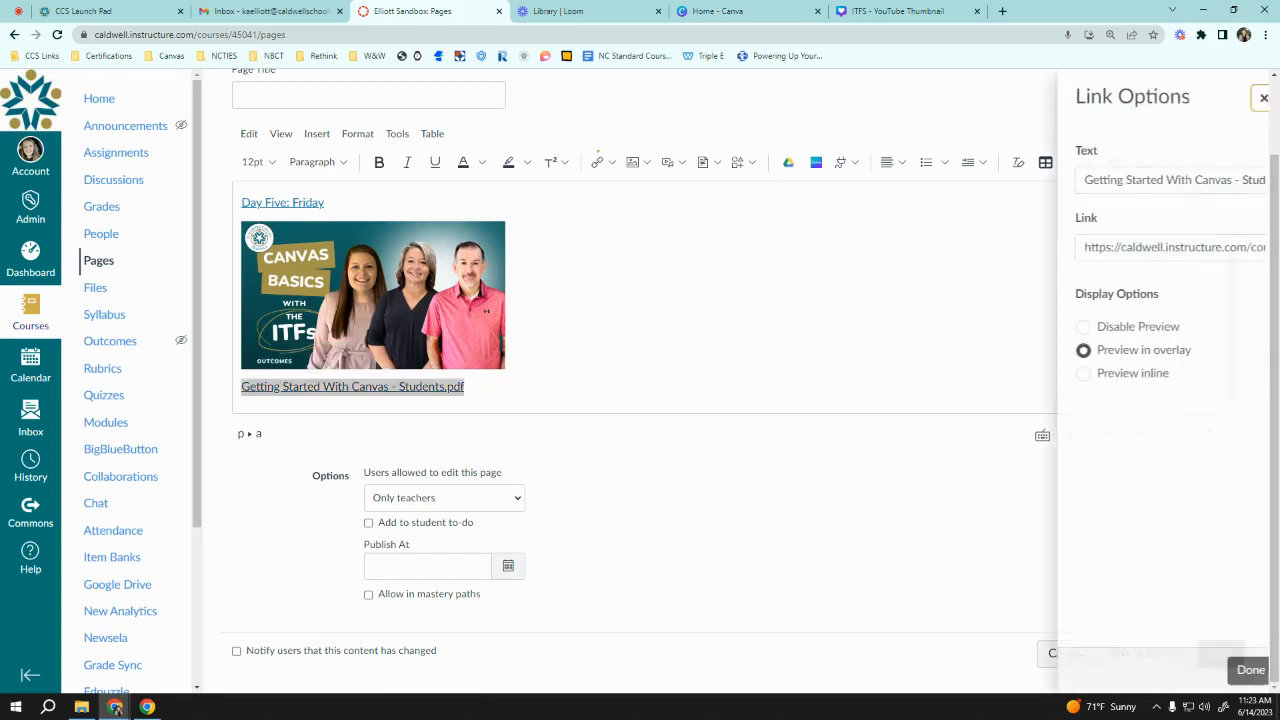
left_click(1110, 375)
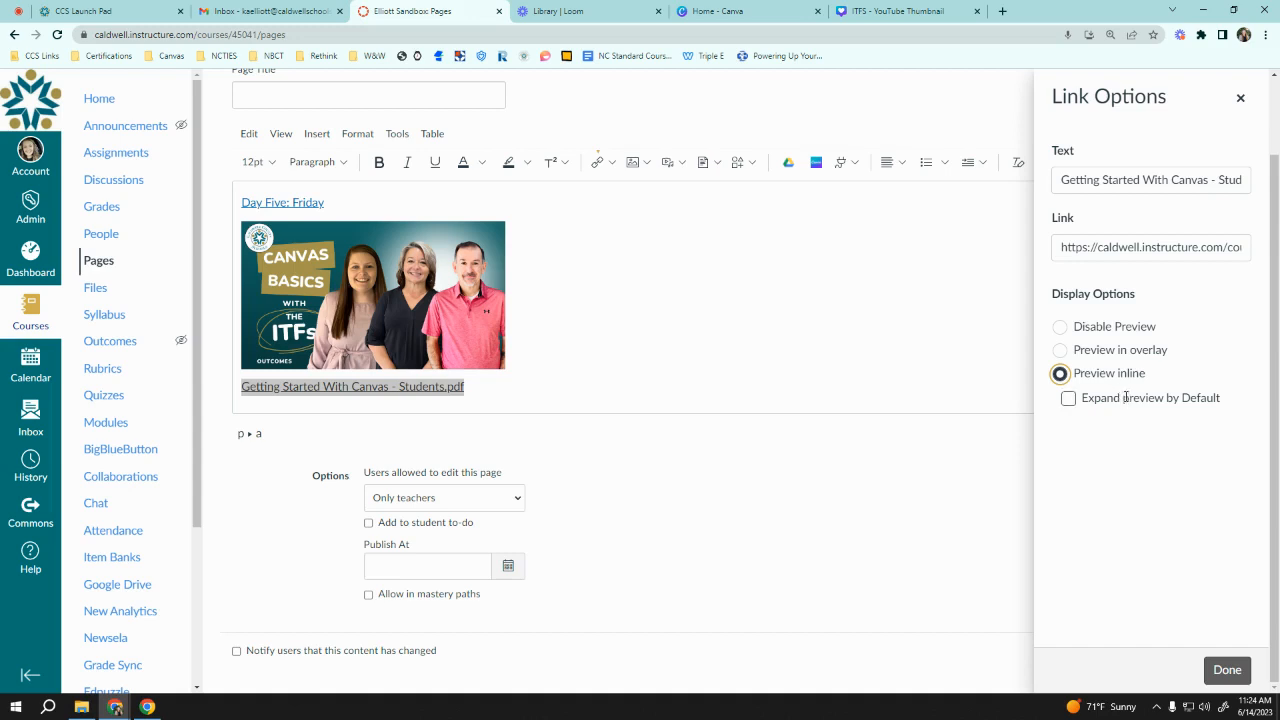
left_click(1228, 670)
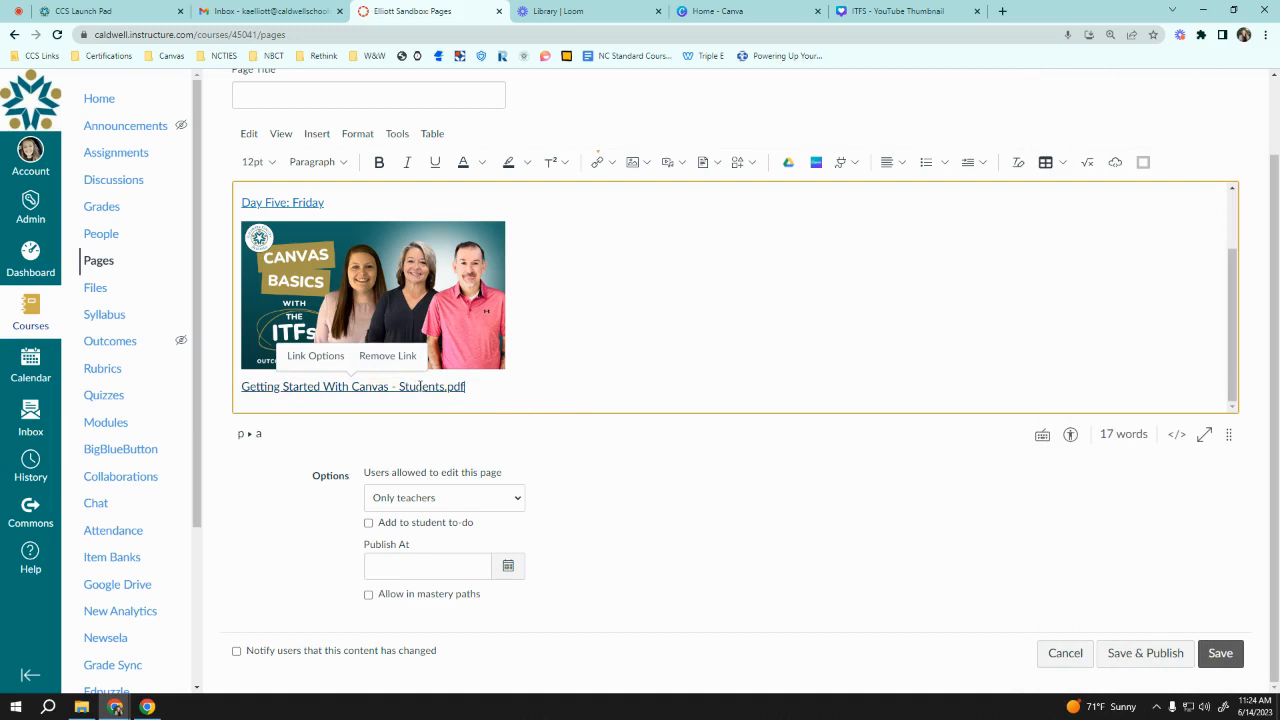
left_click(313, 357)
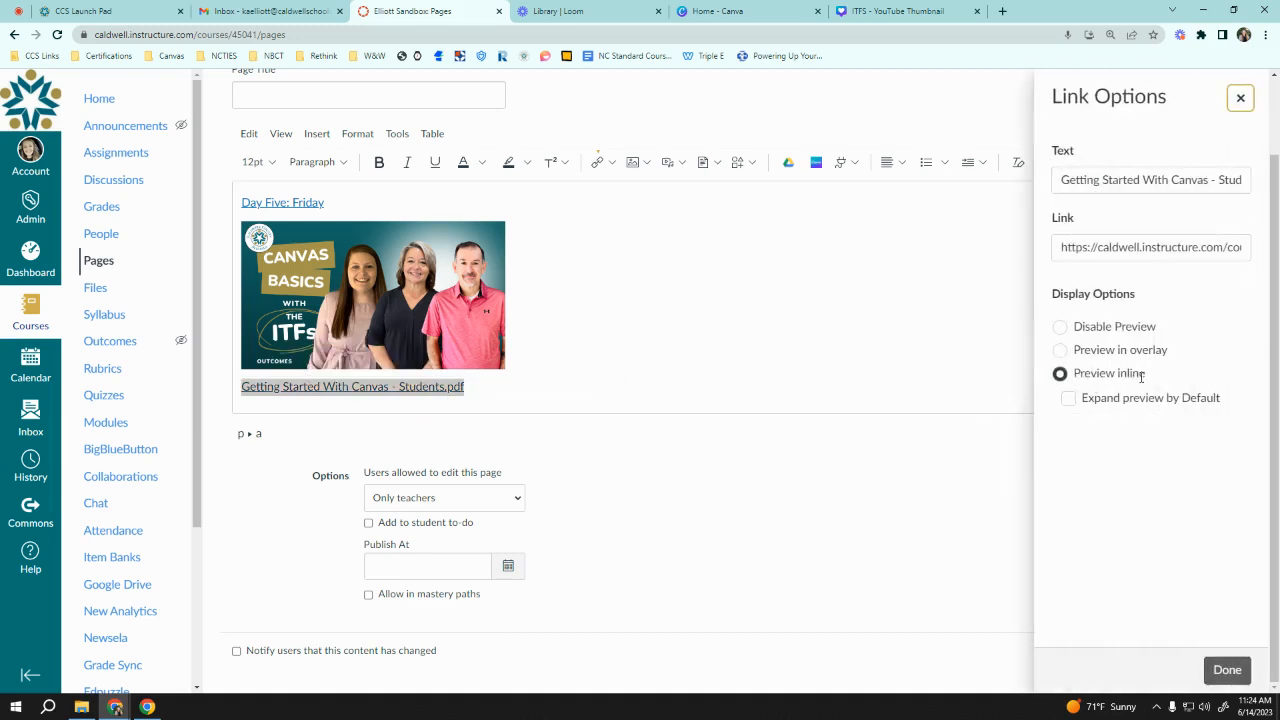
left_click(1234, 666)
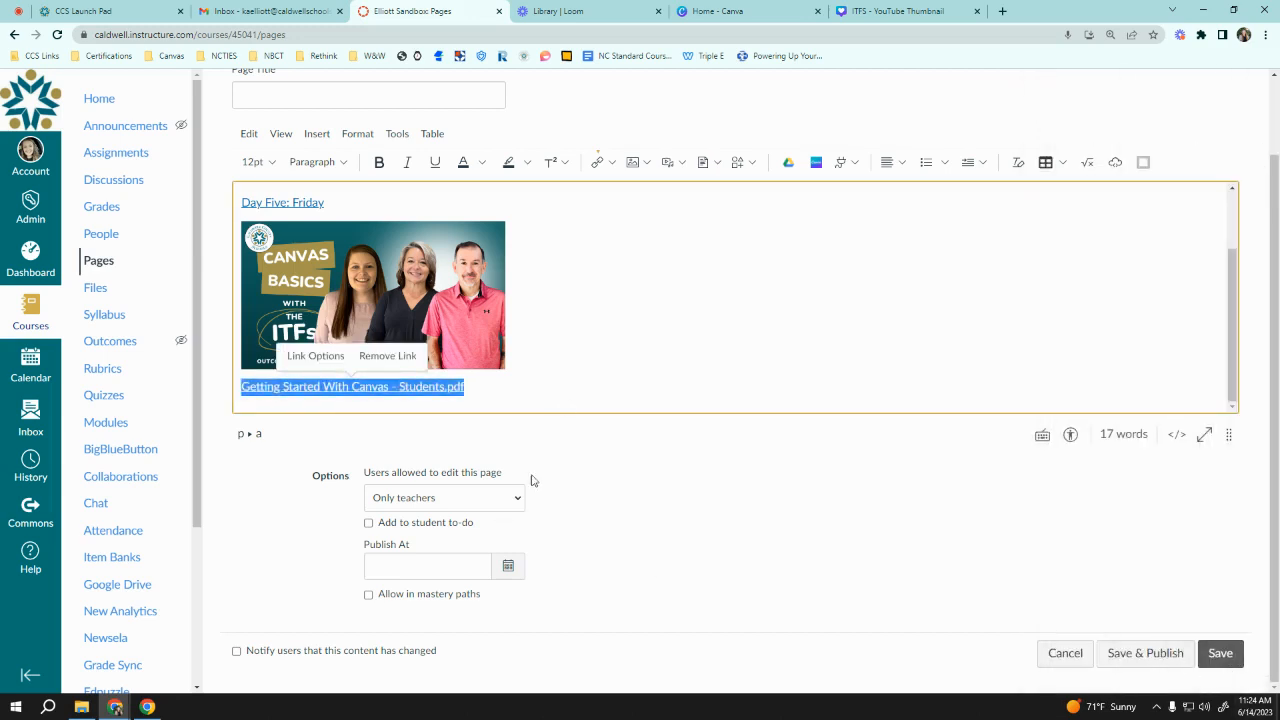
- Title the page "test 2" and save it without publishing
left_click(1221, 656)
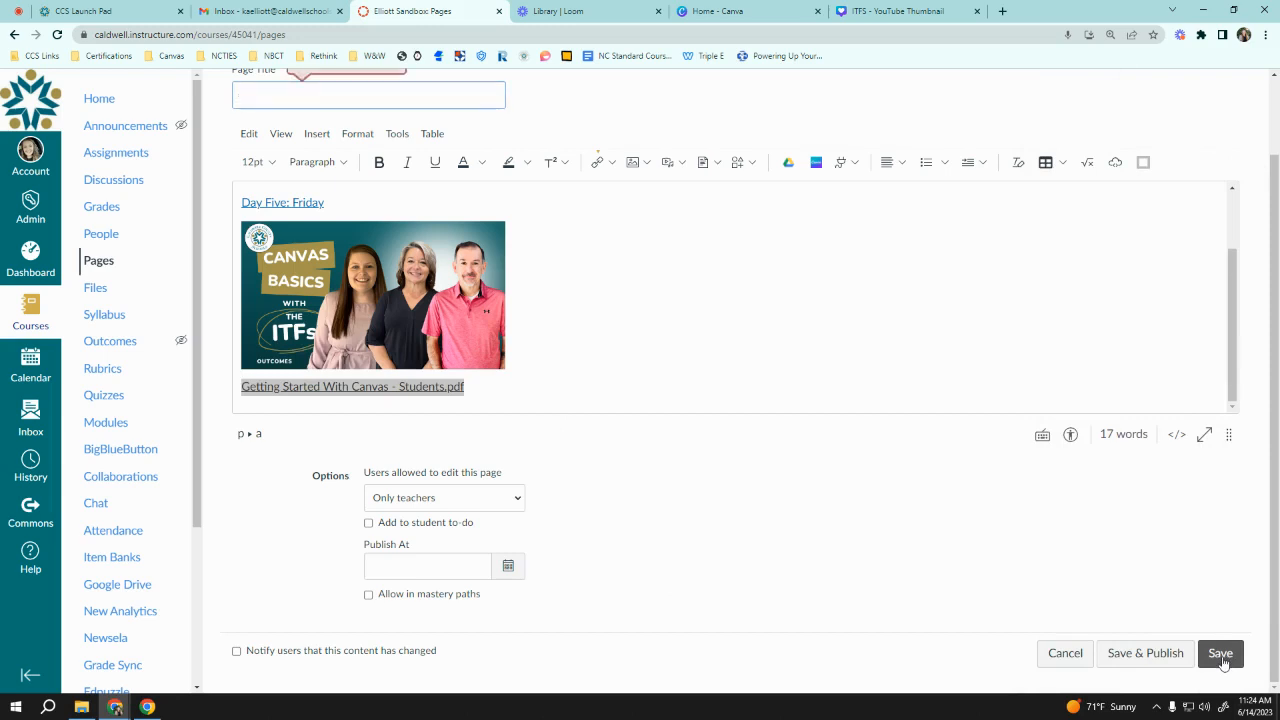
type("test 2")
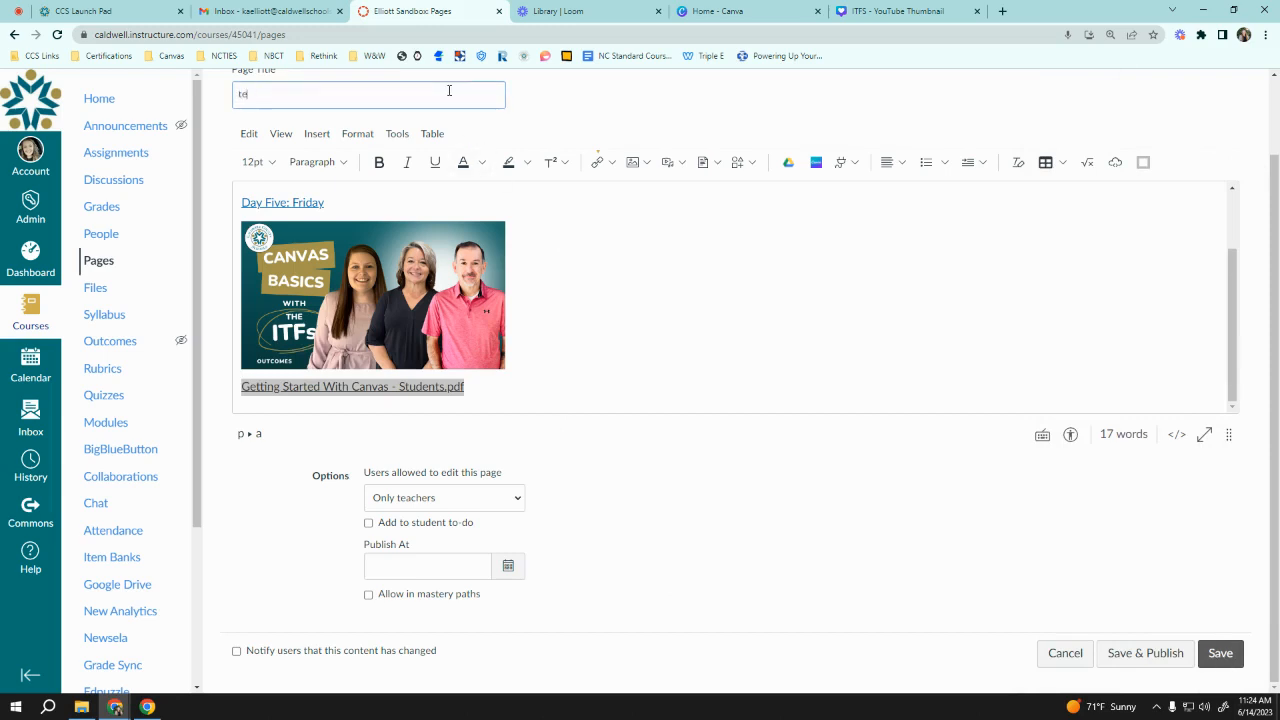
left_click(1237, 650)
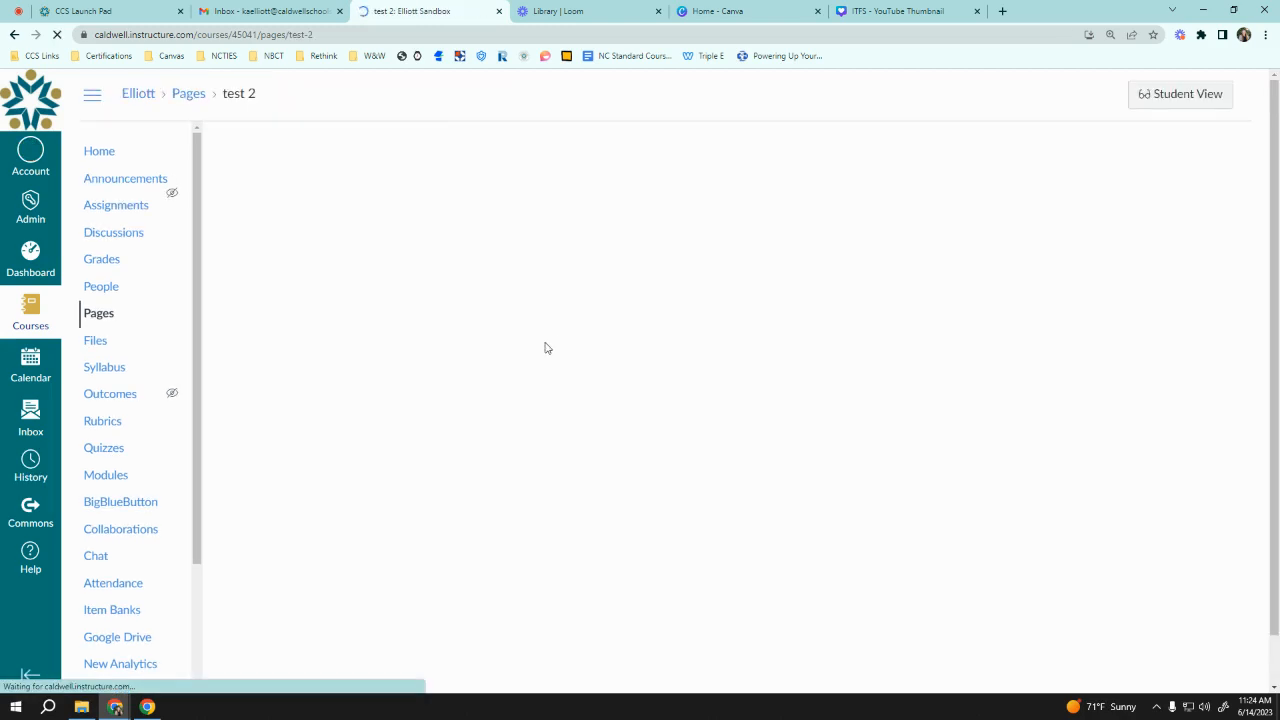
- Examine the PDF's inline preview on the saved page, expanding and minimizing it from the document link
scroll(536, 346, "down", 1)
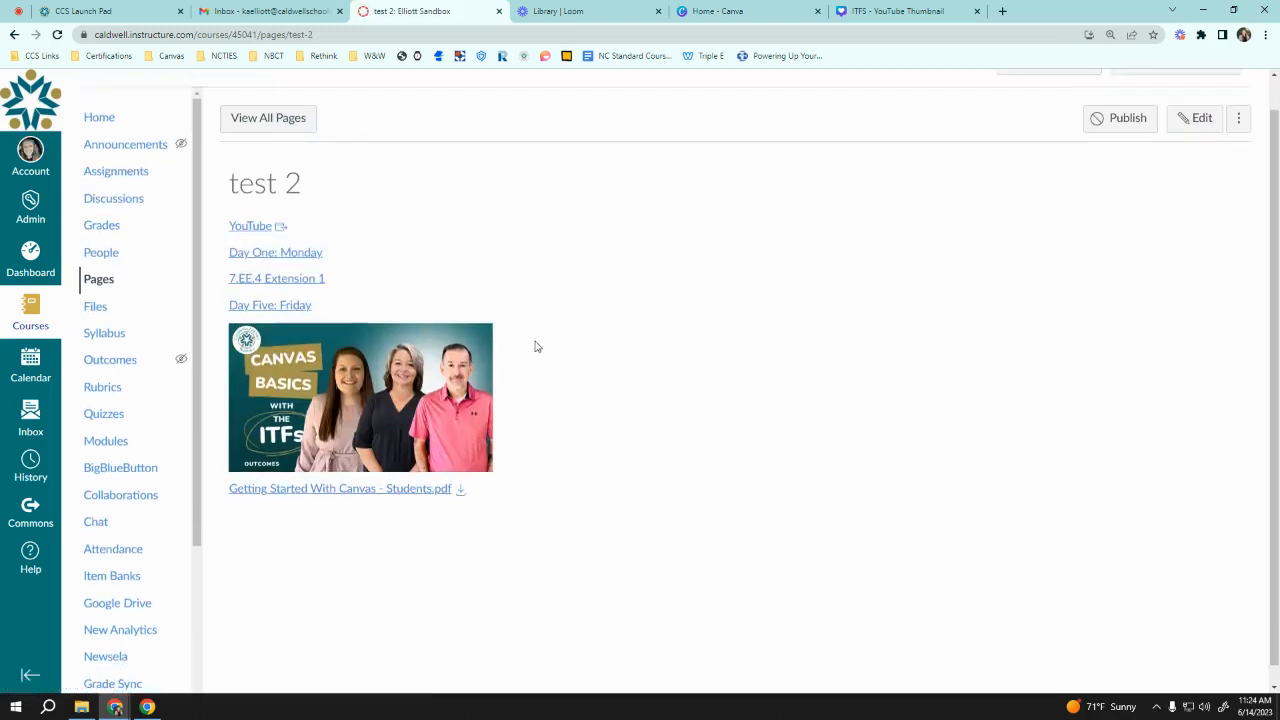
left_click(406, 474)
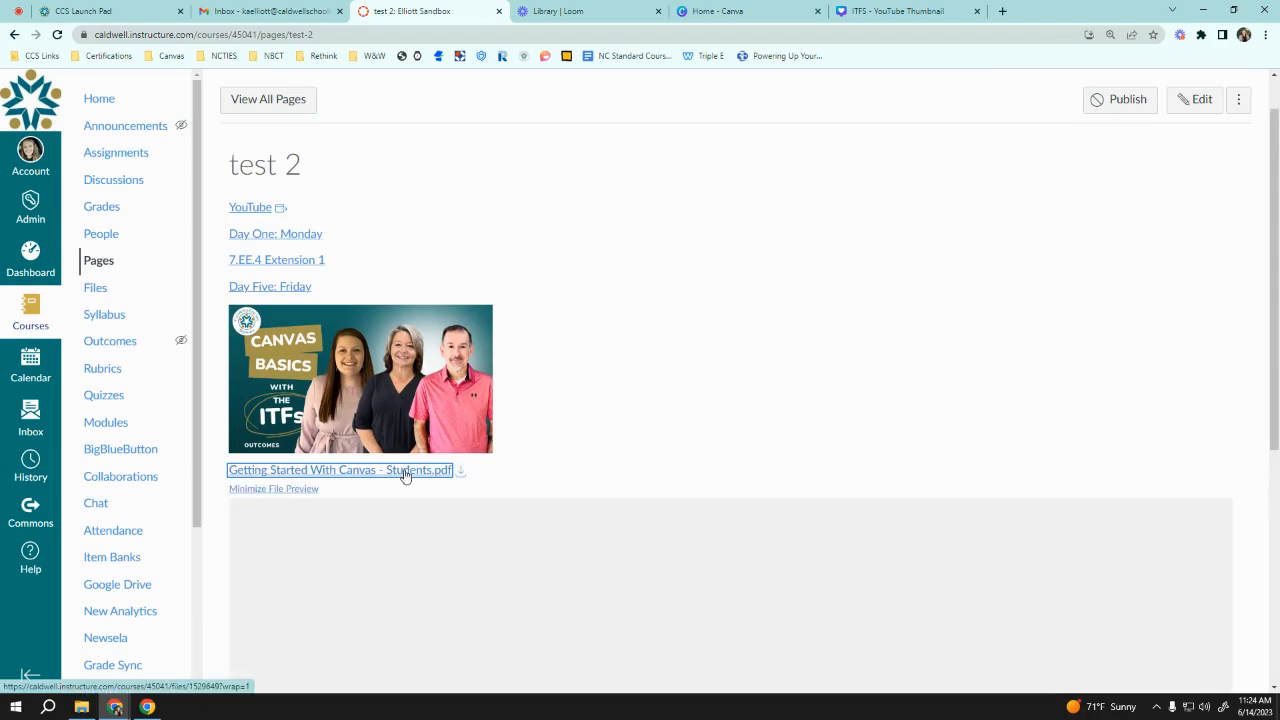
scroll(420, 410, "down", 2)
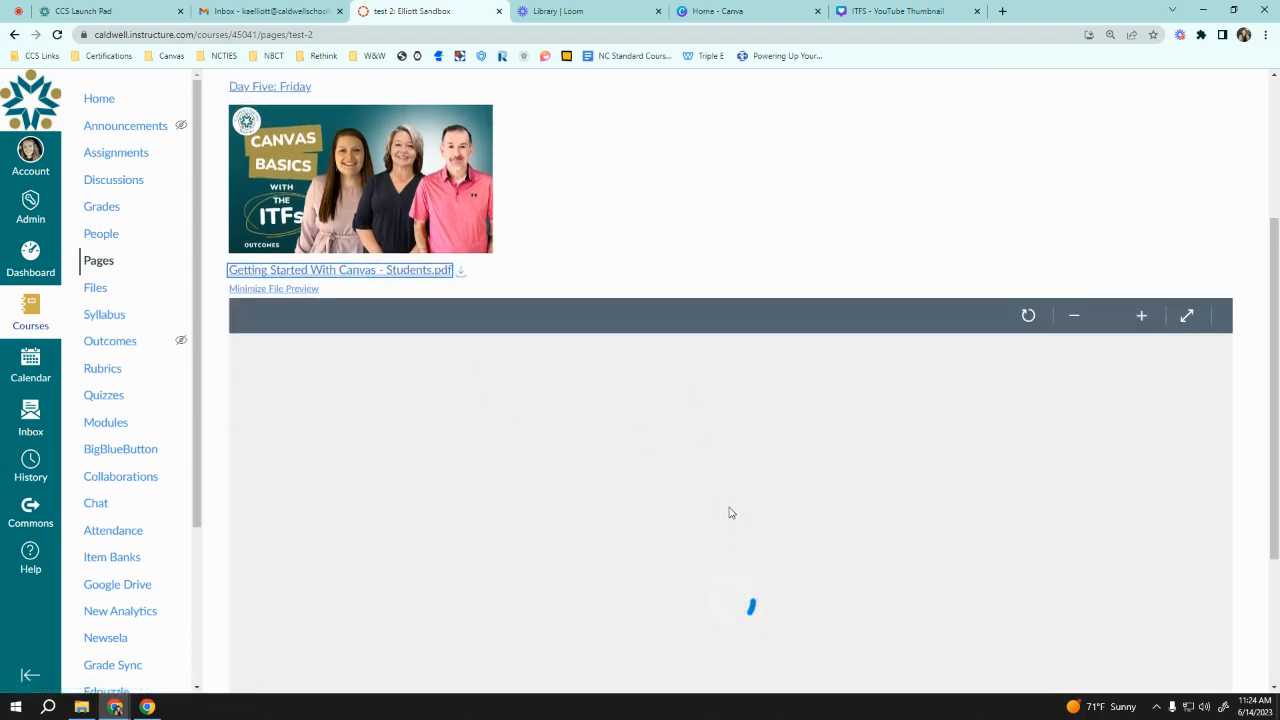
scroll(670, 388, "down", 1)
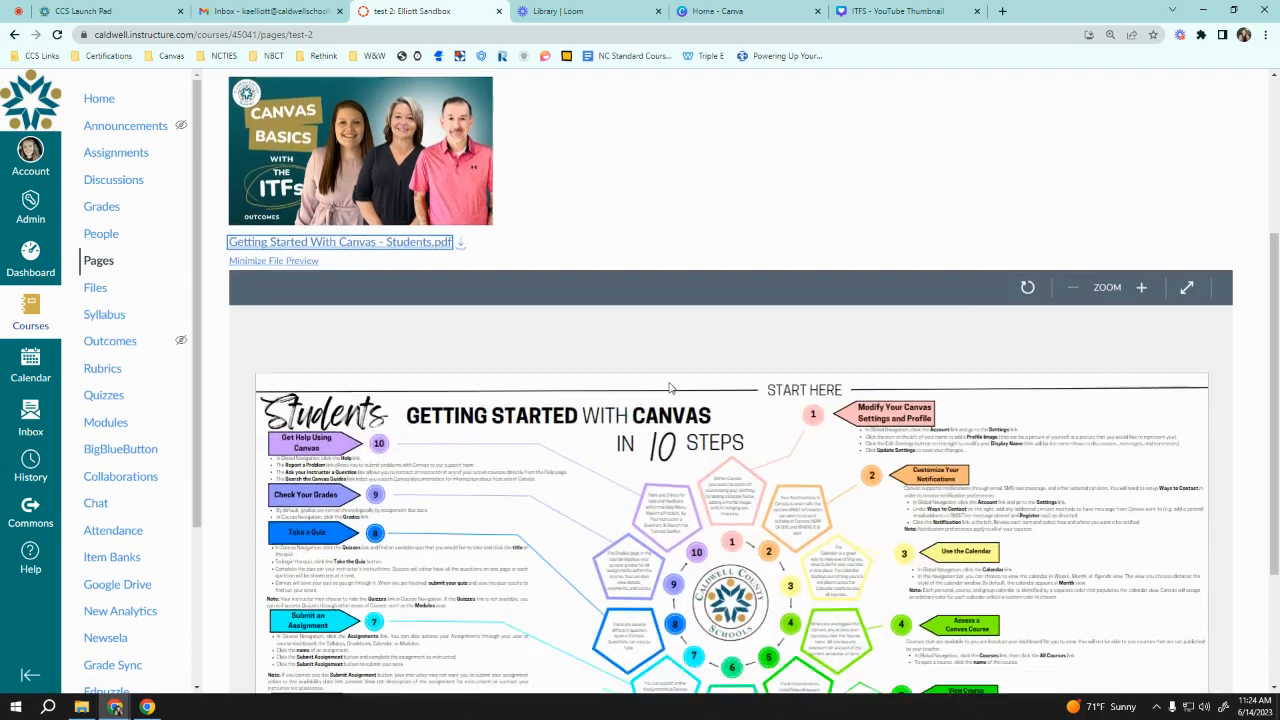
scroll(670, 388, "down", 2)
scroll(527, 345, "up", 3)
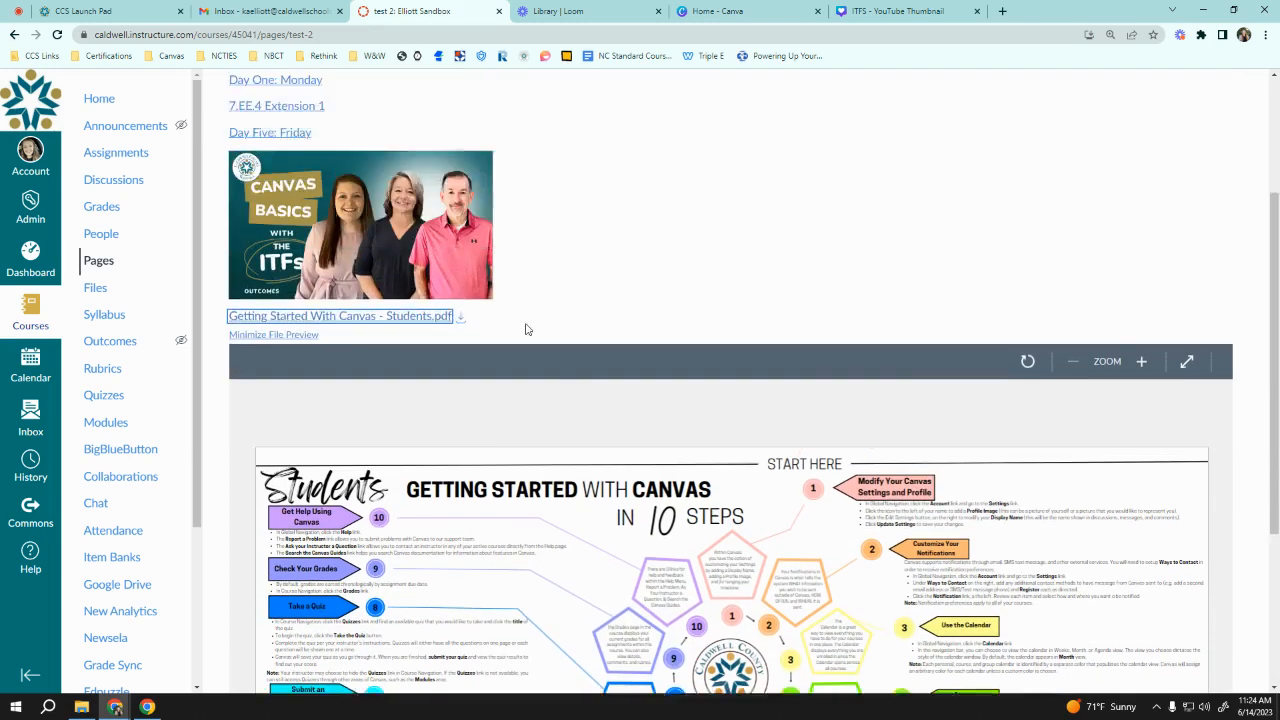
scroll(443, 314, "down", 1)
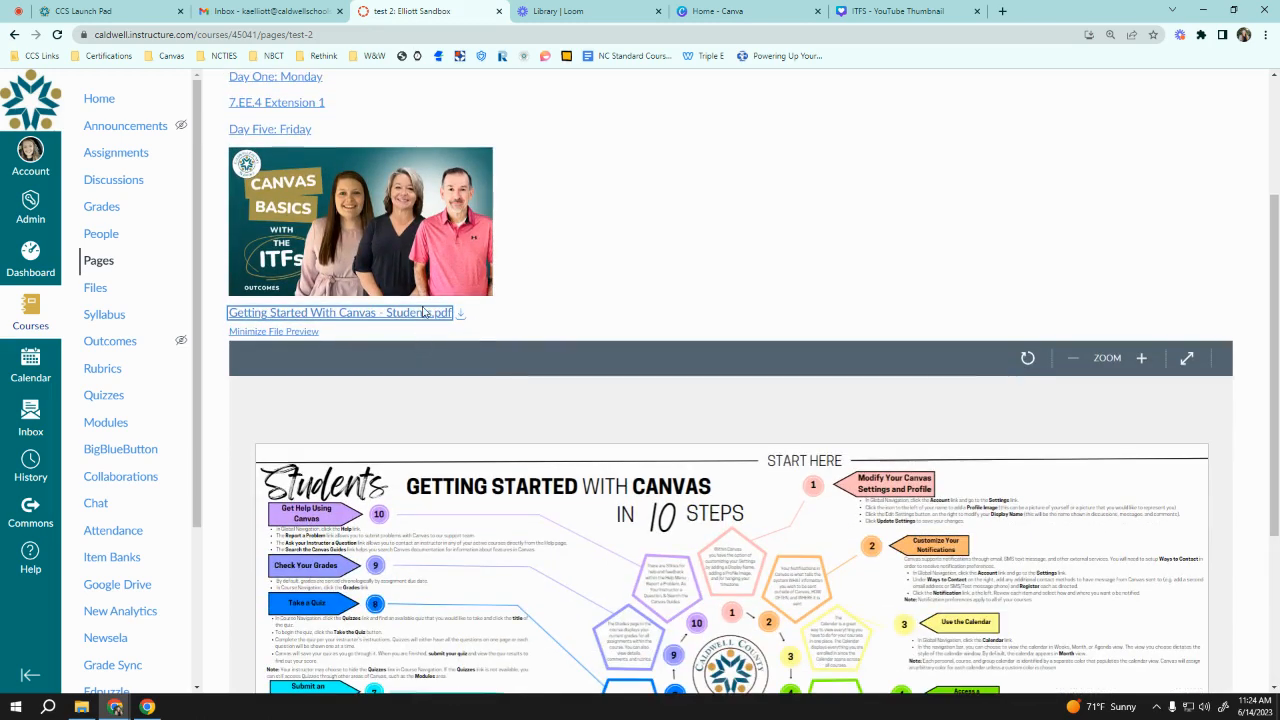
left_click(314, 336)
left_click(450, 469)
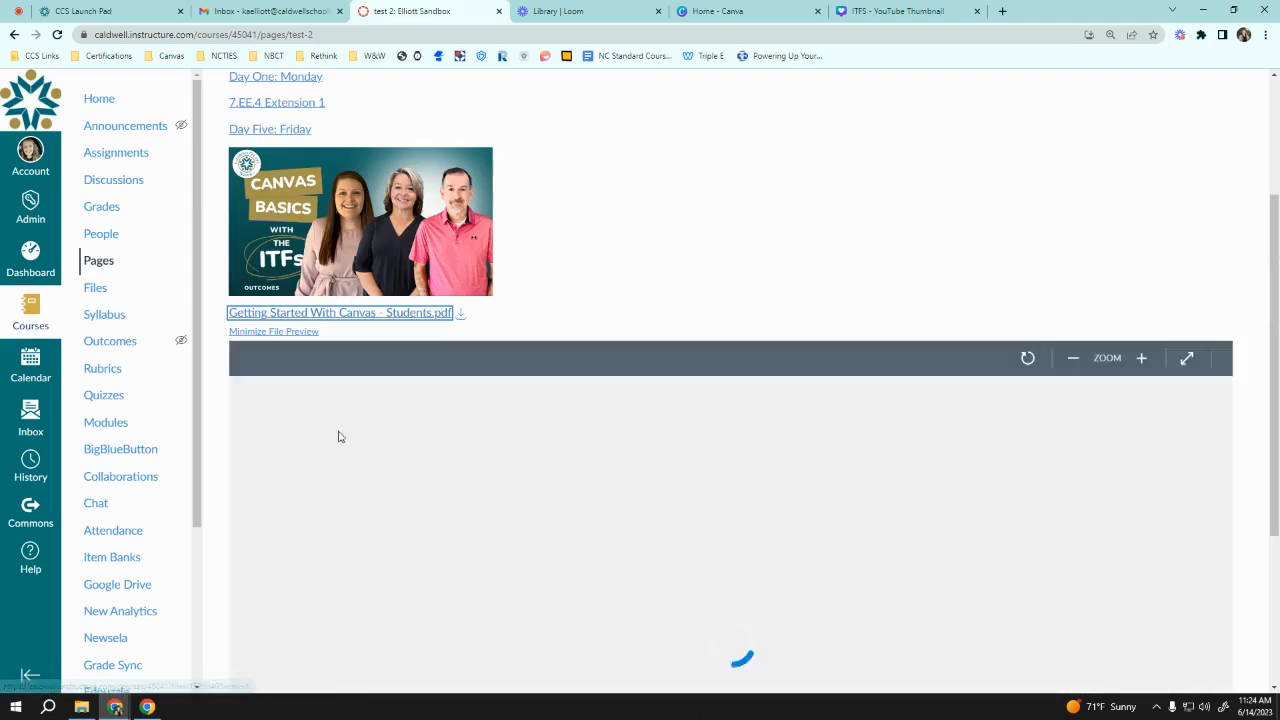
left_click(288, 331)
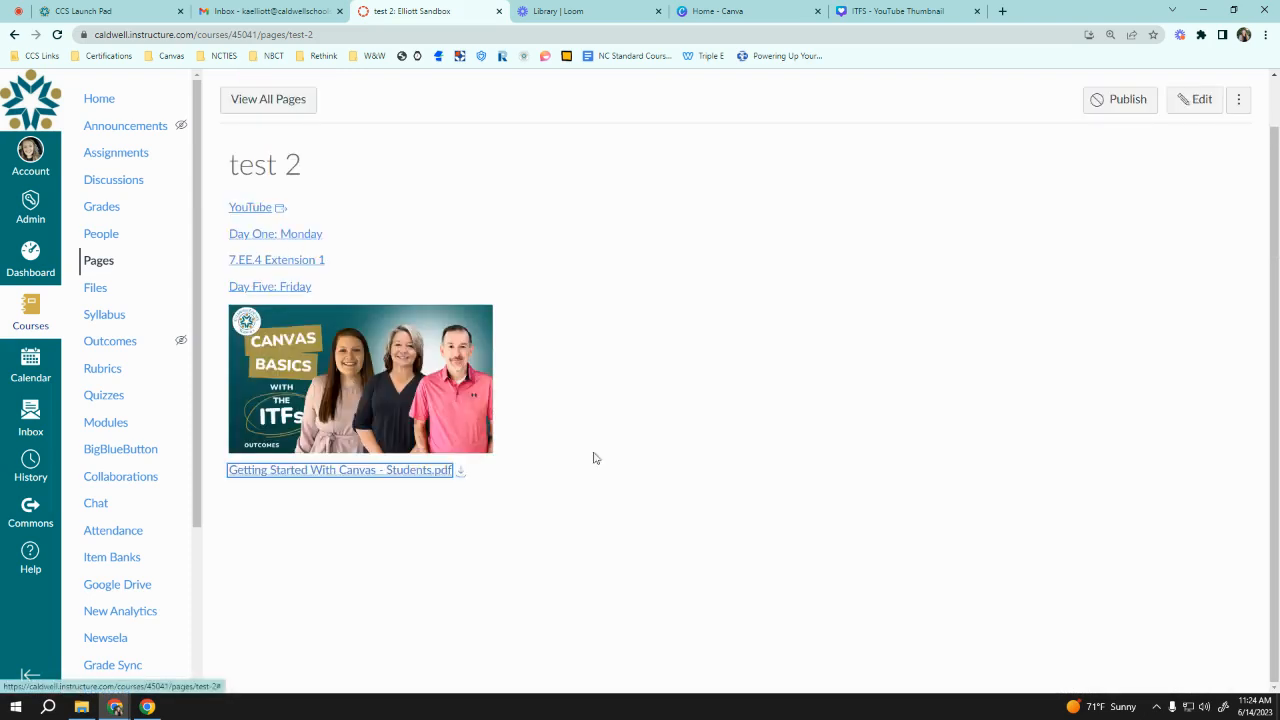
- Reopen the test 2 page for editing and start a new line below the PDF link
left_click(1197, 106)
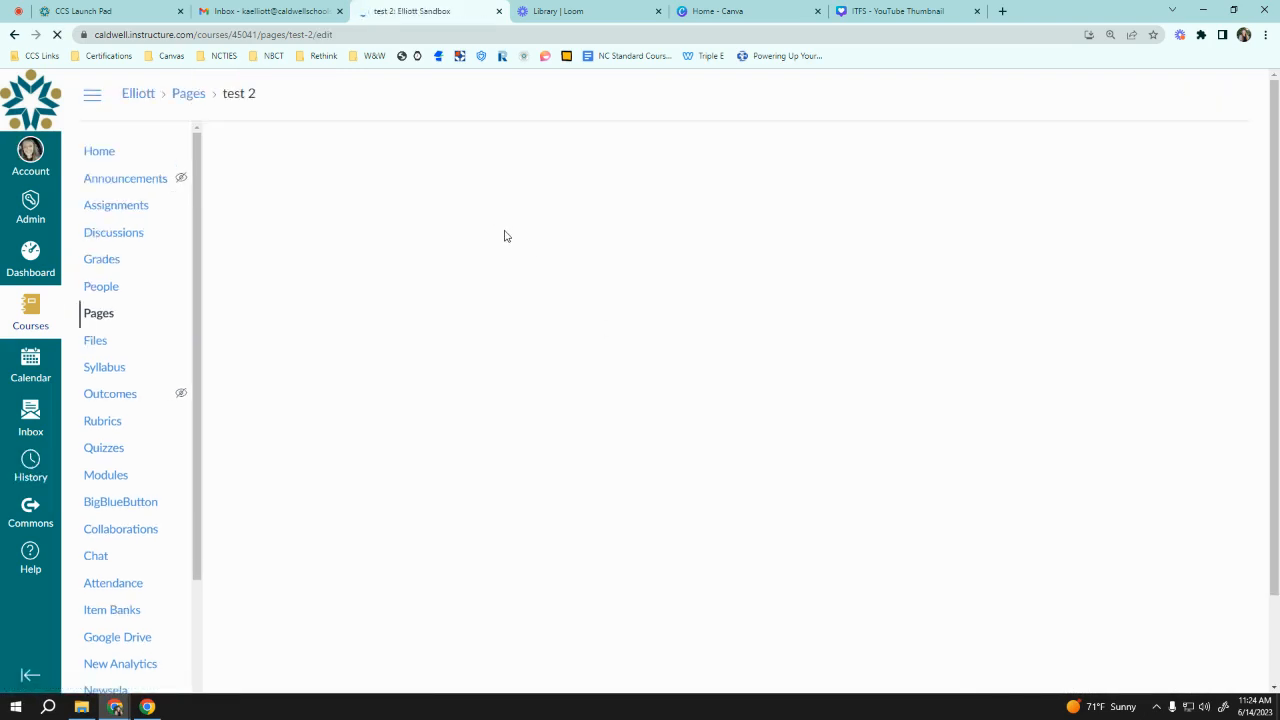
scroll(510, 395, "down", 5)
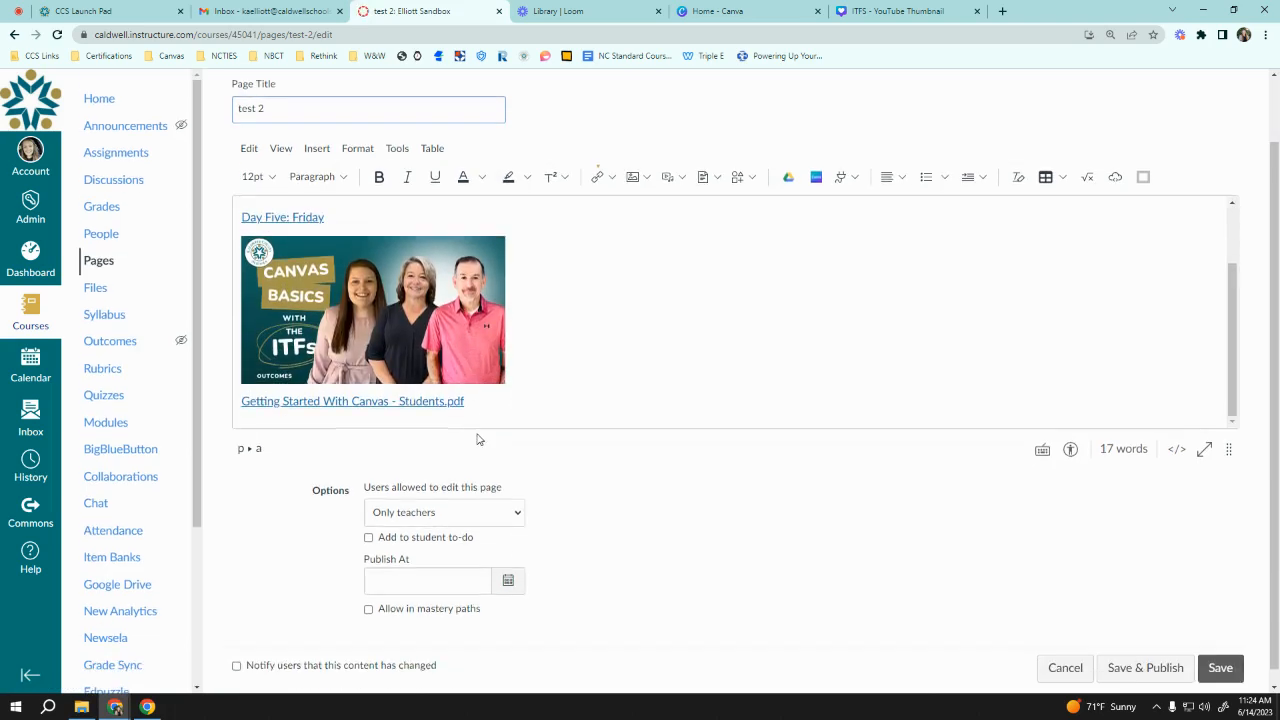
left_click(500, 399)
key("Return")
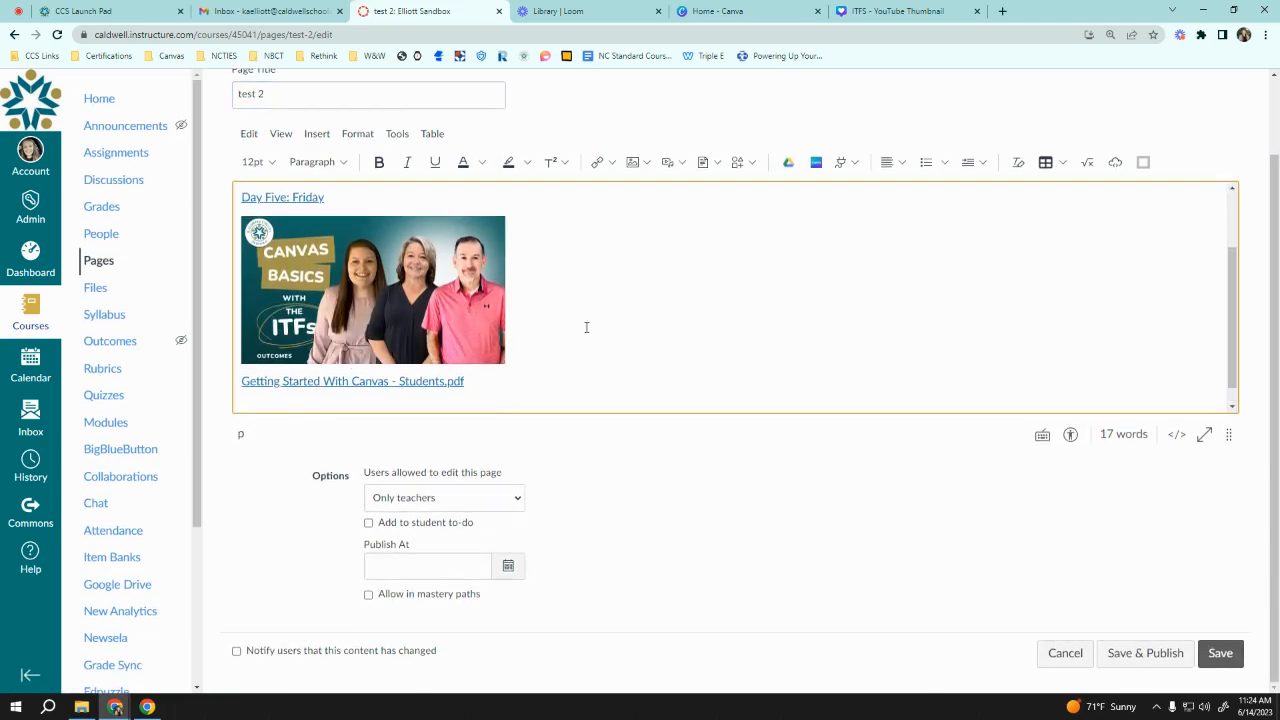
- Start a new Icon Maker icon and name it Home Button
left_click(751, 163)
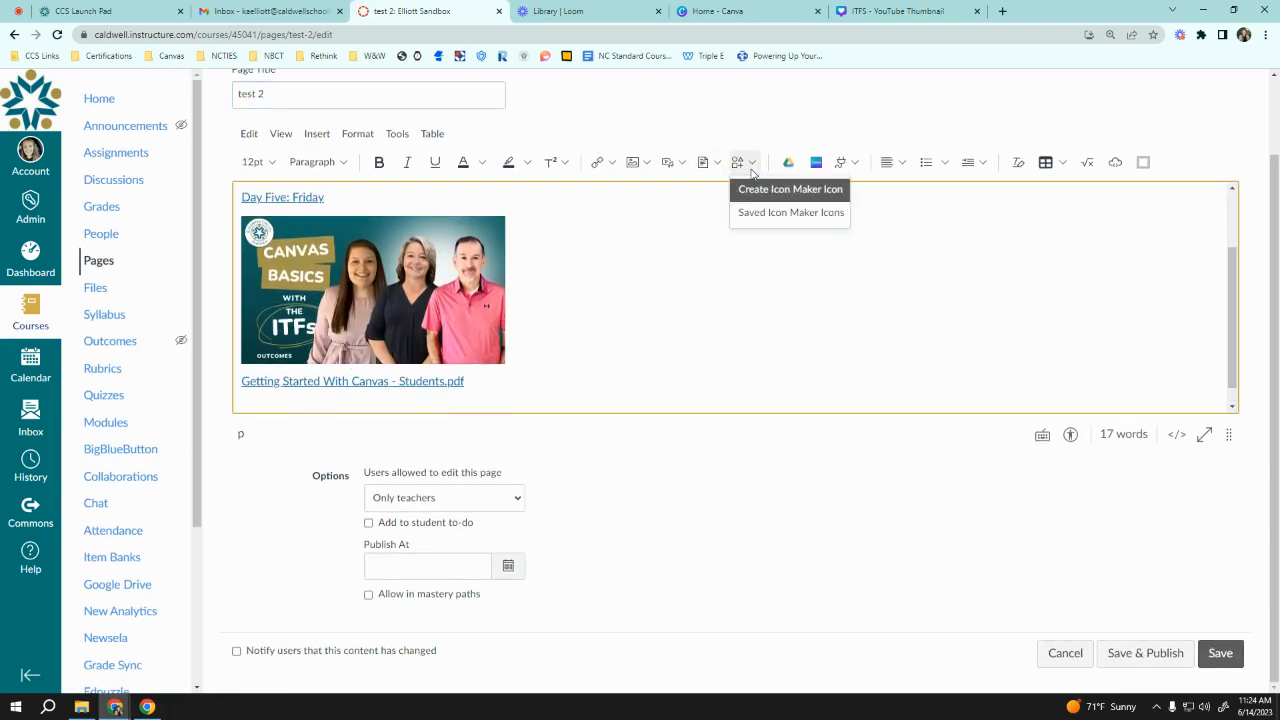
left_click(760, 190)
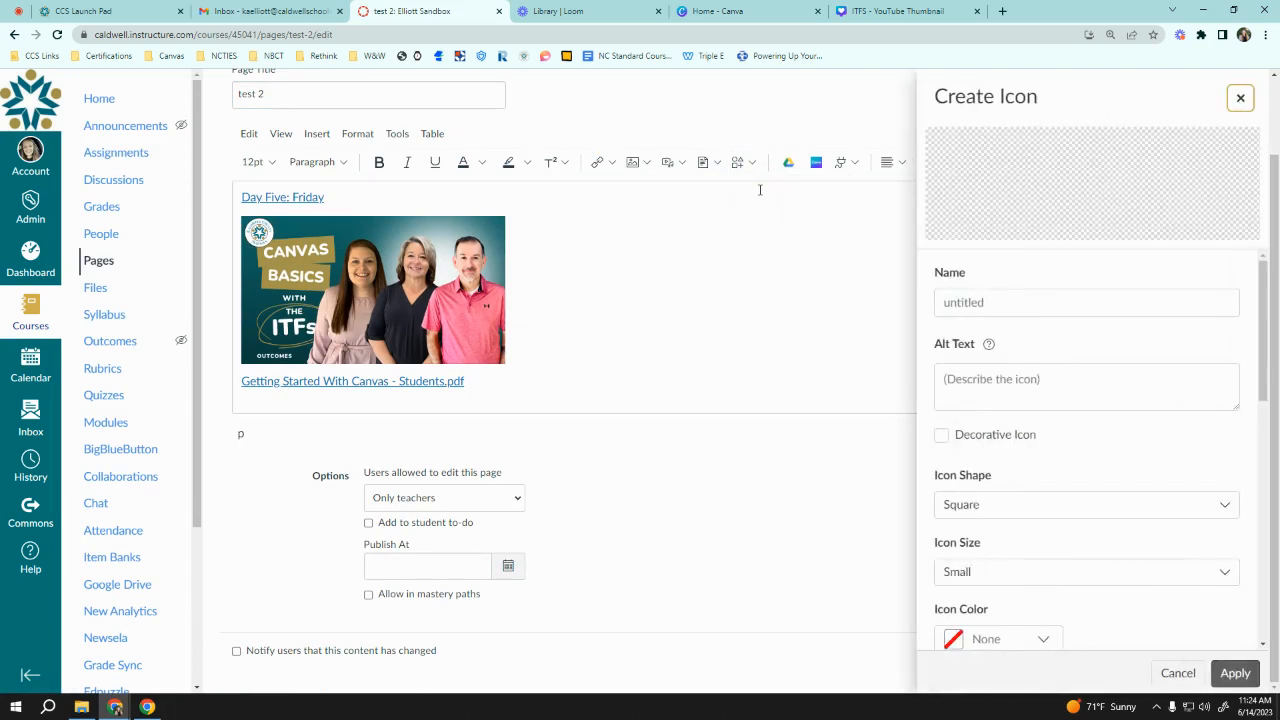
left_click(972, 311)
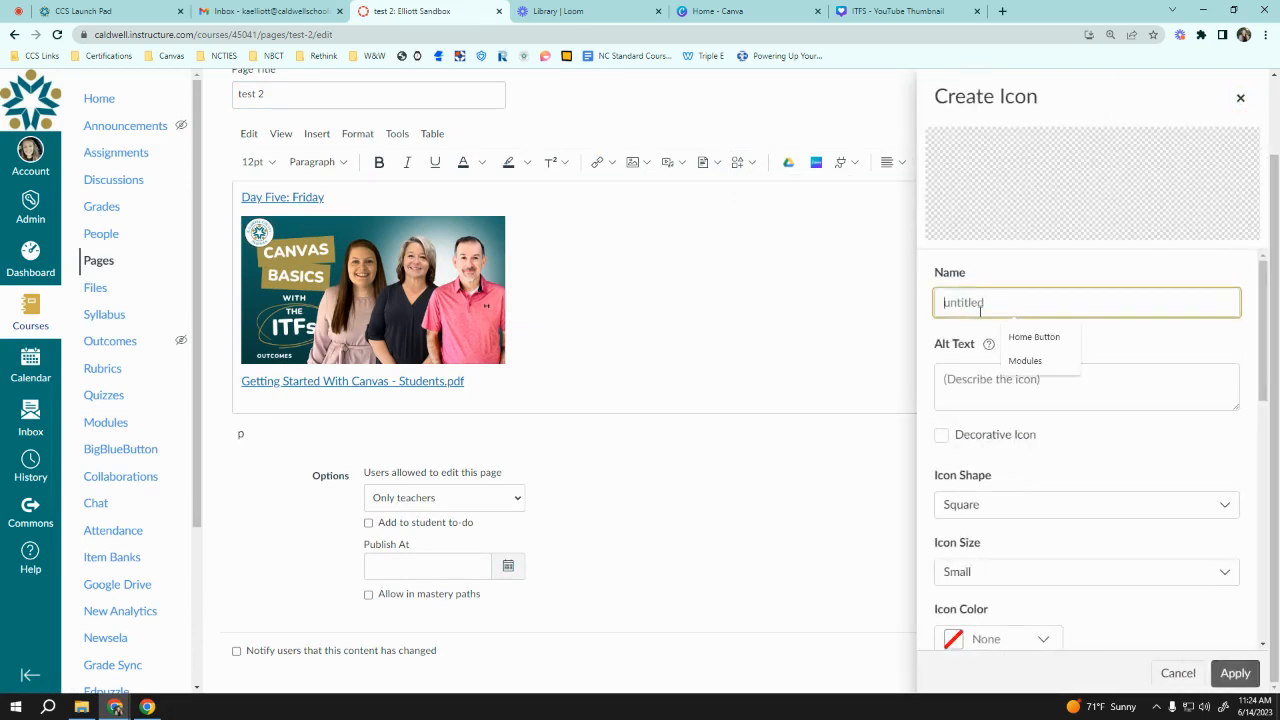
left_click(1064, 339)
left_click(1054, 385)
- Make the icon a medium-sized star filled with the pink color #E71F63
scroll(1045, 400, "down", 2)
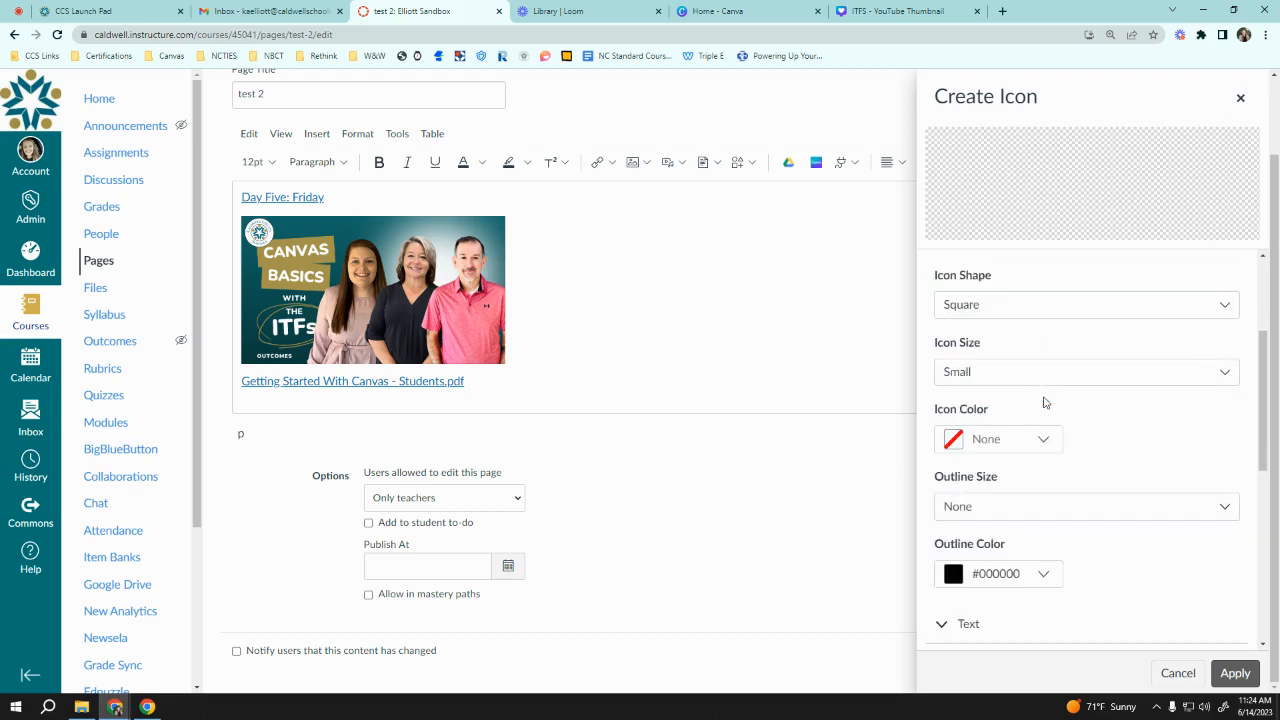
left_click(1031, 316)
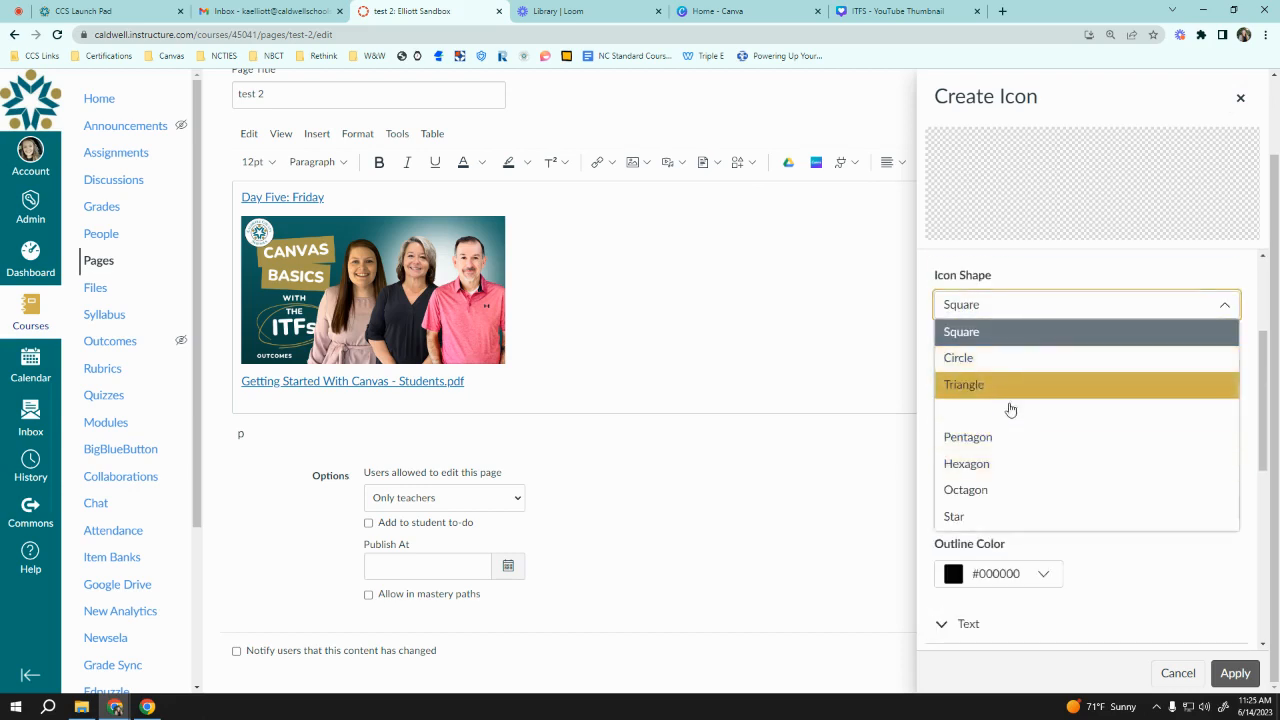
left_click(1014, 518)
left_click(1057, 380)
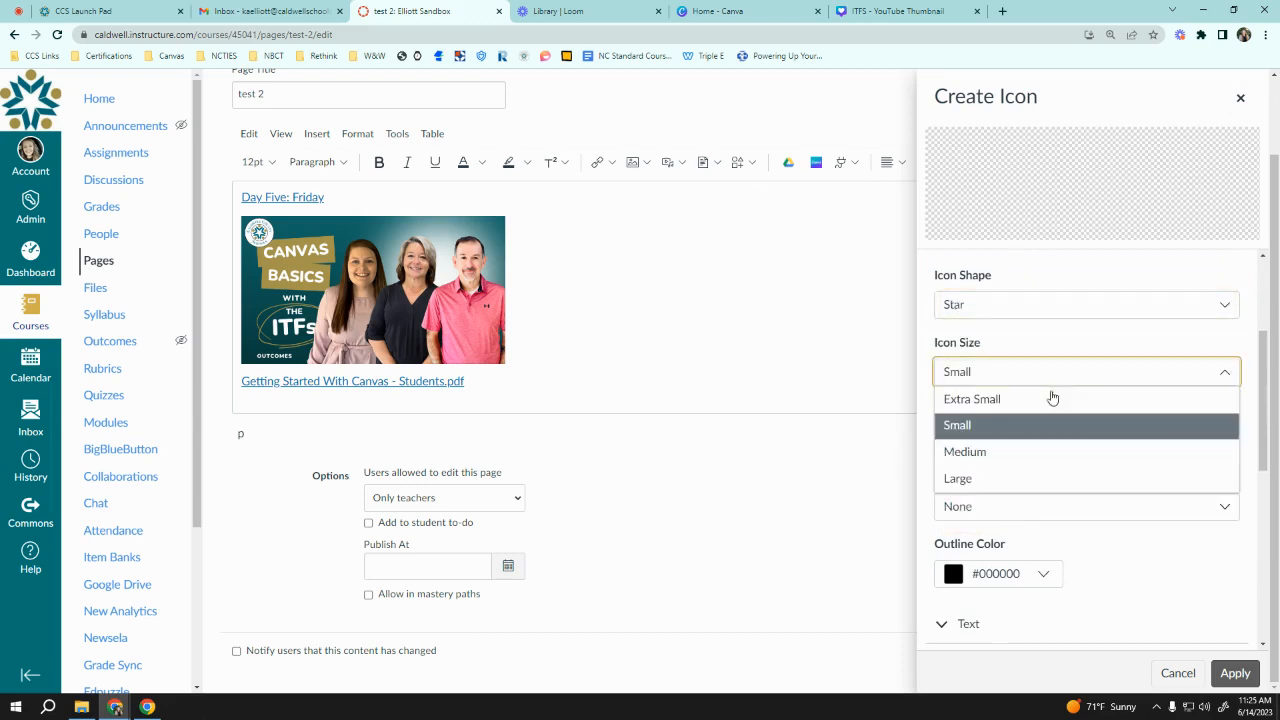
left_click(1051, 456)
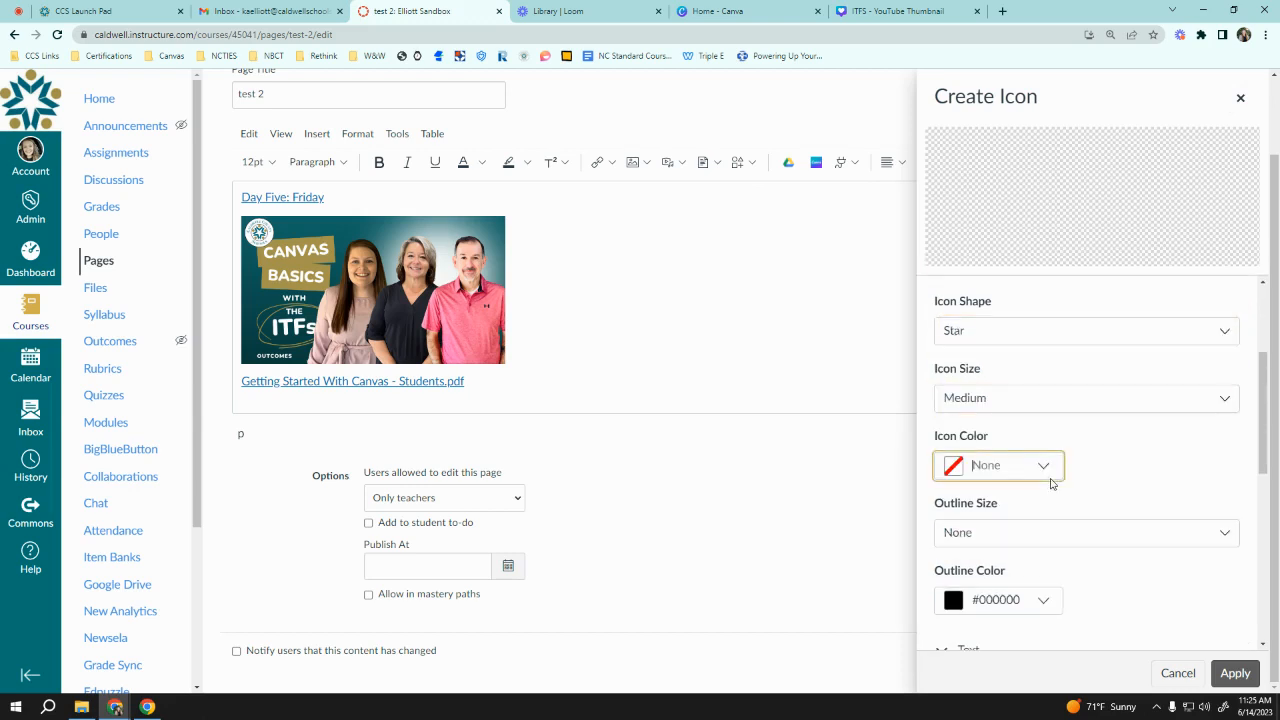
left_click(1045, 466)
left_click(1045, 530)
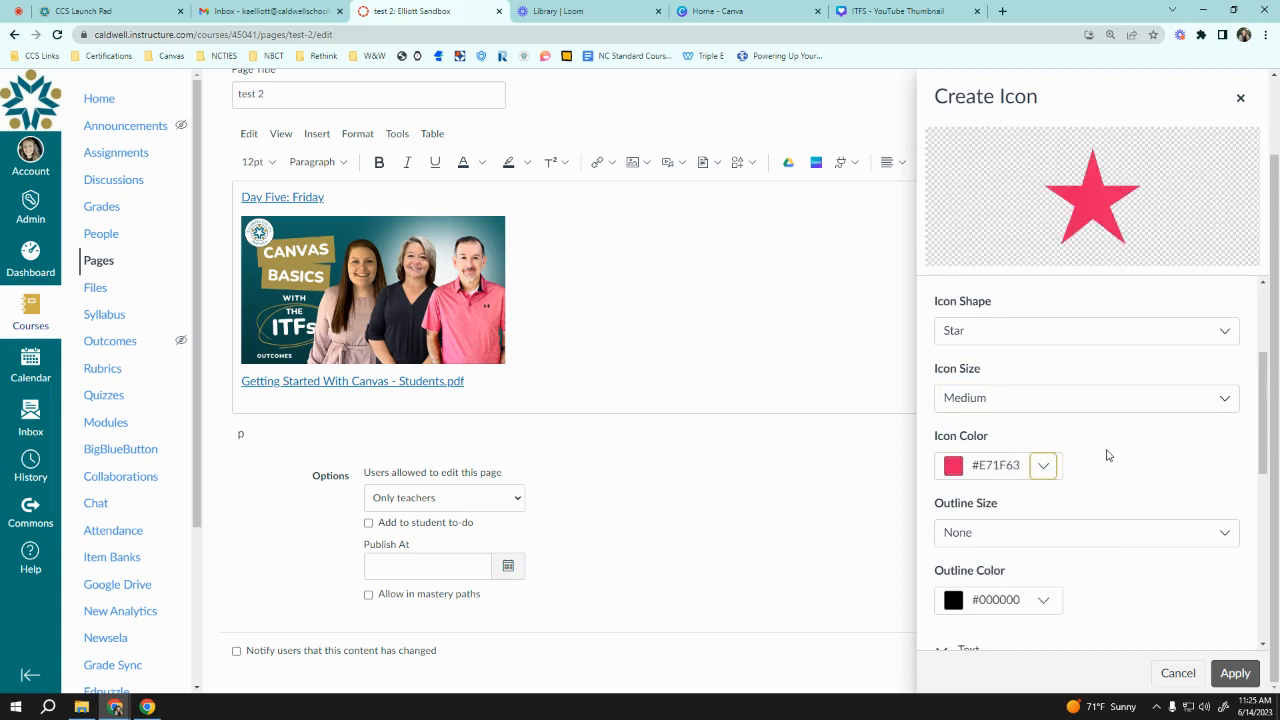
- Give the star icon a small outline in the teal color #009688
scroll(1100, 459, "down", 2)
left_click(1065, 405)
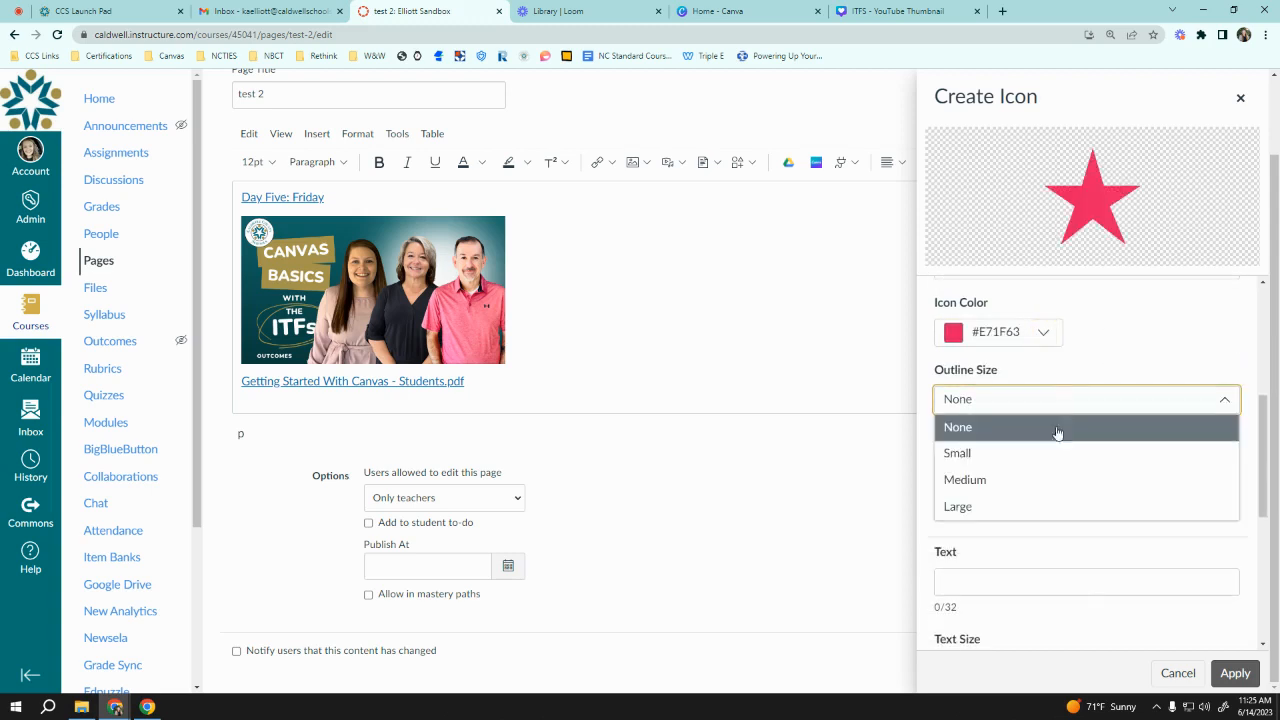
left_click(1055, 466)
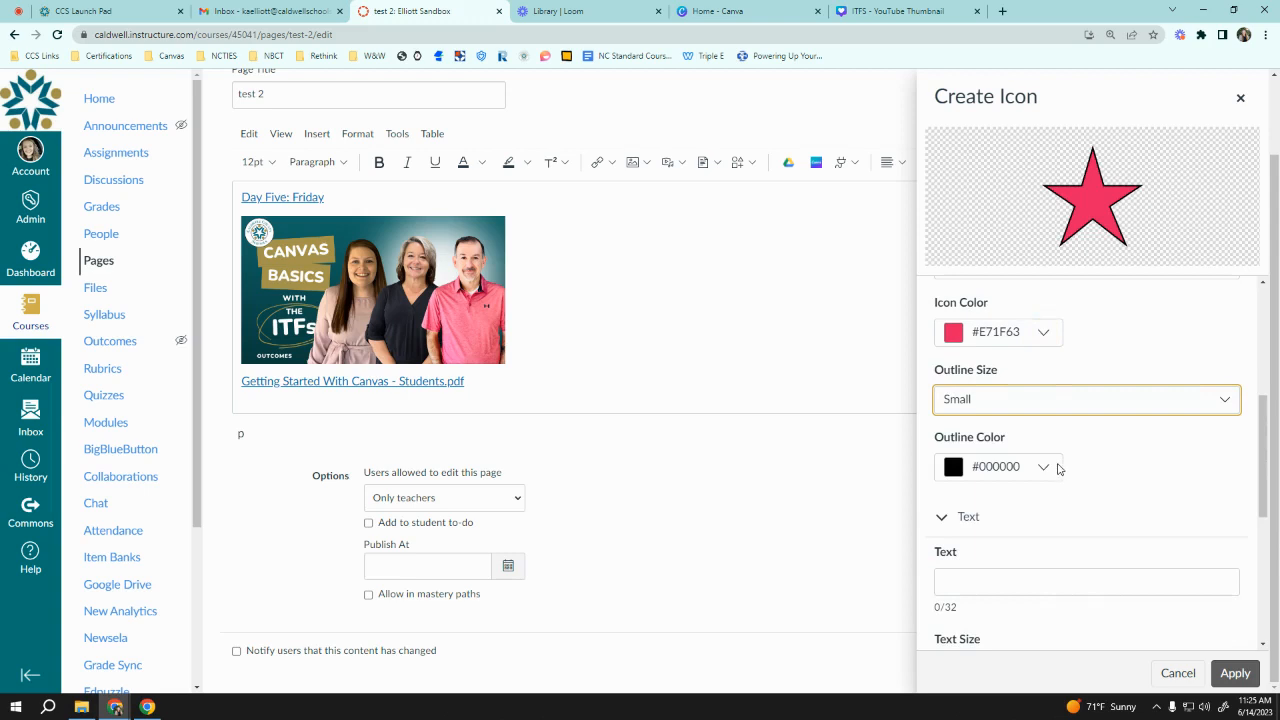
left_click(1043, 468)
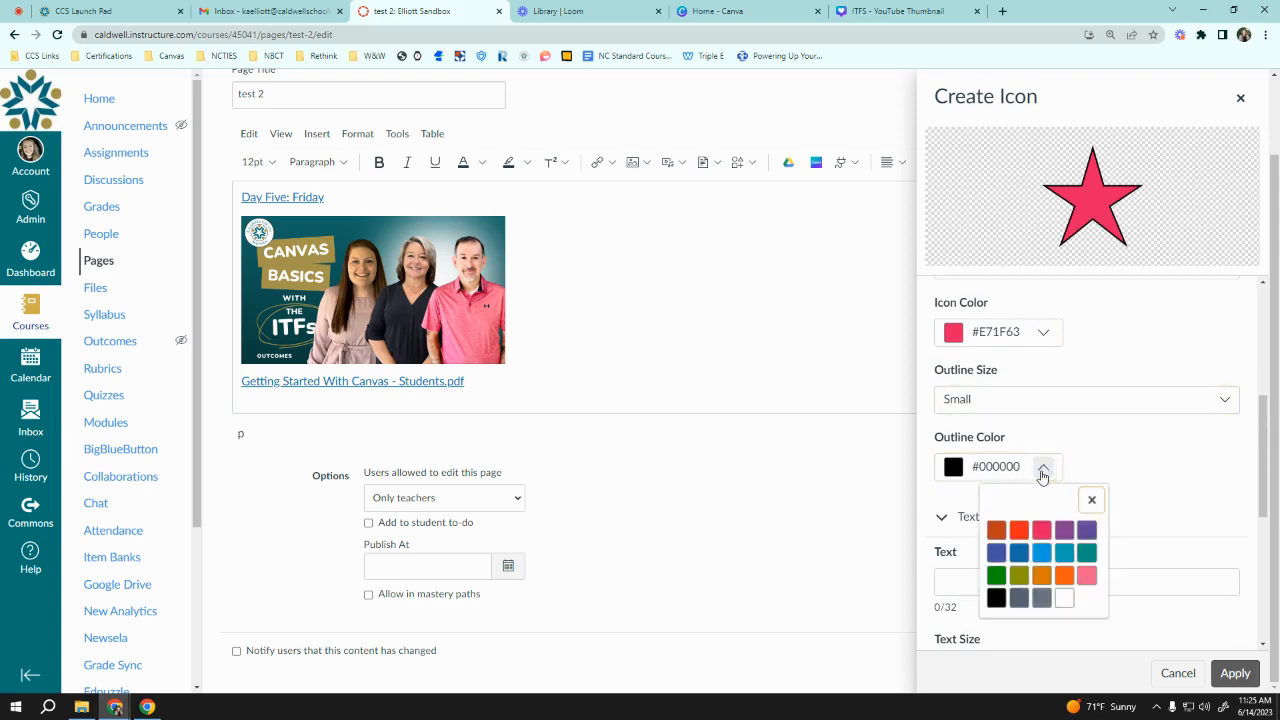
left_click(1084, 555)
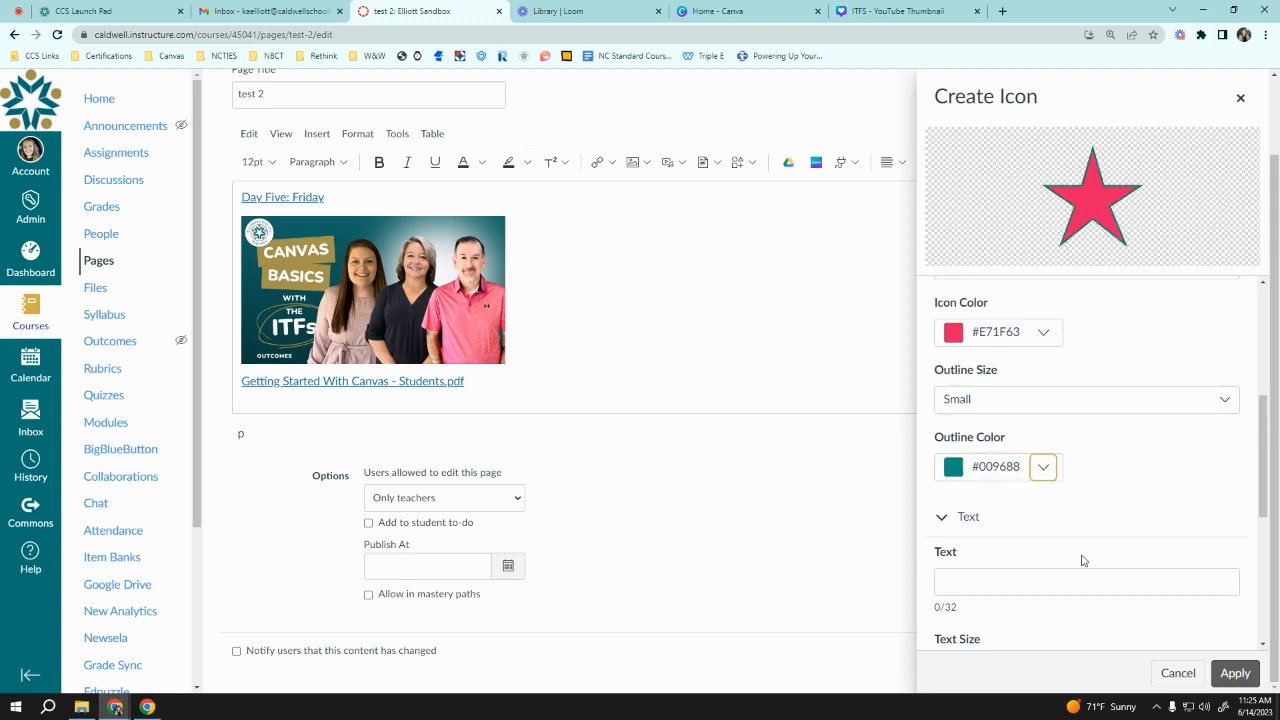
- Set the star icon's outline to the custom color #448686
left_click(1043, 467)
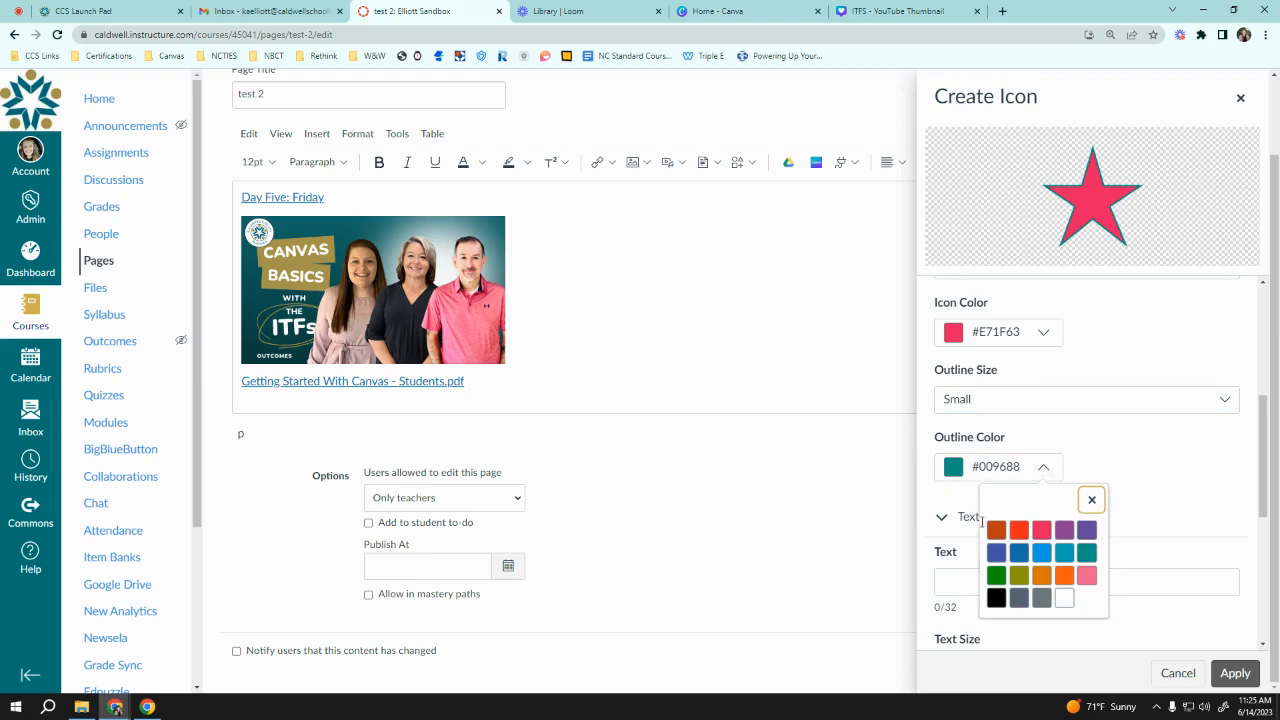
left_click(996, 598)
left_click_drag(981, 466, 1030, 473)
type("484")
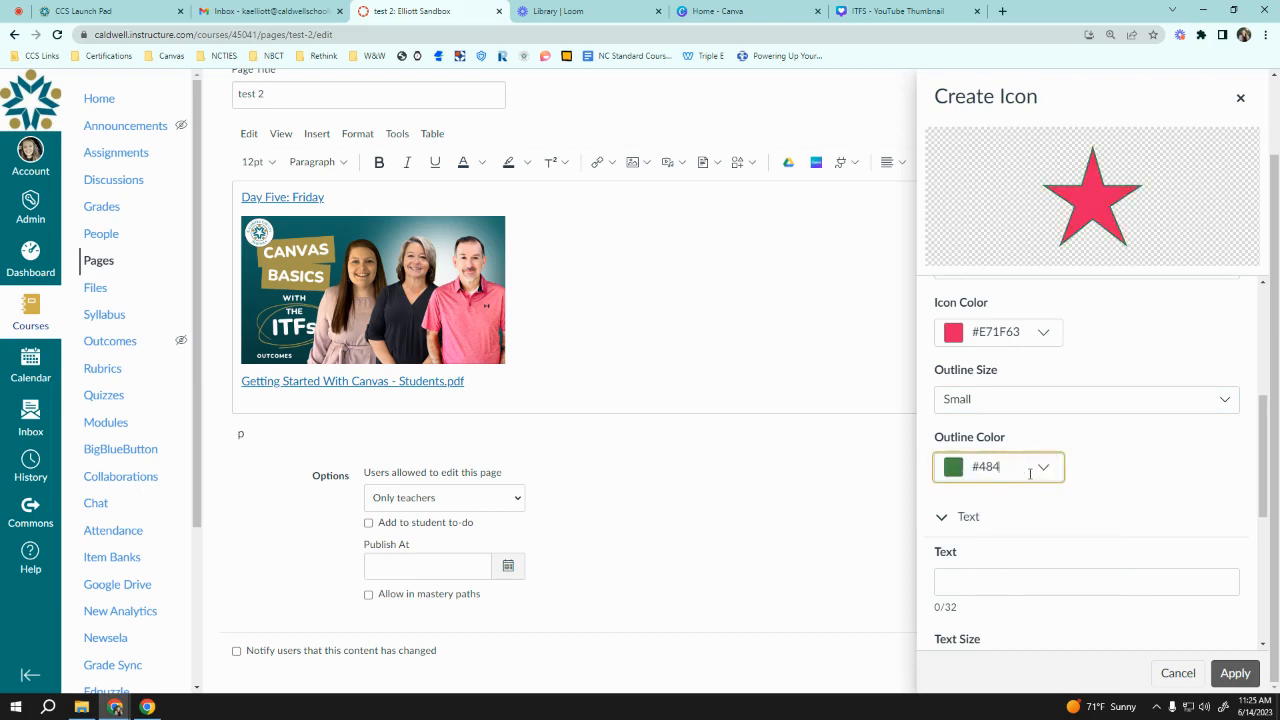
type("686")
type("8")
left_click(1093, 480)
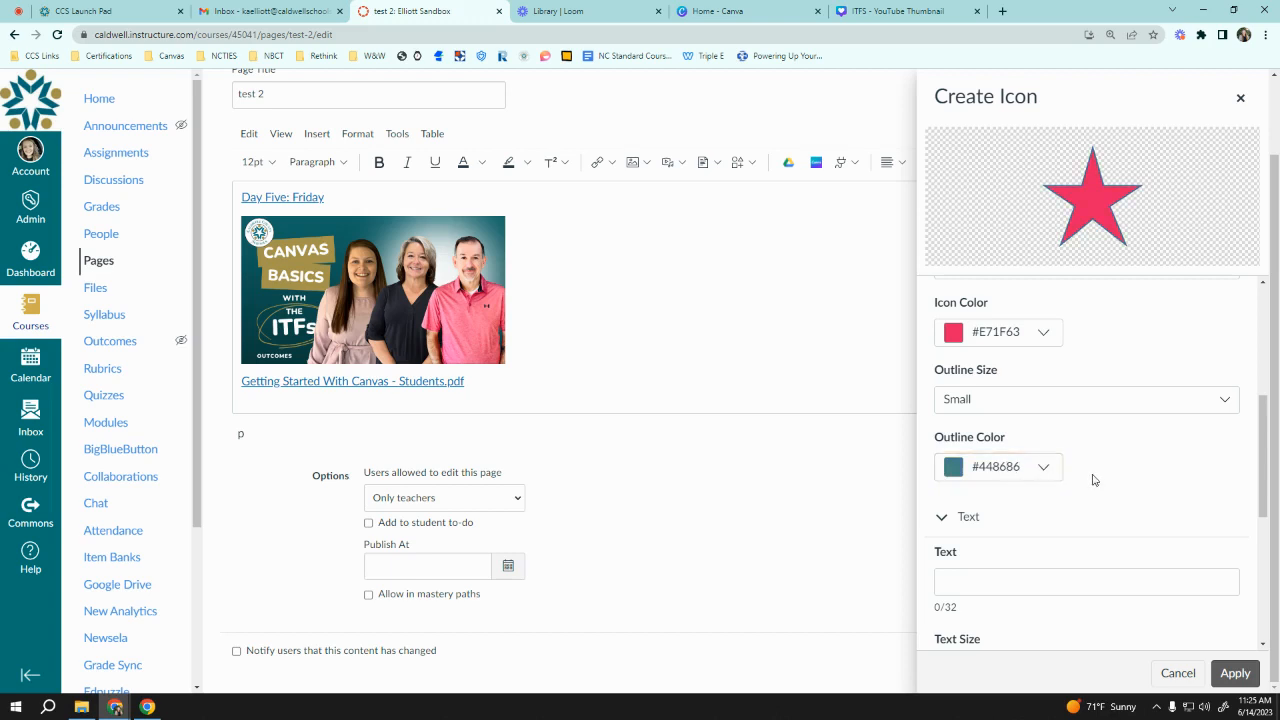
- Set the star icon's fill to the custom color #448686
left_click(1002, 334)
left_click_drag(1020, 334, 980, 333)
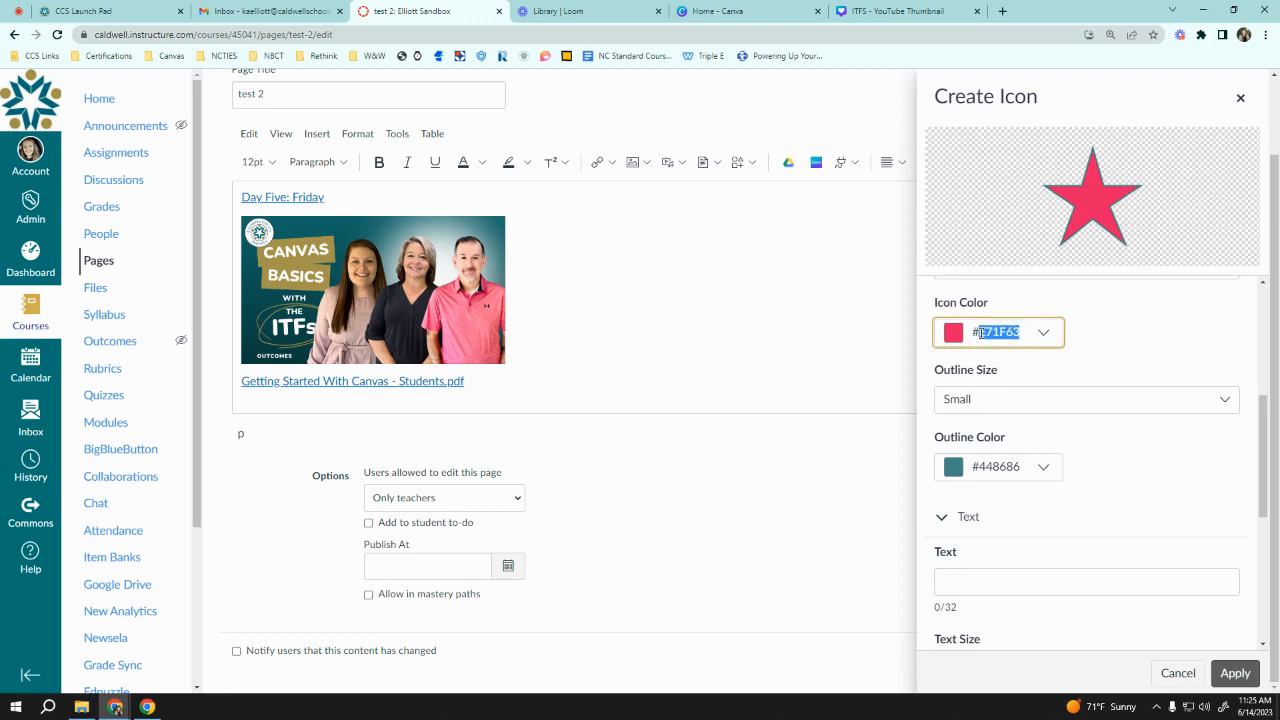
key("BackSpace")
type("448686")
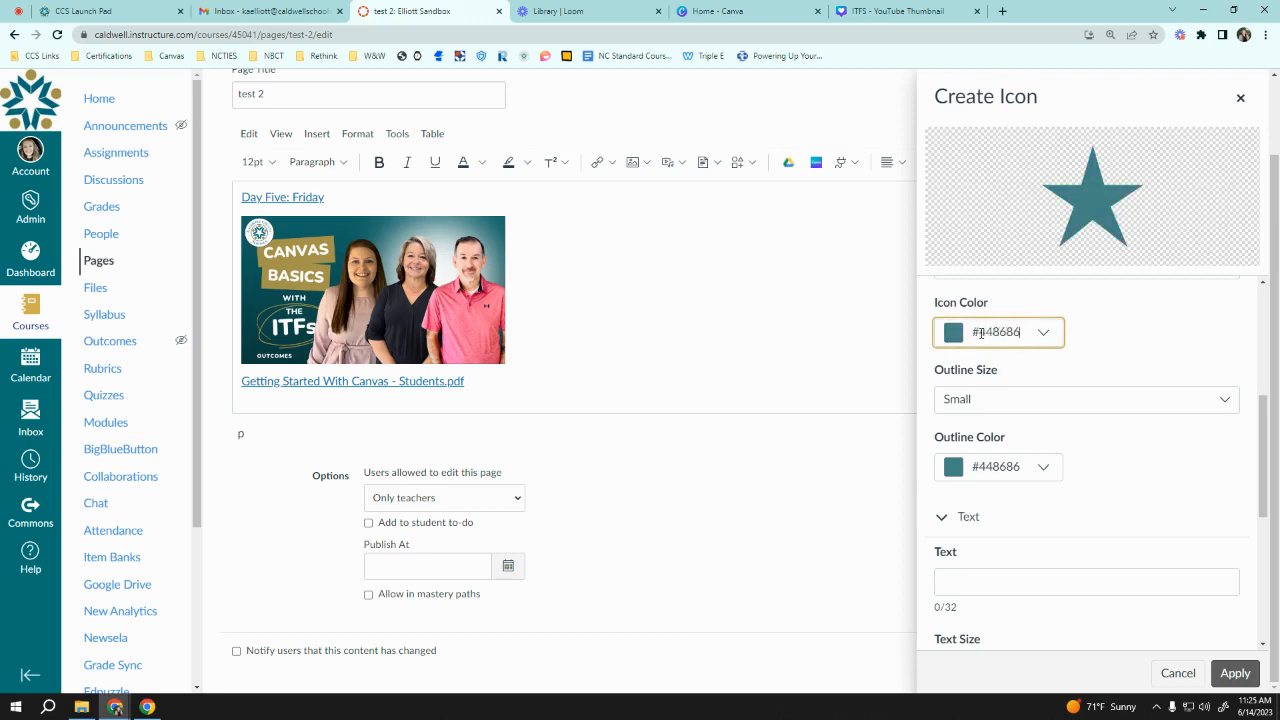
left_click(1091, 353)
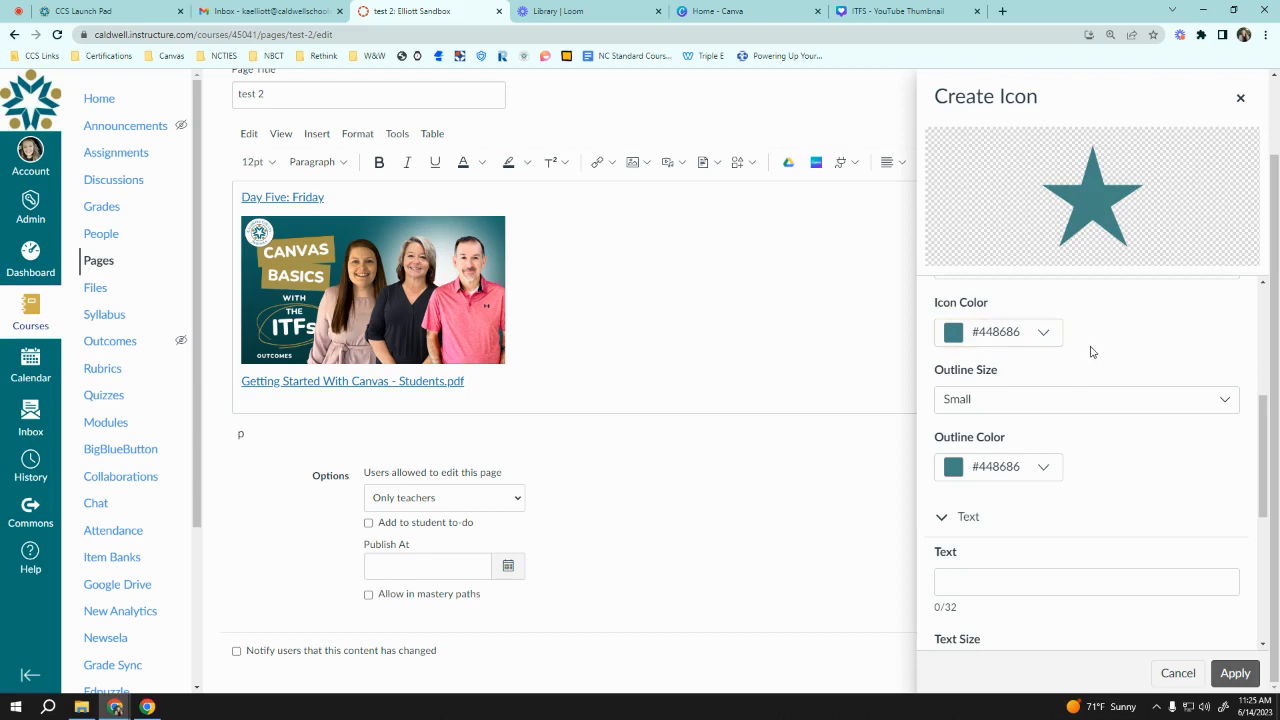
left_click(1008, 332)
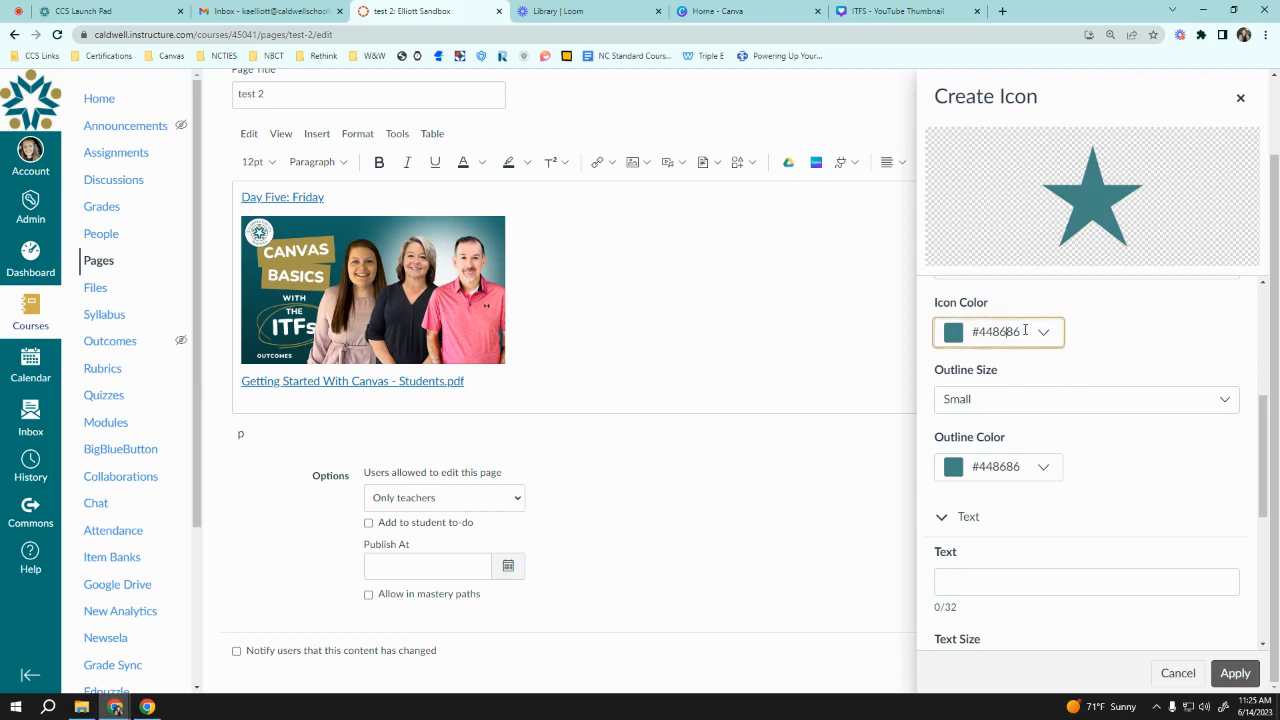
- Add the text Home to the star icon
scroll(1100, 480, "down", 3)
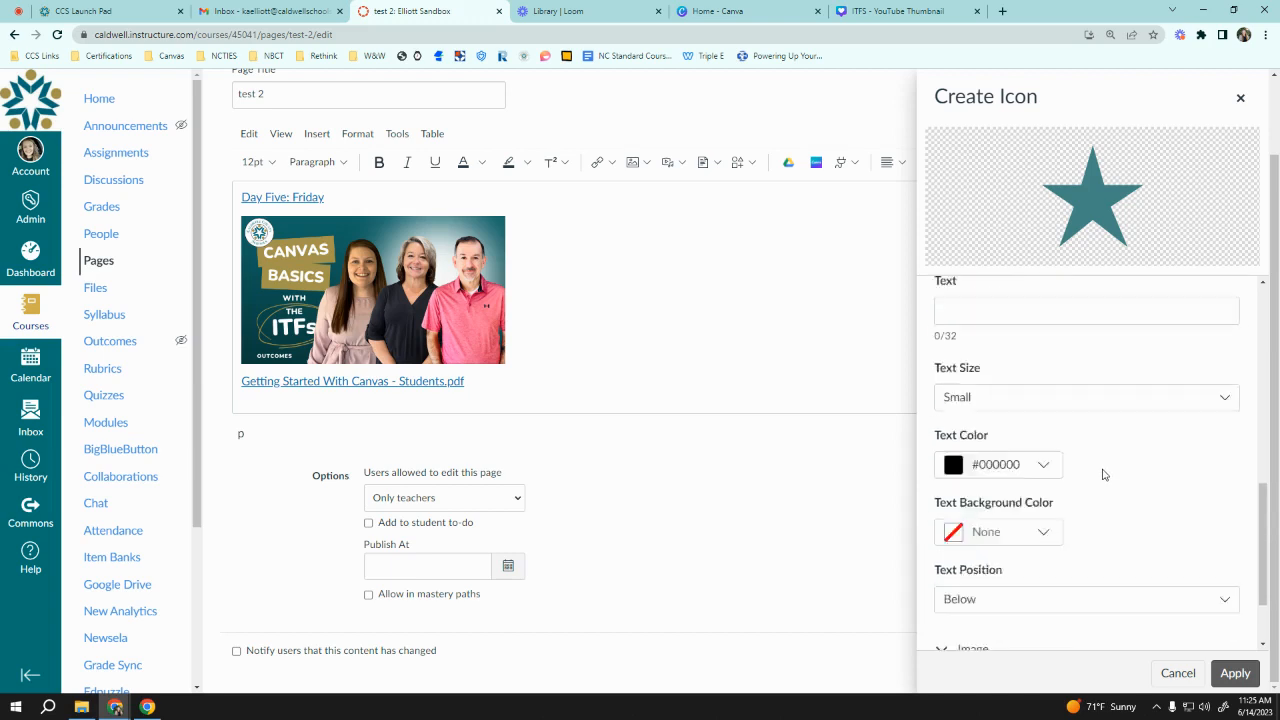
scroll(1100, 471, "up", 2)
left_click(990, 440)
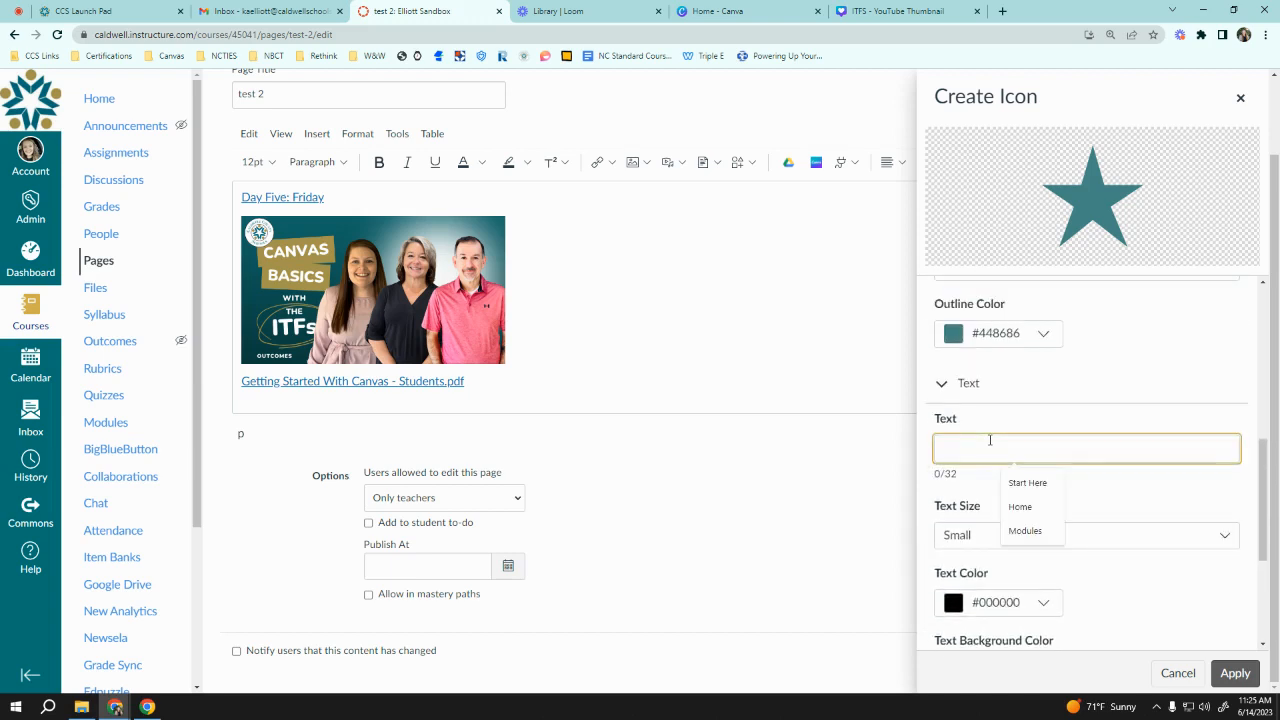
type("Home")
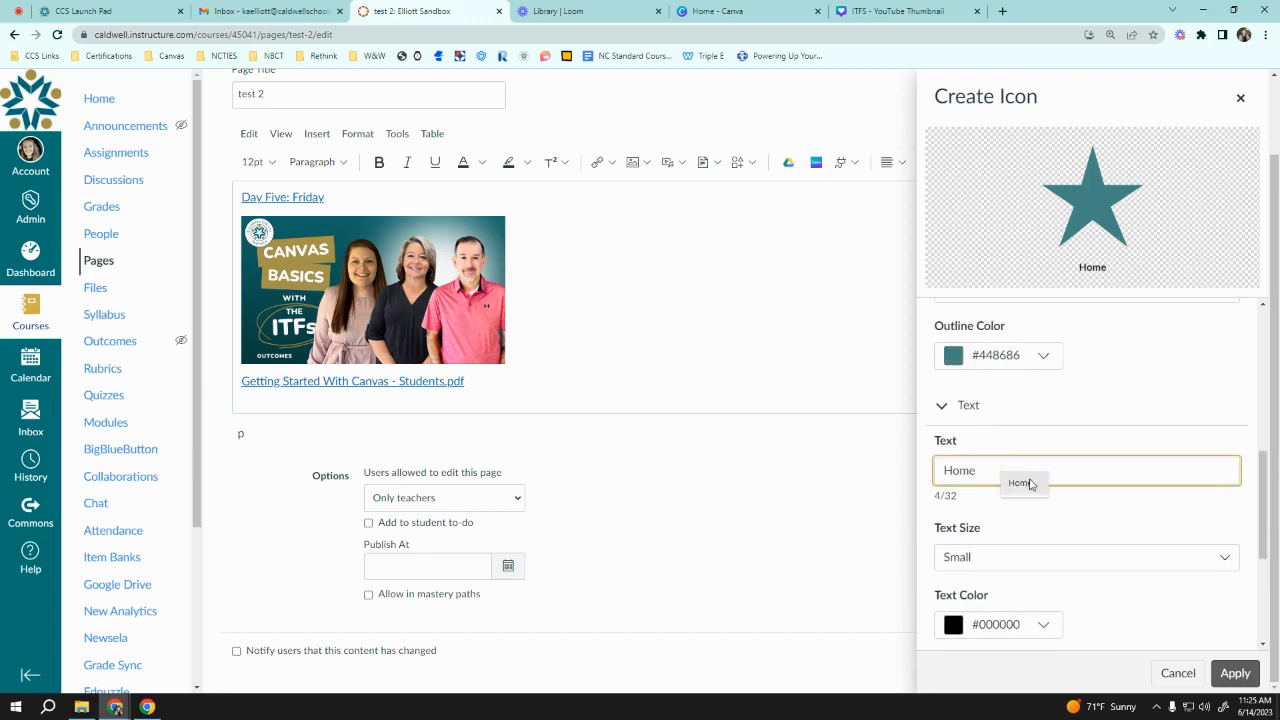
left_click(1020, 483)
- Try the Large text size for the Home label, and set it to Medium
scroll(1093, 510, "down", 2)
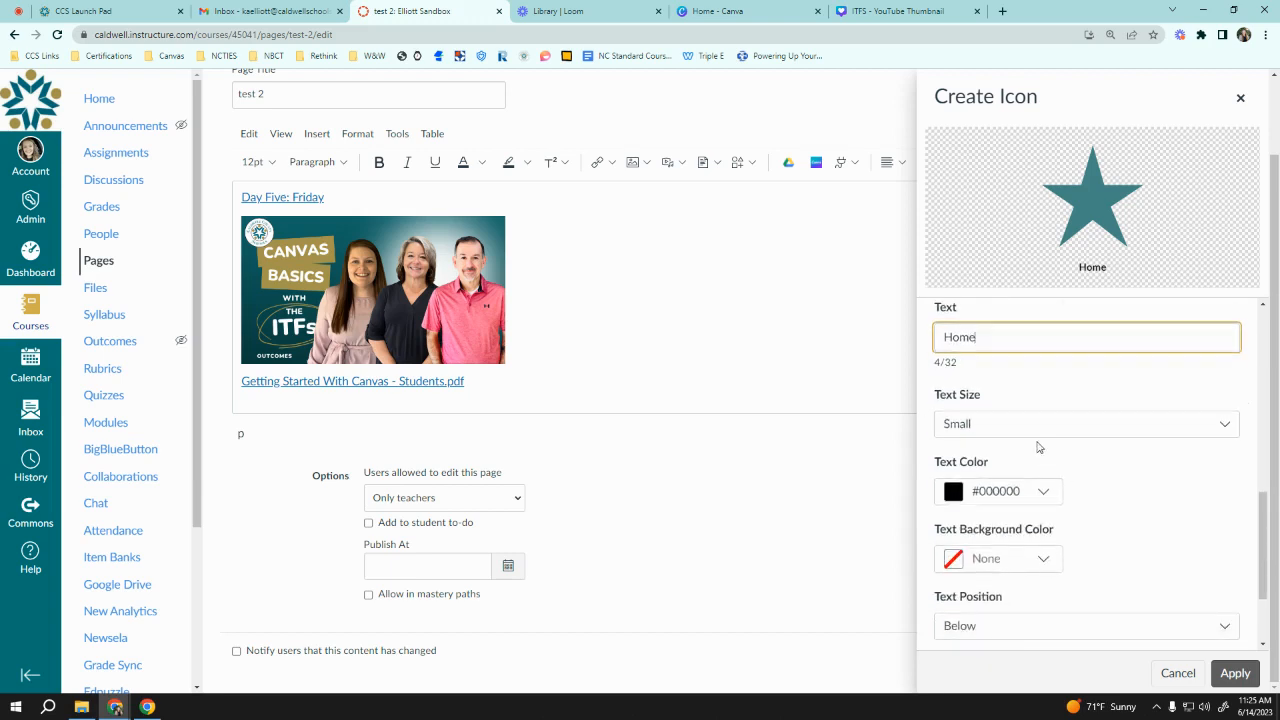
left_click(1036, 431)
left_click(1029, 503)
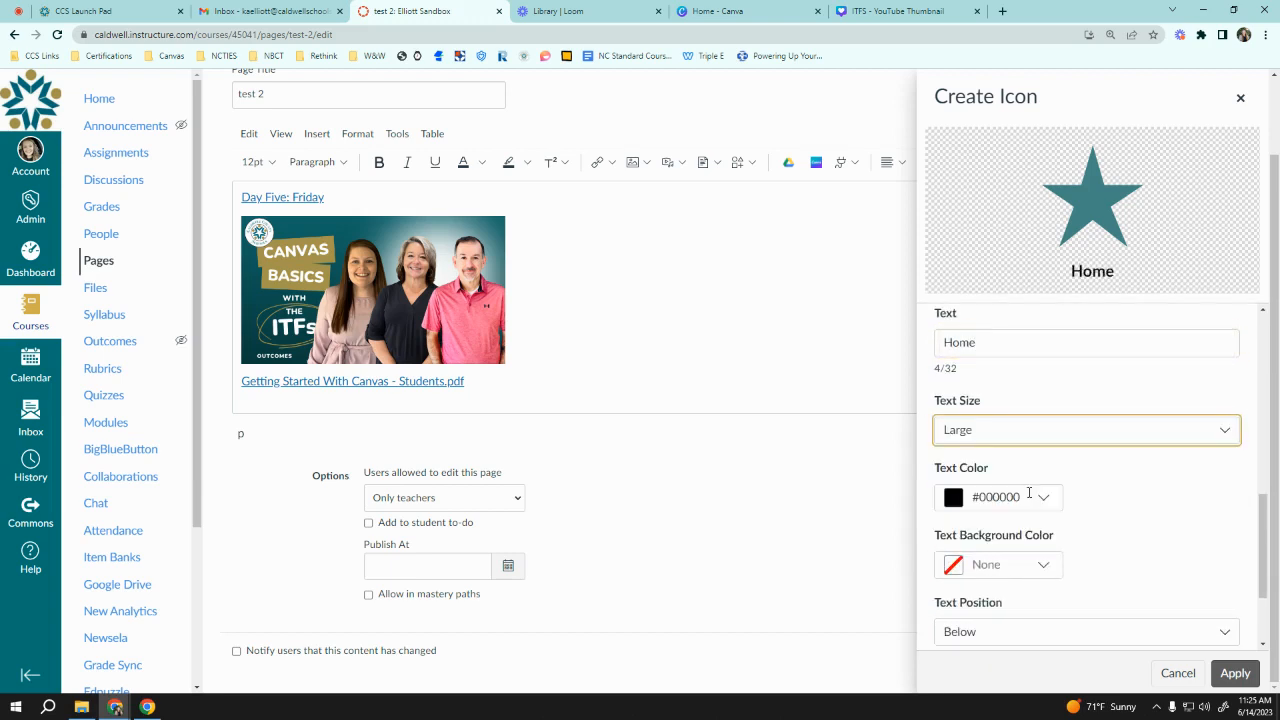
left_click(1022, 444)
left_click(1021, 486)
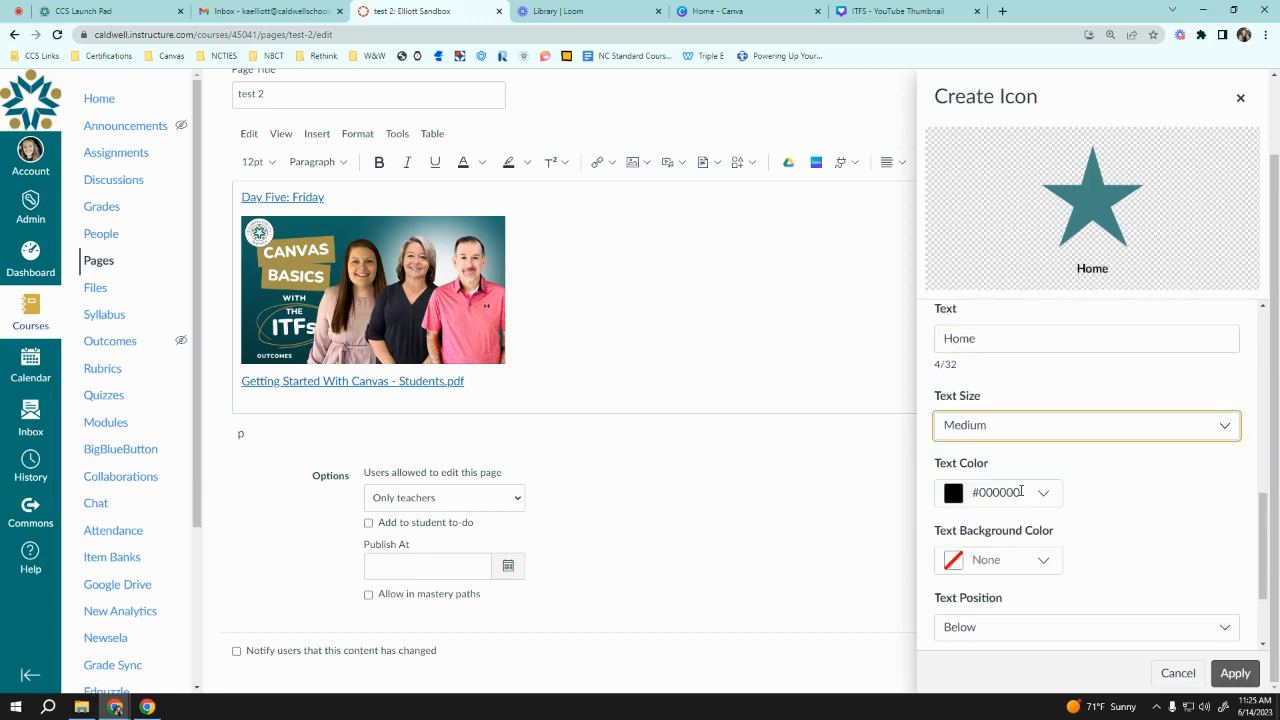
- Color the Home label white (#FFFFFF) and give it a black (#000000) text background
left_click(1042, 494)
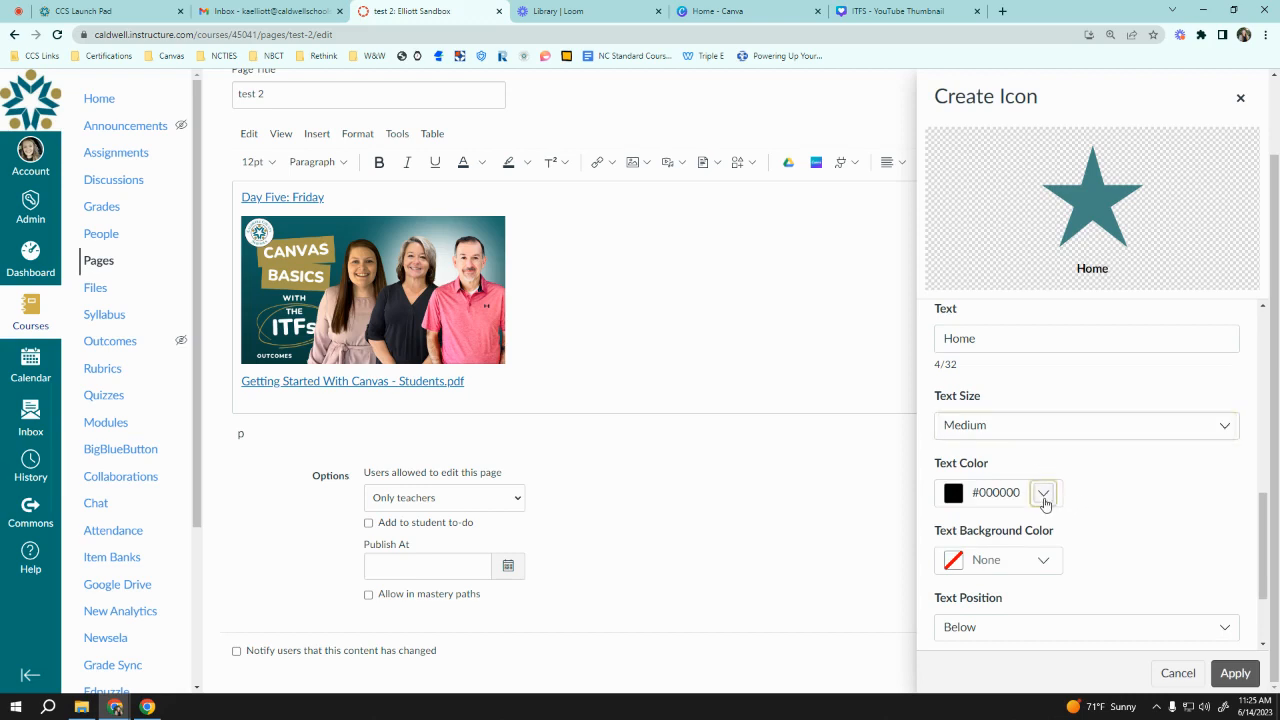
left_click(1066, 625)
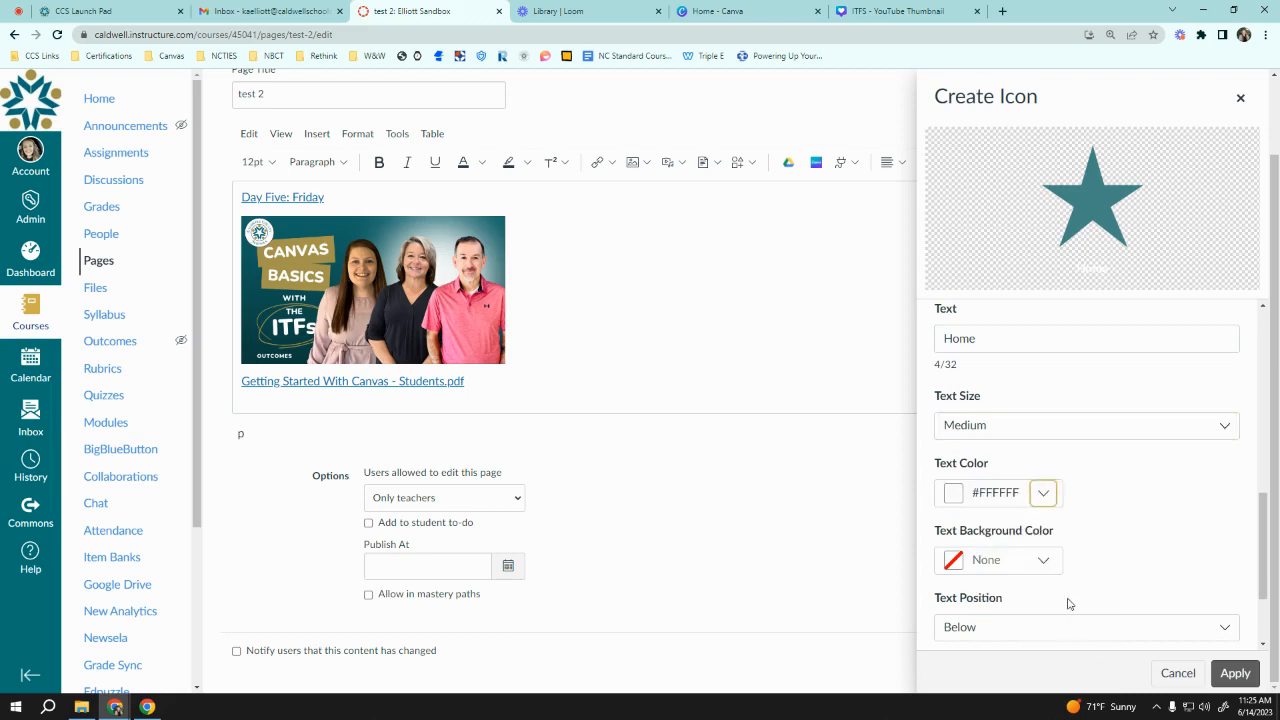
scroll(1100, 532, "down", 2)
left_click(1045, 433)
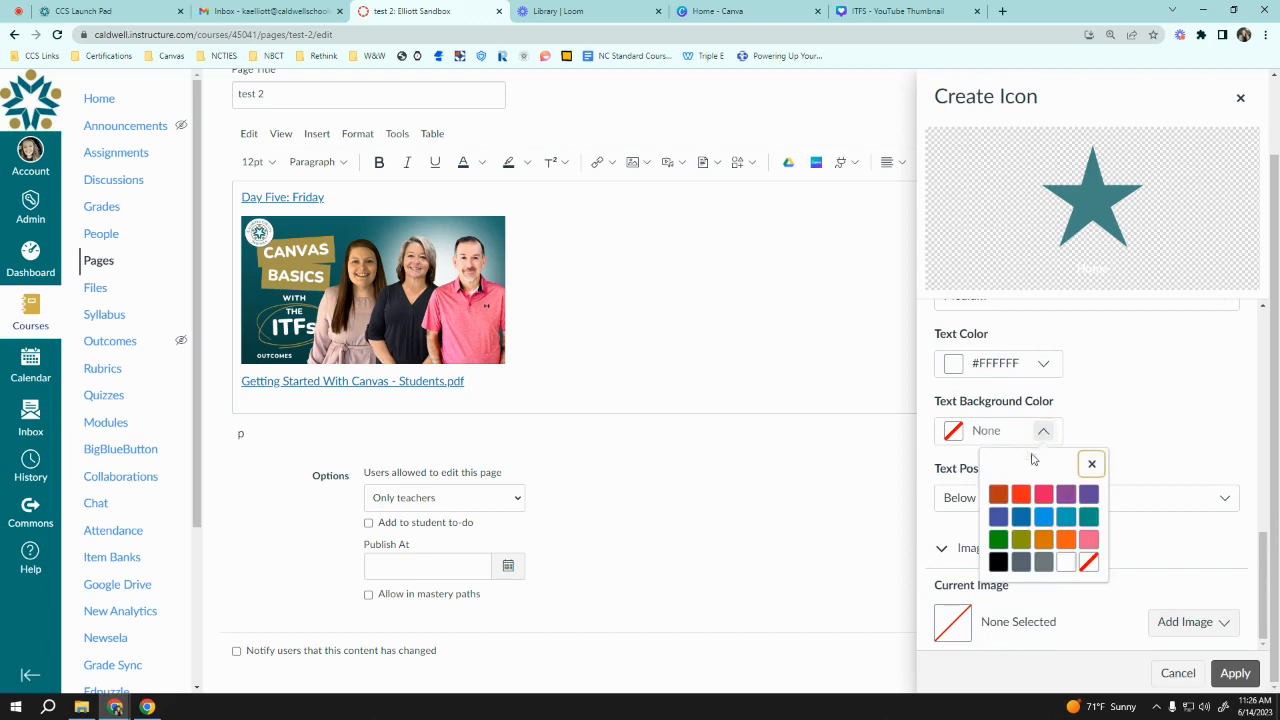
left_click(999, 567)
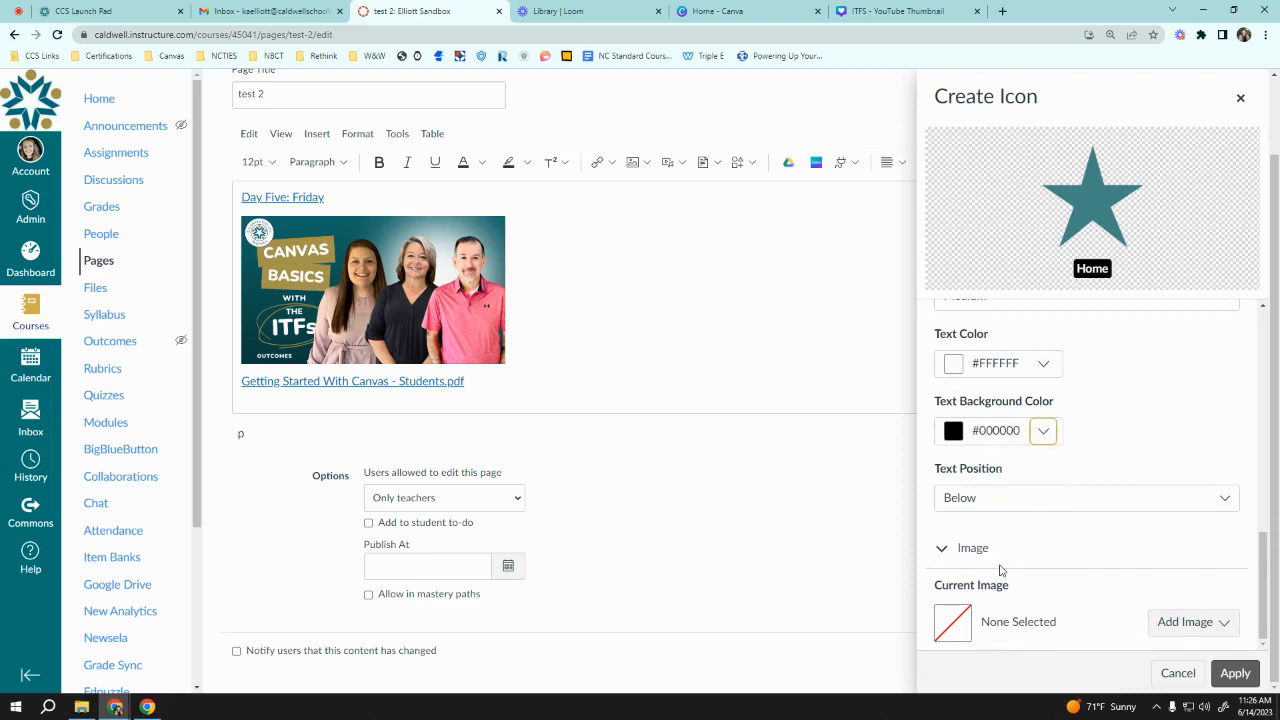
- Try the Middle, Bottom Third and Below text positions for the icon's Home label
left_click(1033, 499)
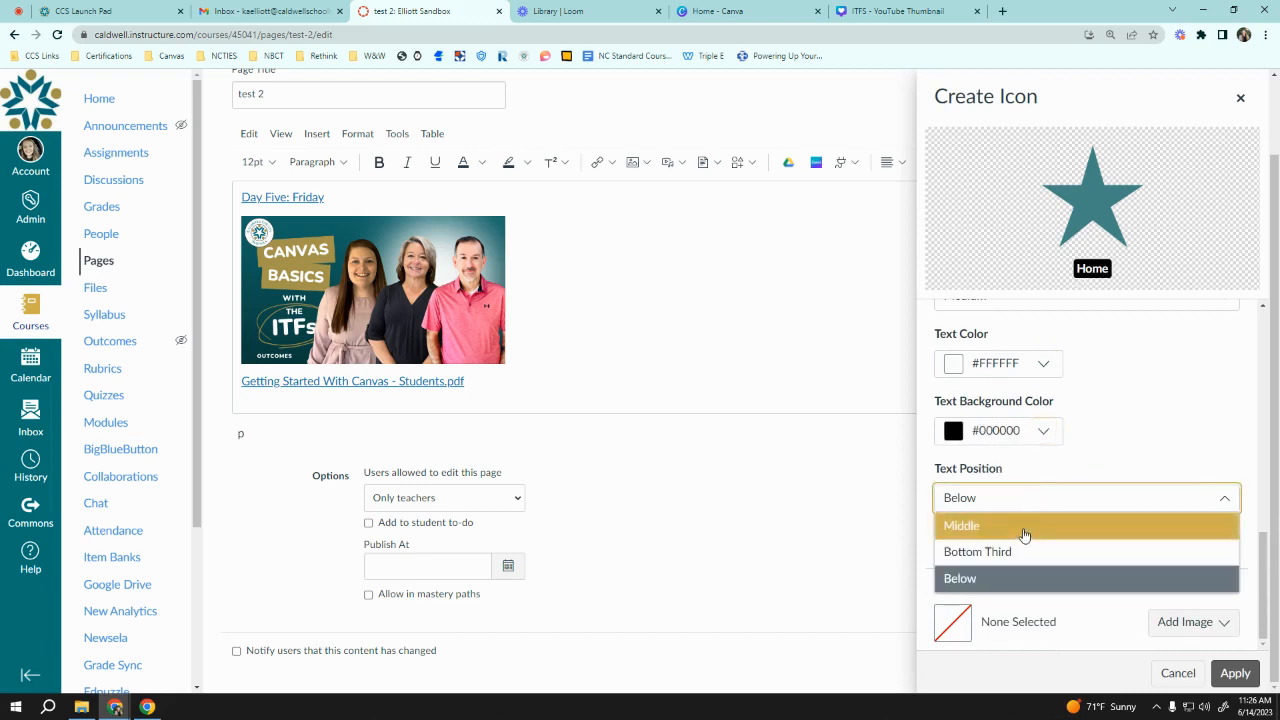
left_click(1024, 535)
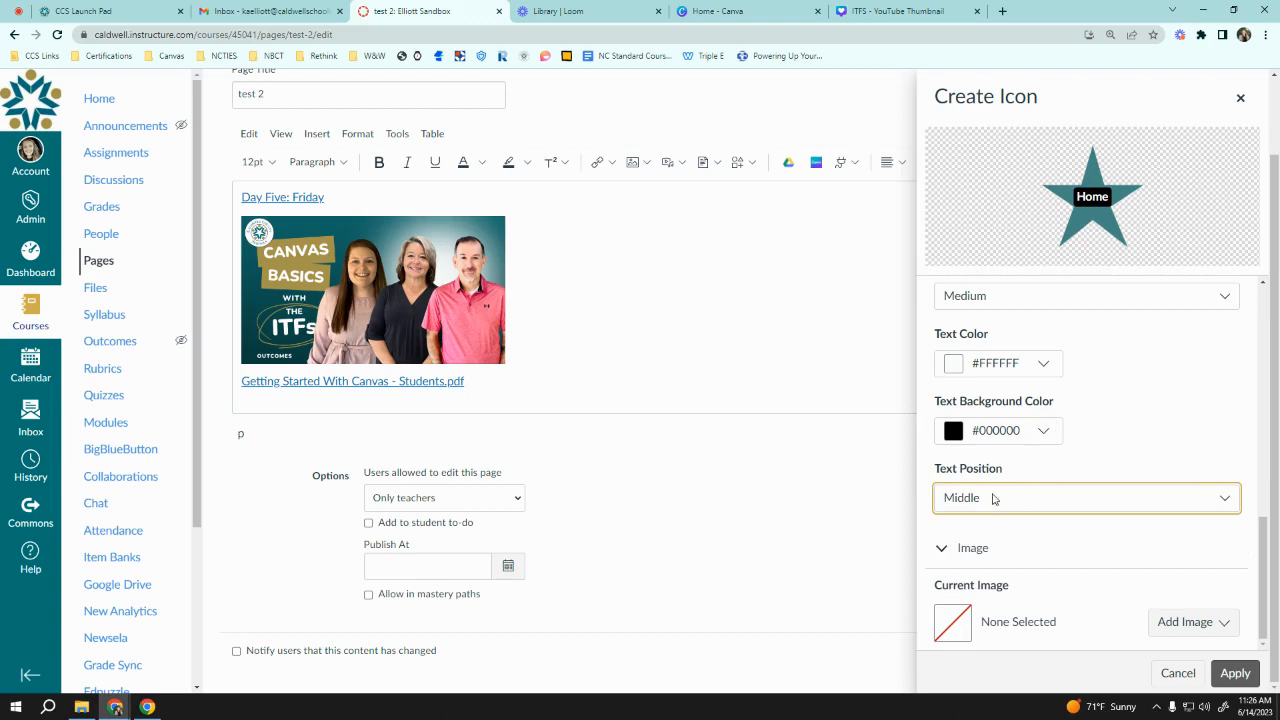
left_click(993, 498)
left_click(1005, 552)
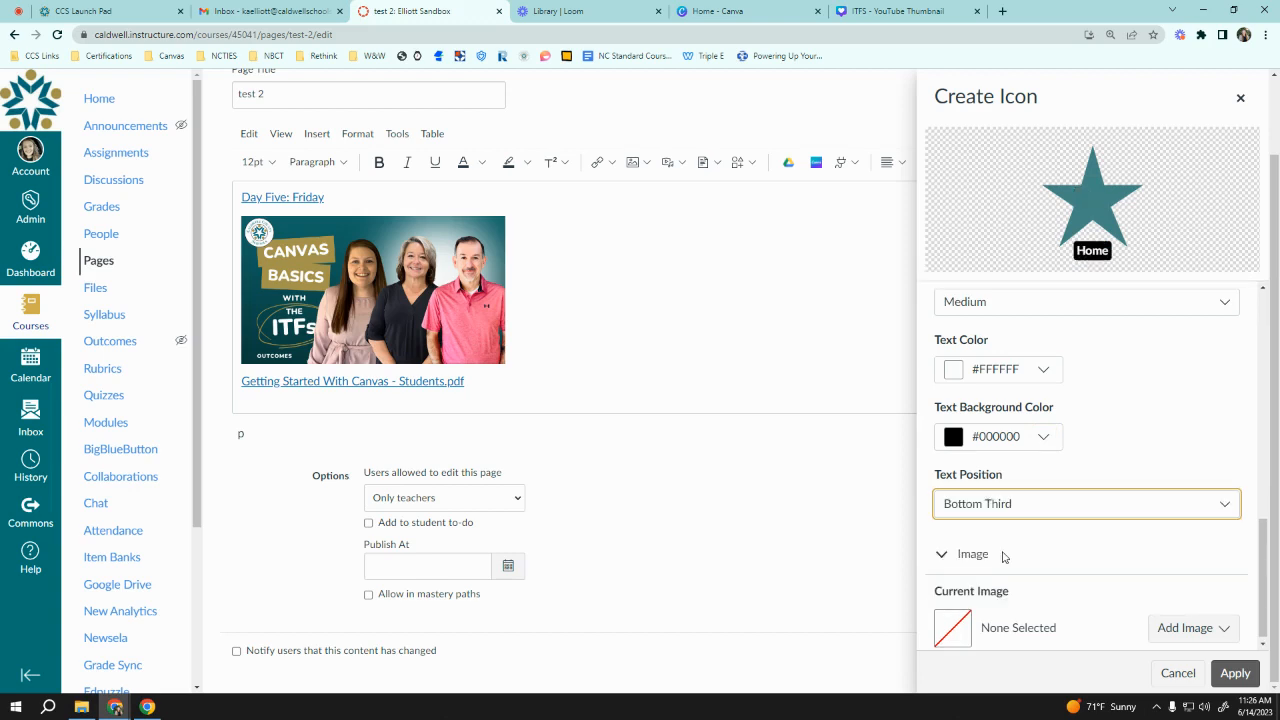
left_click(1002, 513)
left_click(1002, 596)
left_click(1003, 507)
left_click(996, 585)
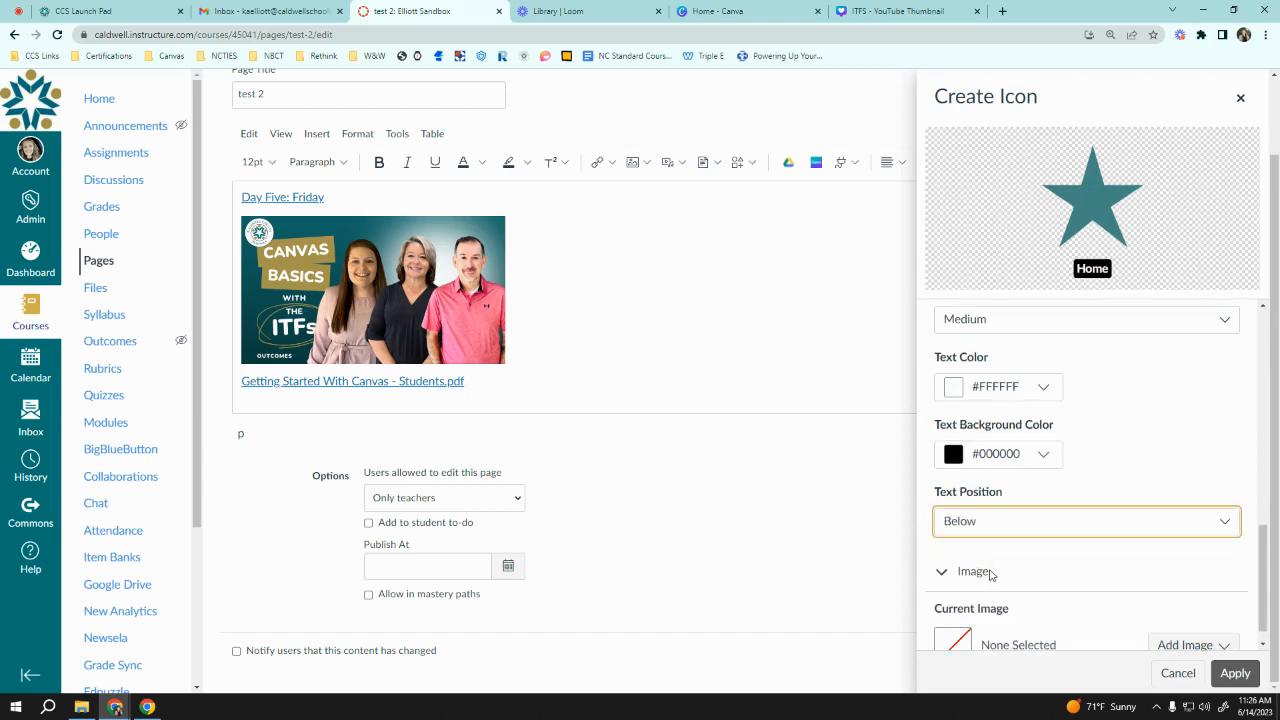
- Set the Home label's text position to Middle so it sits inside the star
scroll(1090, 538, "down", 1)
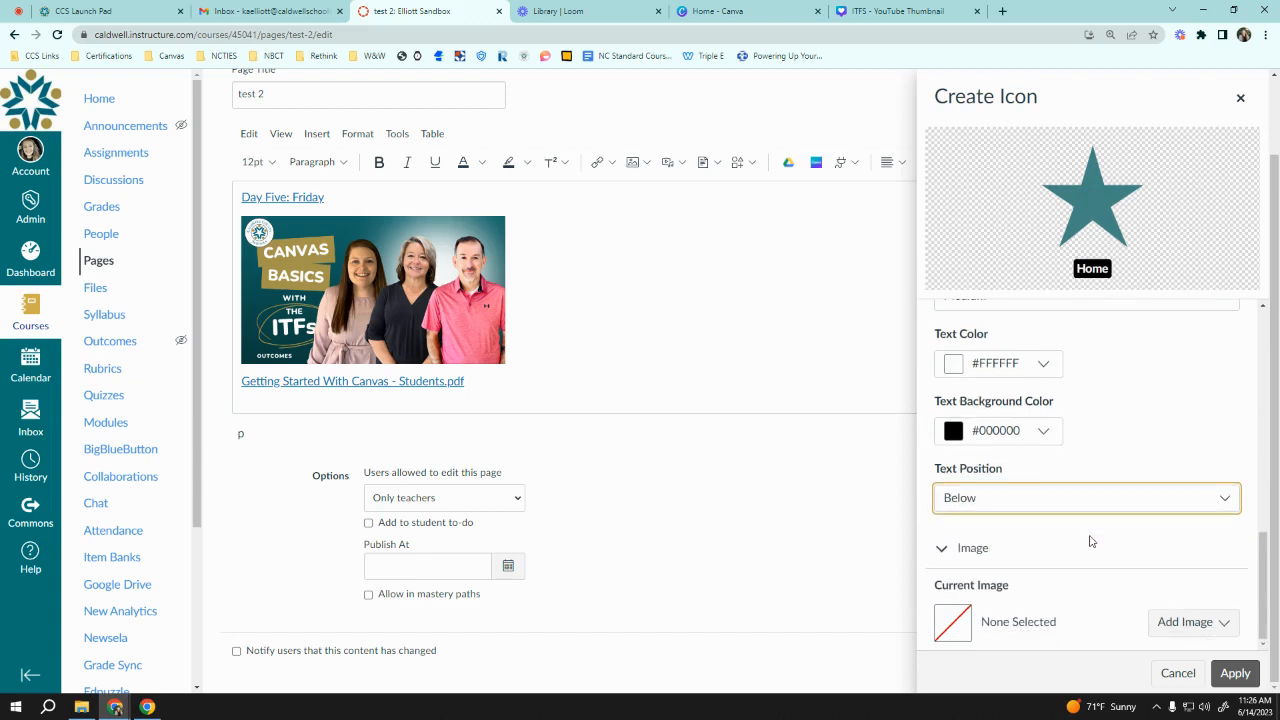
left_click(1024, 492)
left_click(1000, 530)
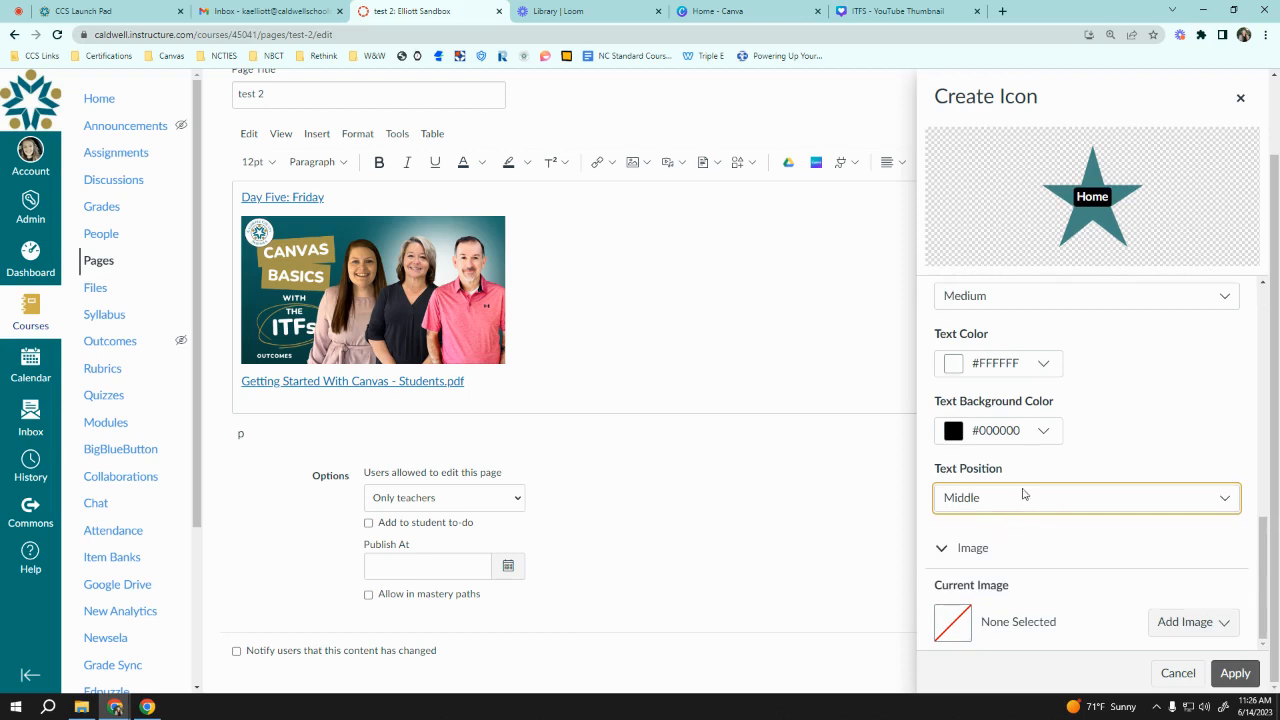
- Set the star icon's size to Large
scroll(1024, 492, "up", 3)
scroll(1024, 492, "up", 3)
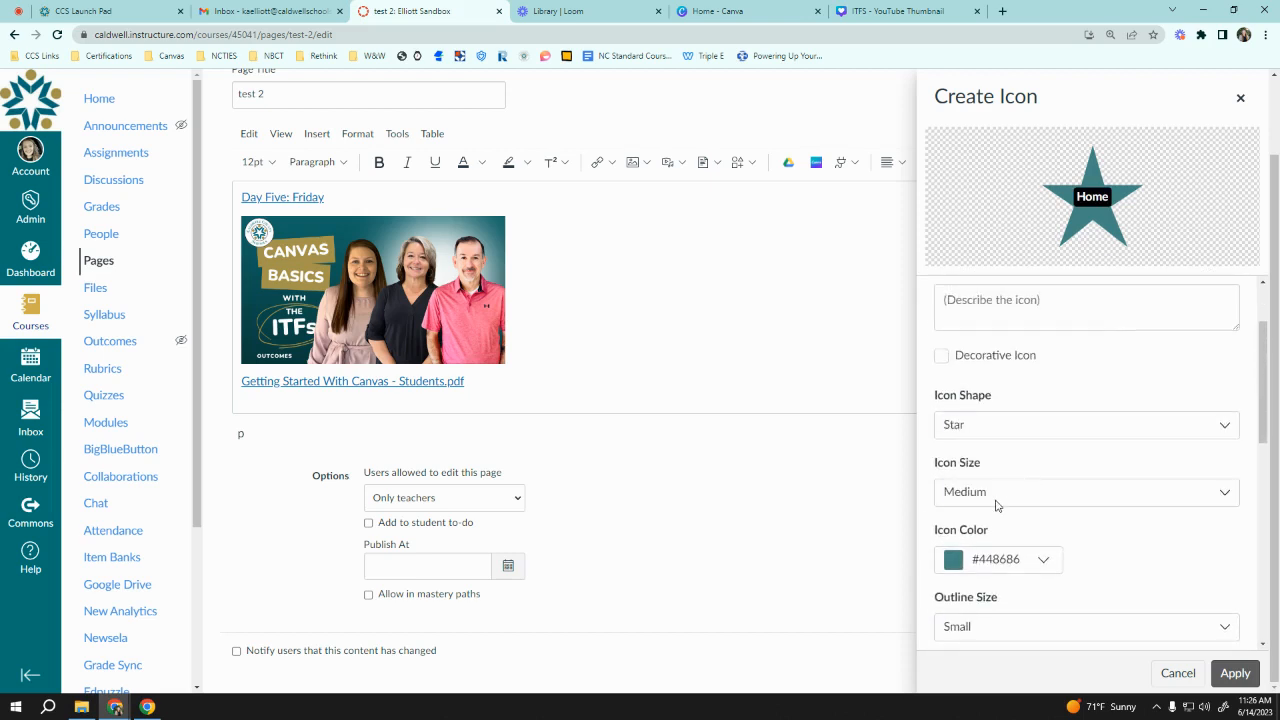
left_click(996, 505)
left_click(998, 596)
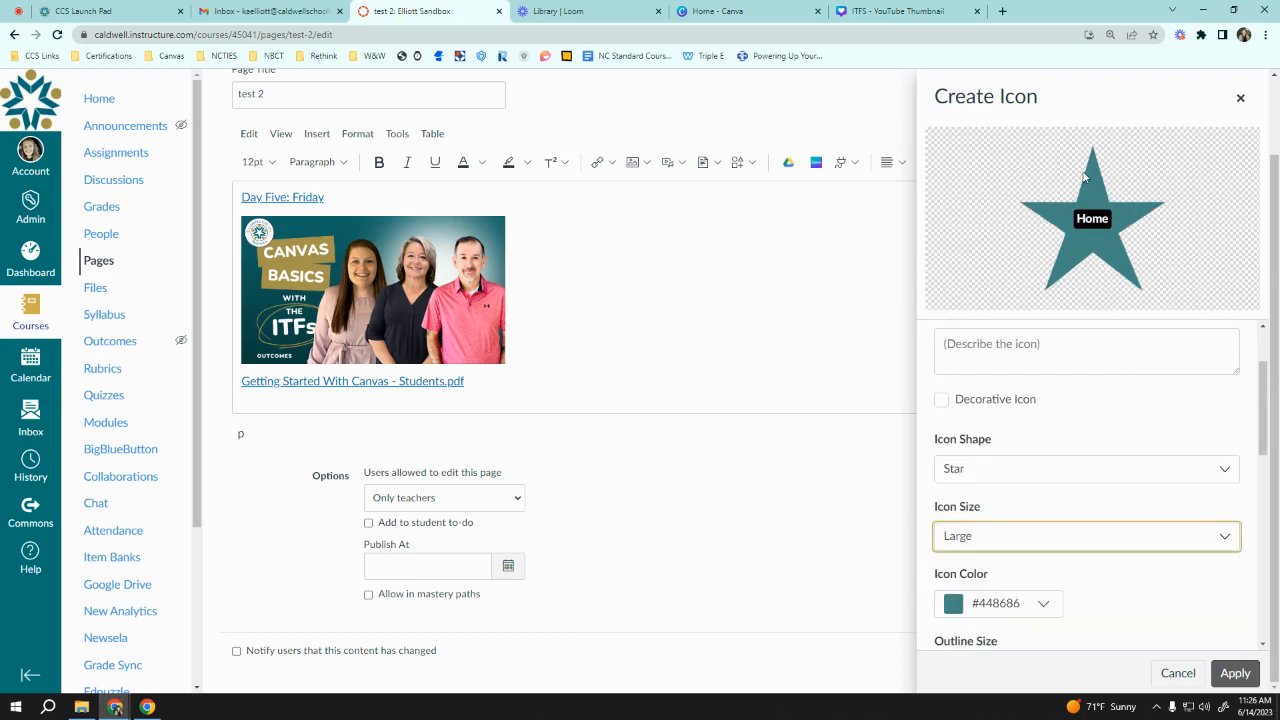
- Apply the finished icon to insert it into the page, and place the cursor beside it
scroll(1077, 417, "down", 12)
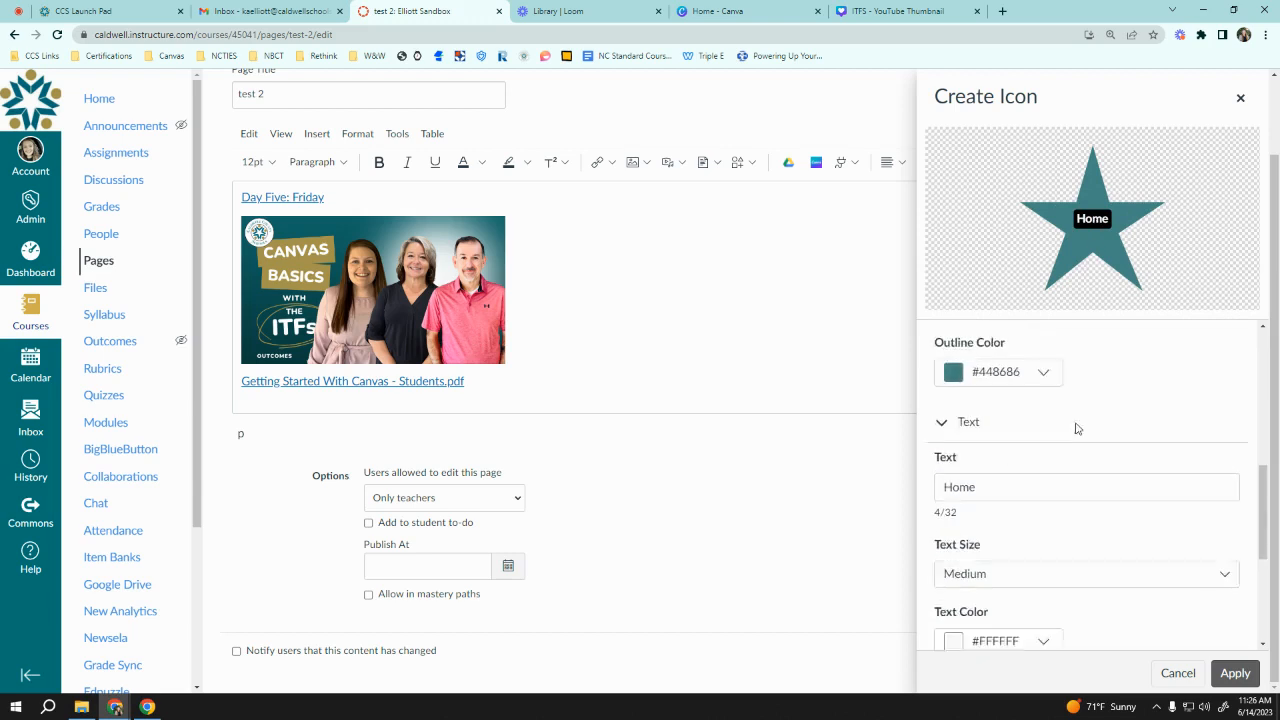
left_click(1221, 678)
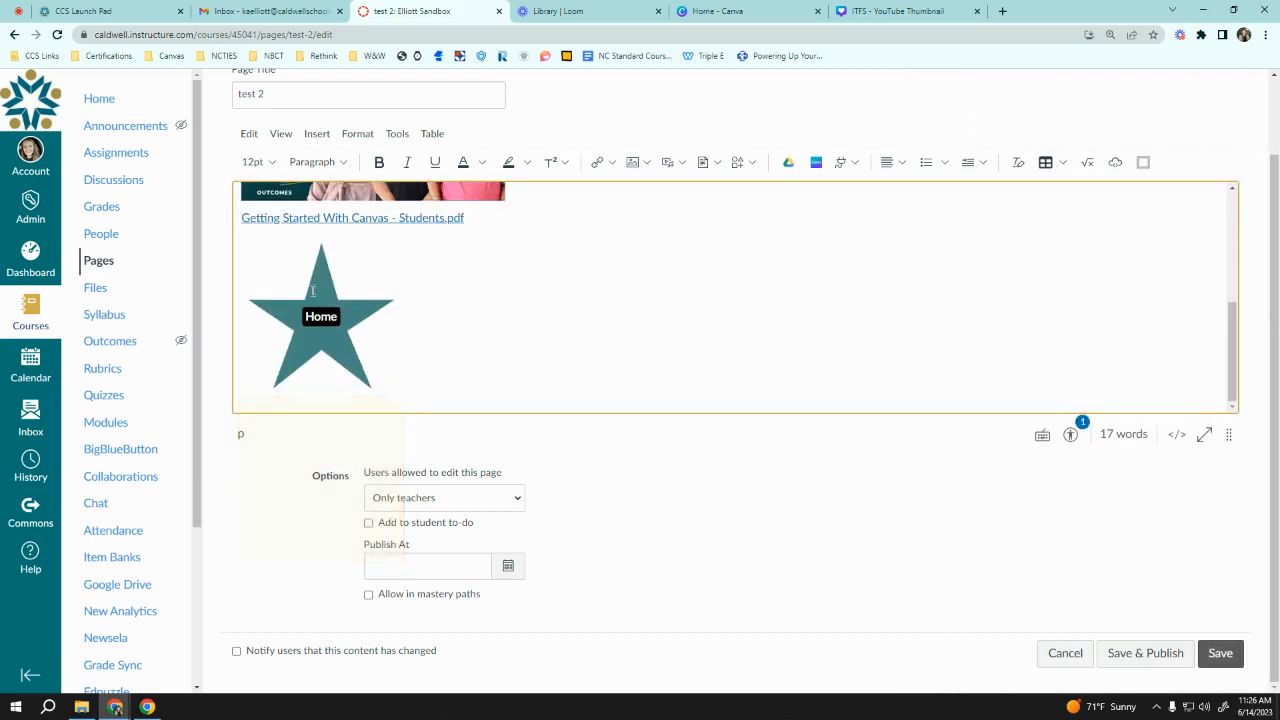
left_click(320, 335)
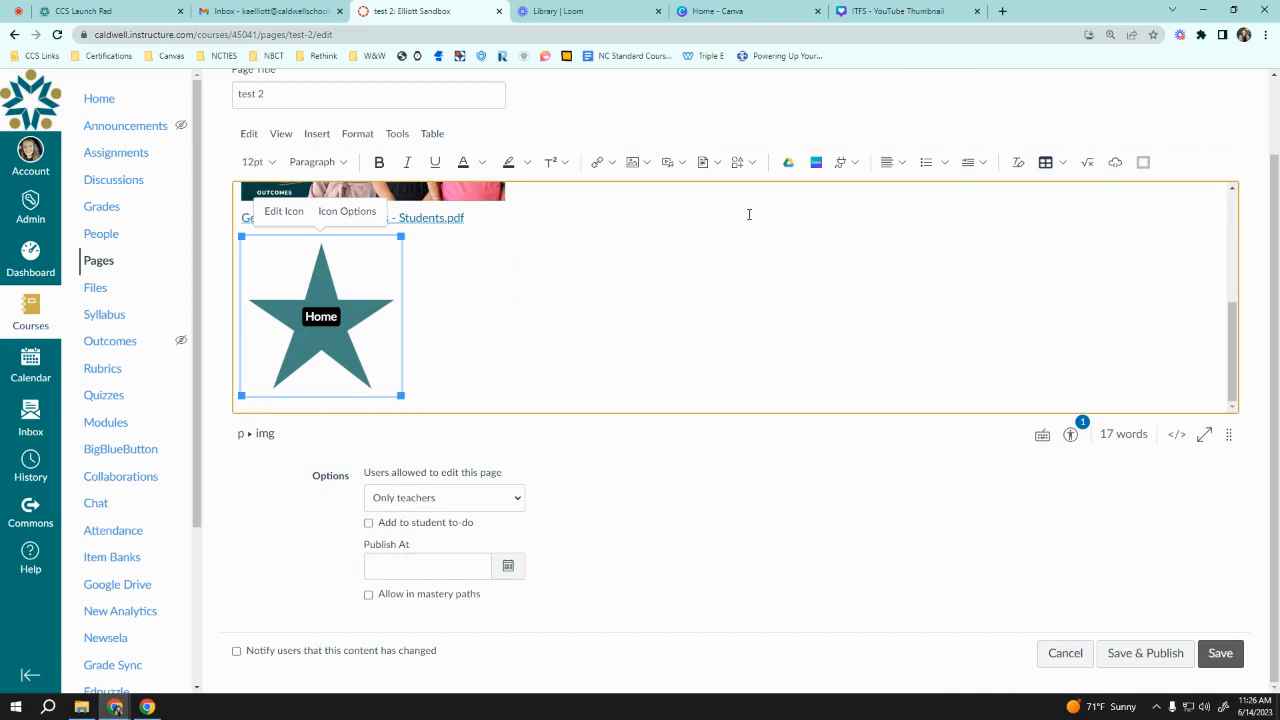
left_click(463, 334)
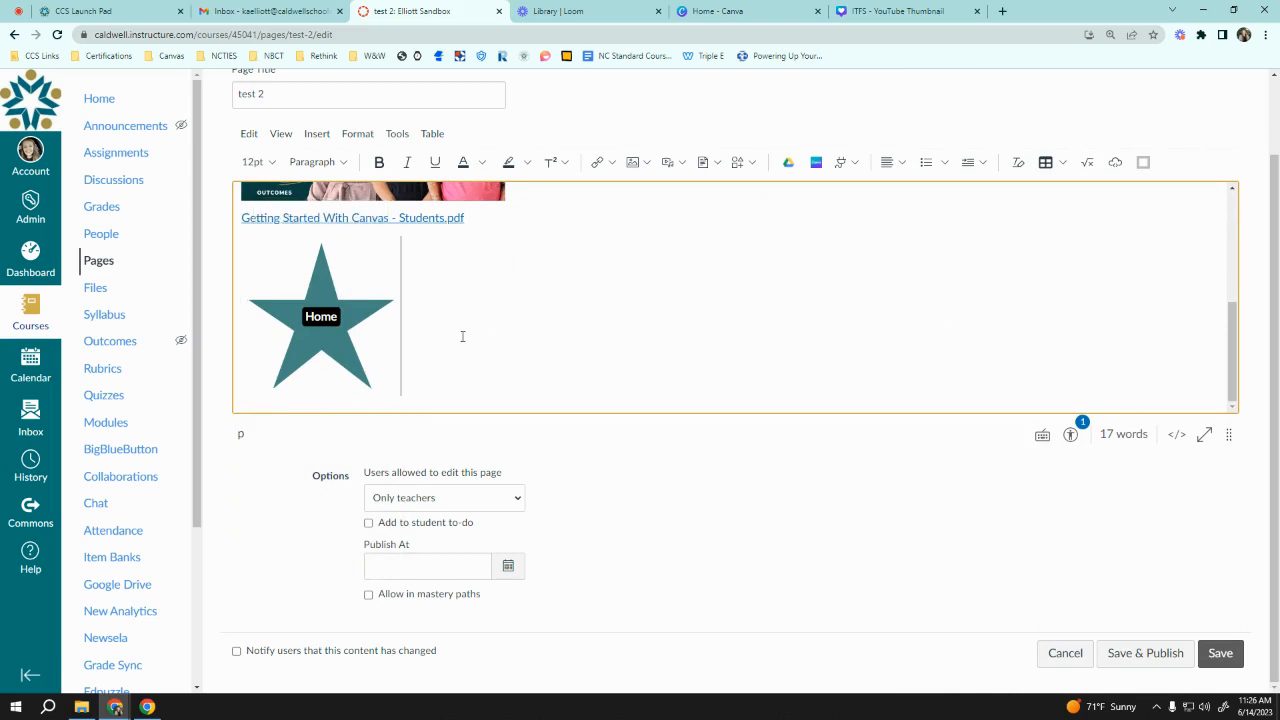
- View the Google Drive file selection dialog and close it without adding a file
left_click(787, 164)
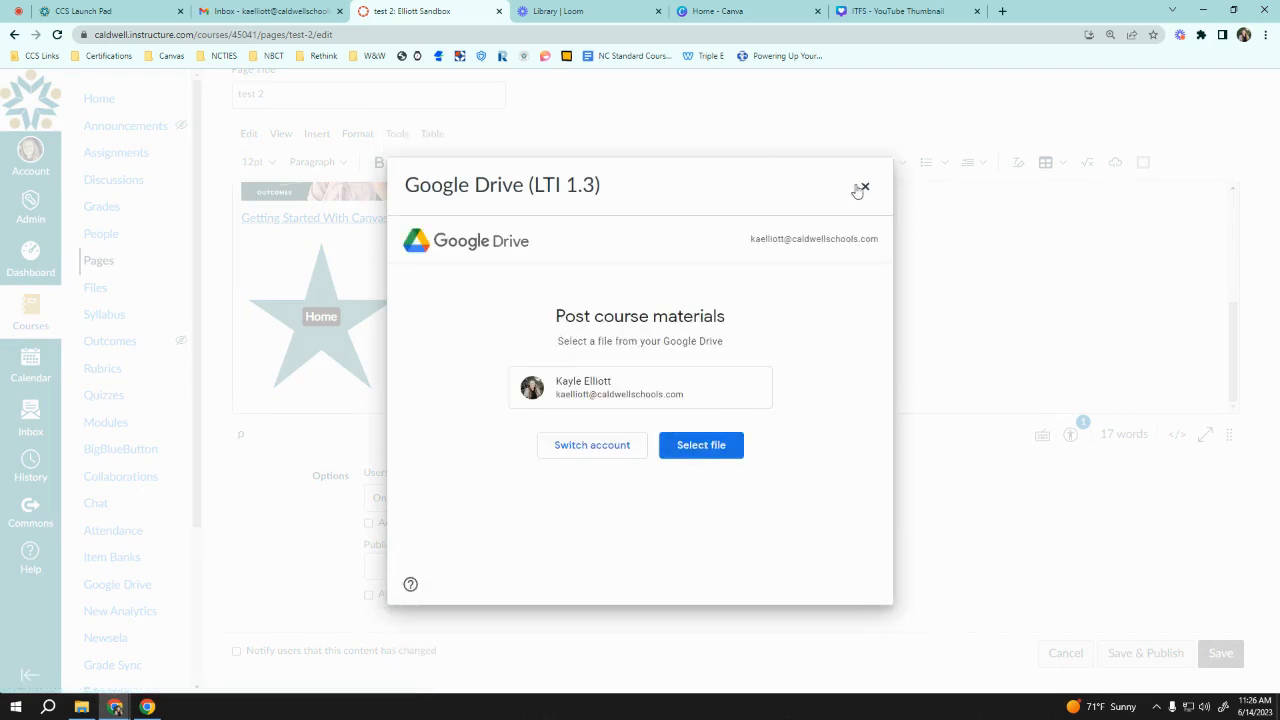
left_click(862, 188)
left_click(700, 121)
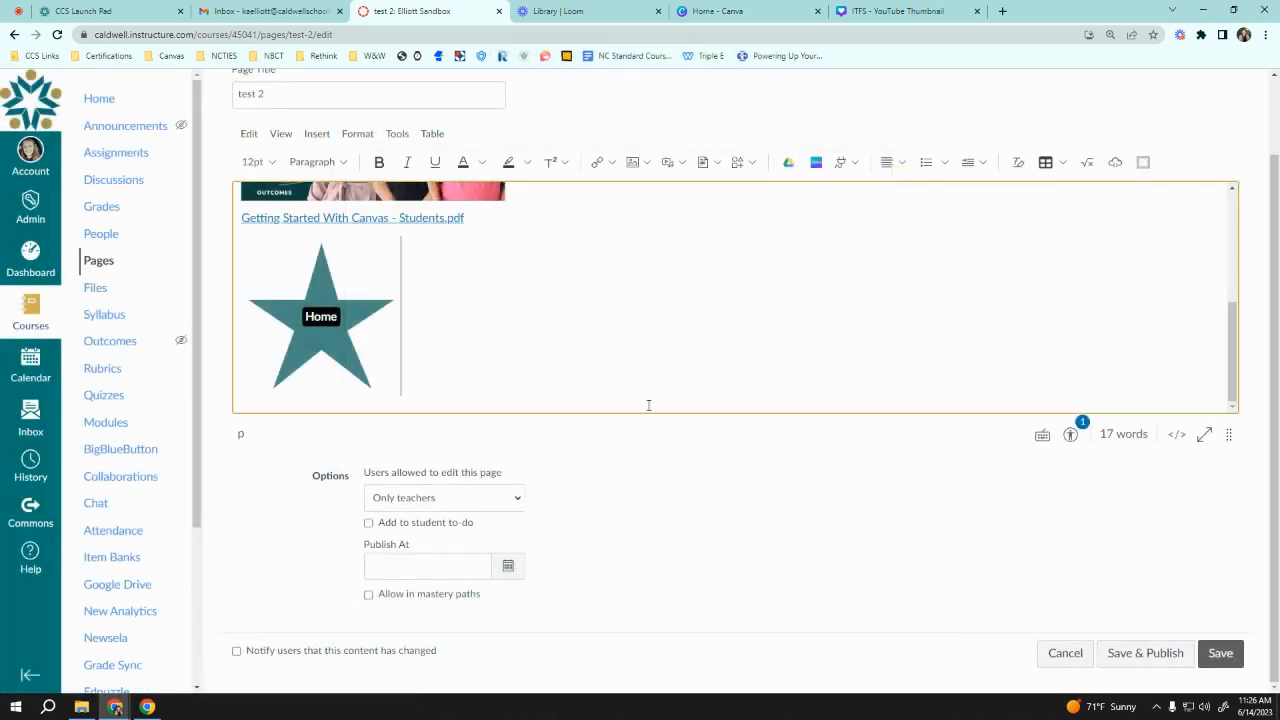
- View the Canva for Education designs available for embedding and close the dialog without choosing one
left_click(815, 163)
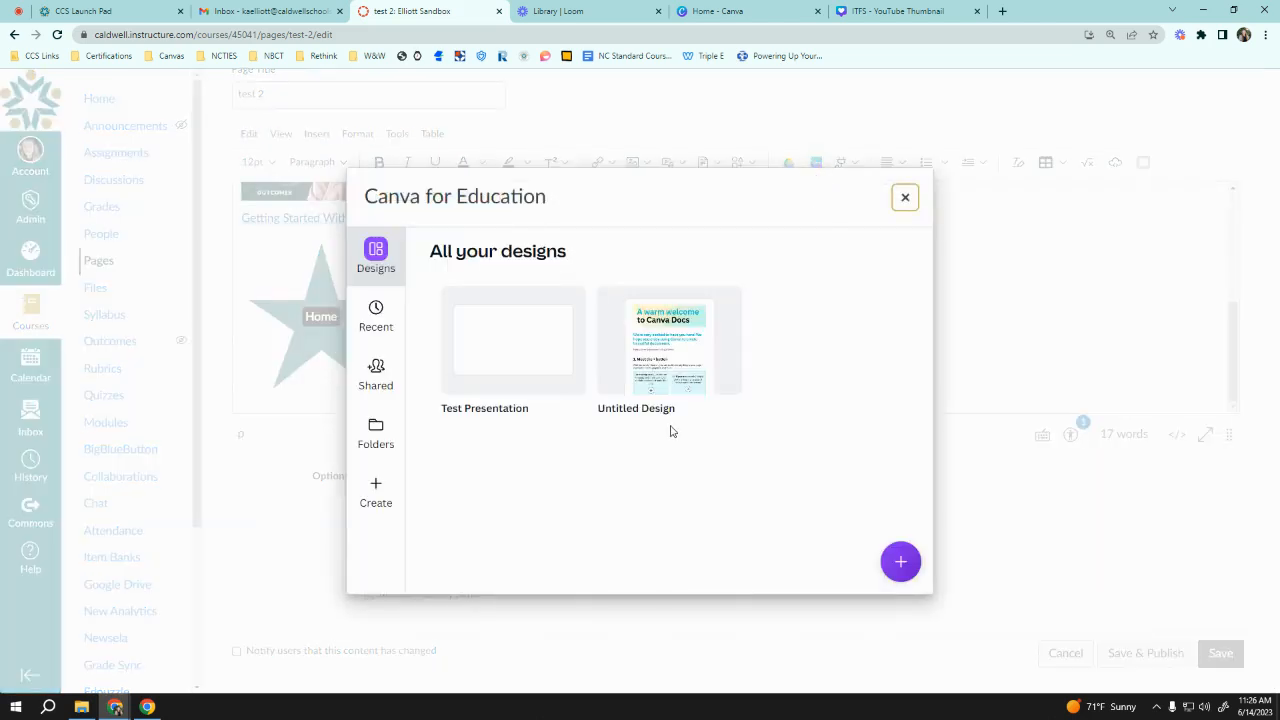
left_click(904, 198)
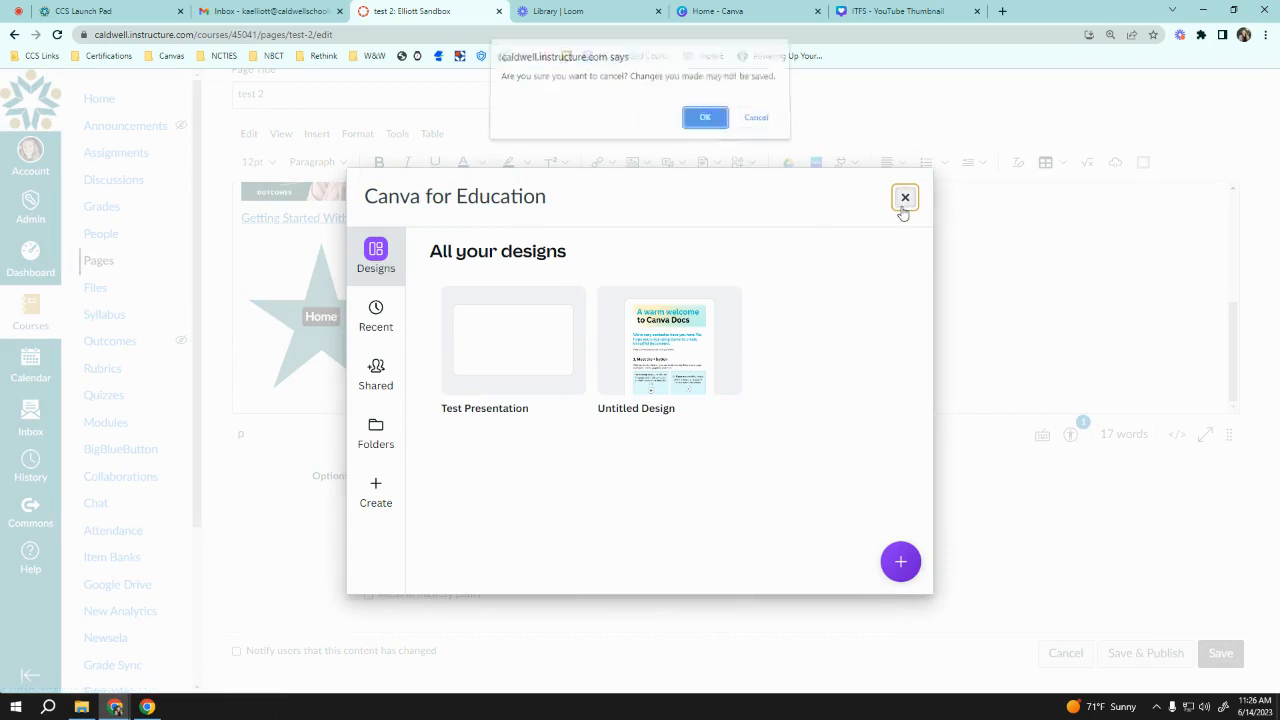
left_click(704, 123)
- Examine the full list of external apps that can be used to add content to the page
left_click(843, 163)
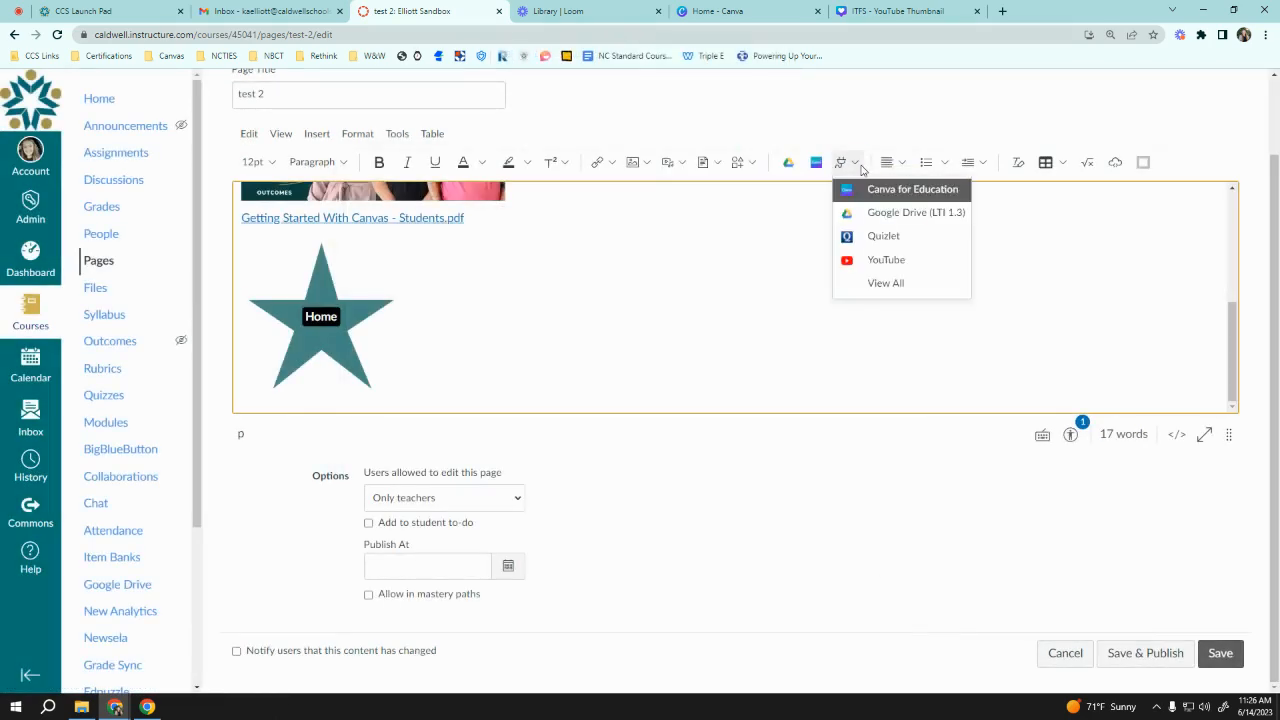
left_click(882, 285)
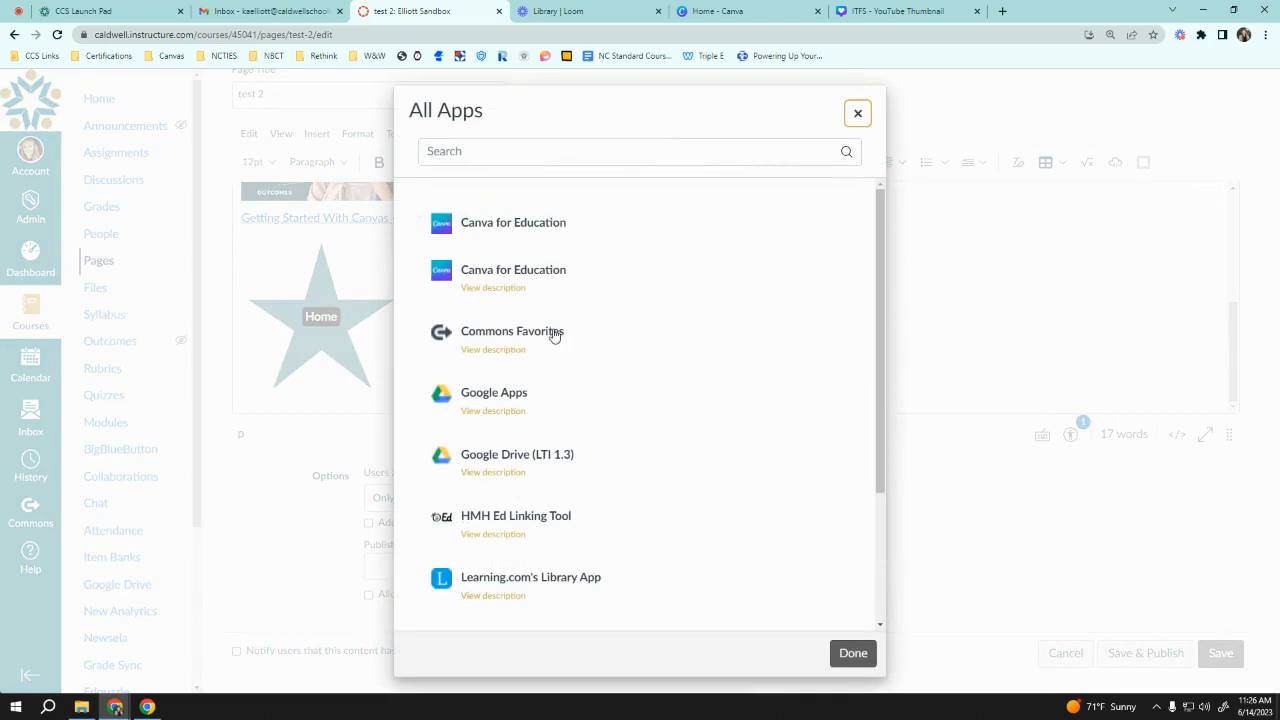
scroll(555, 396, "down", 3)
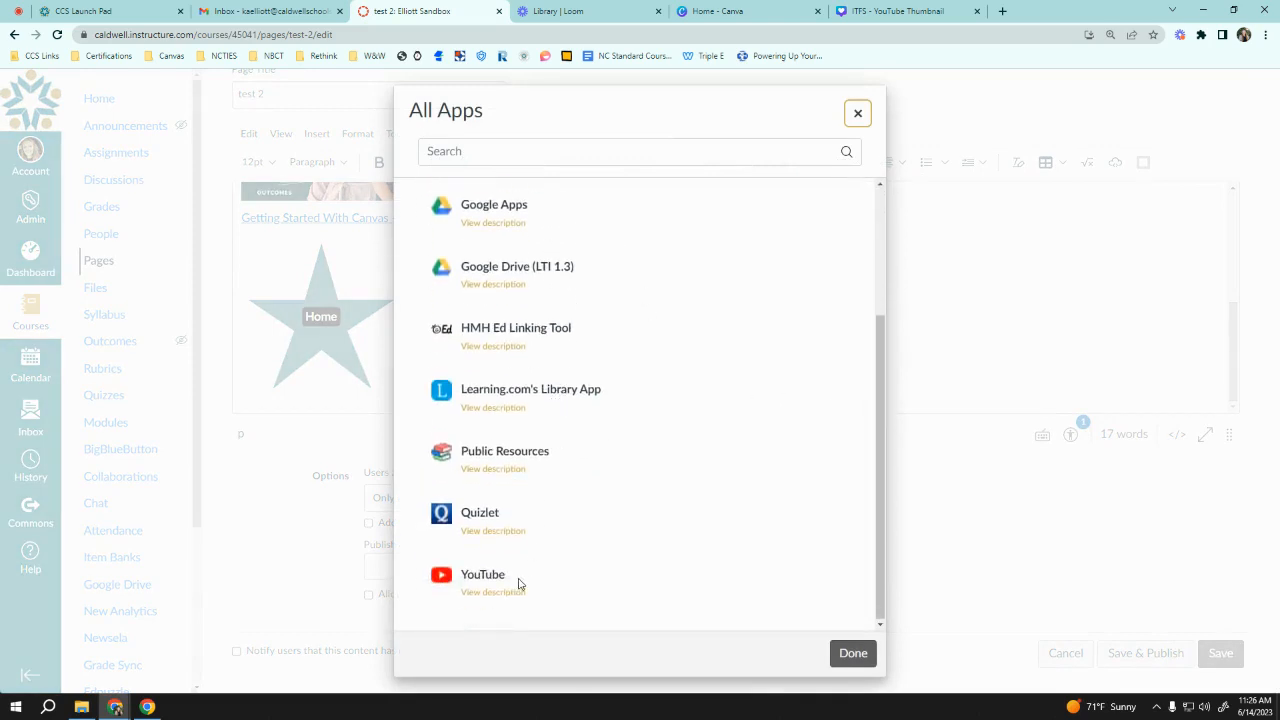
scroll(537, 380, "up", 3)
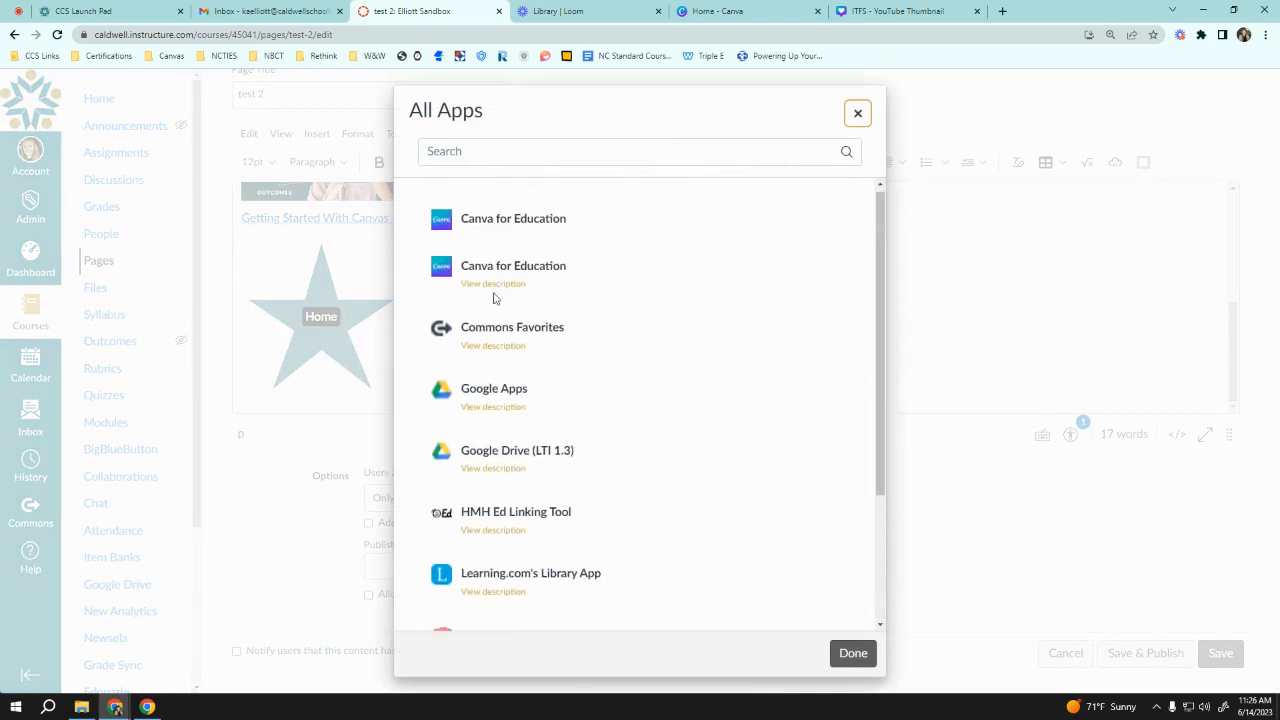
scroll(560, 307, "down", 3)
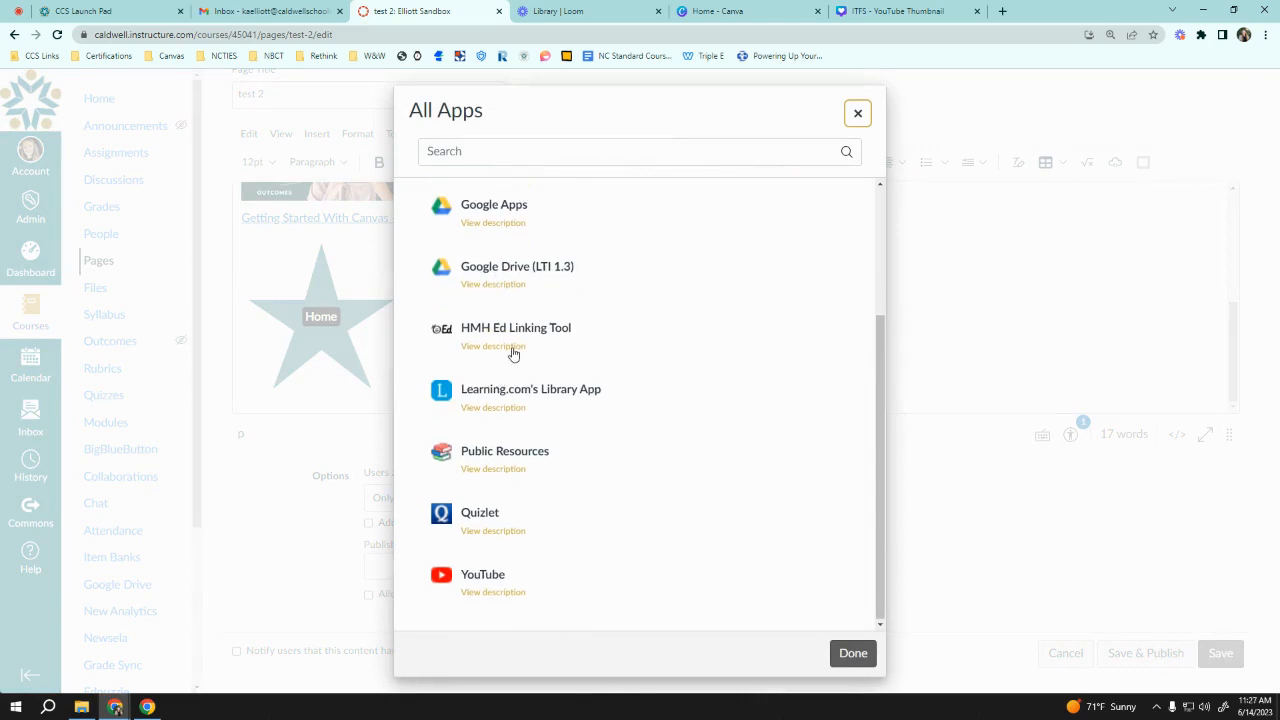
- Close the app list and view the alignment, list, indent and table options without applying any
left_click(861, 120)
left_click(906, 166)
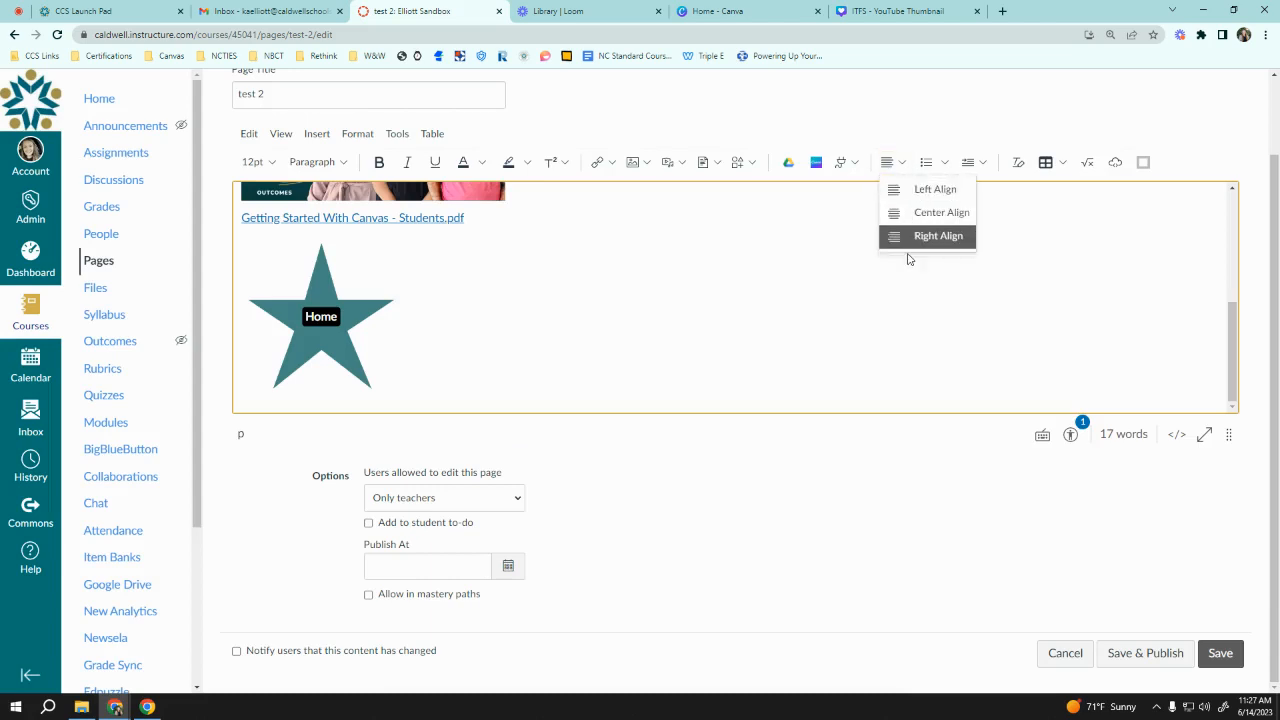
left_click(940, 162)
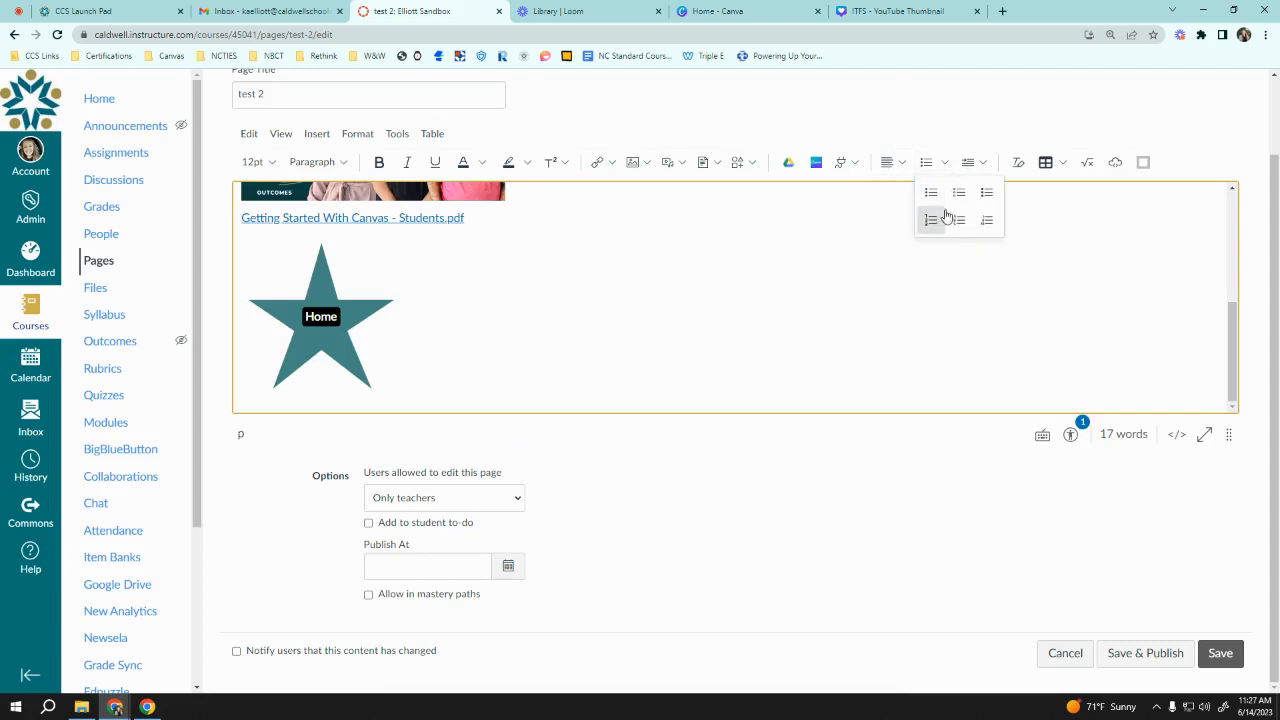
left_click(982, 163)
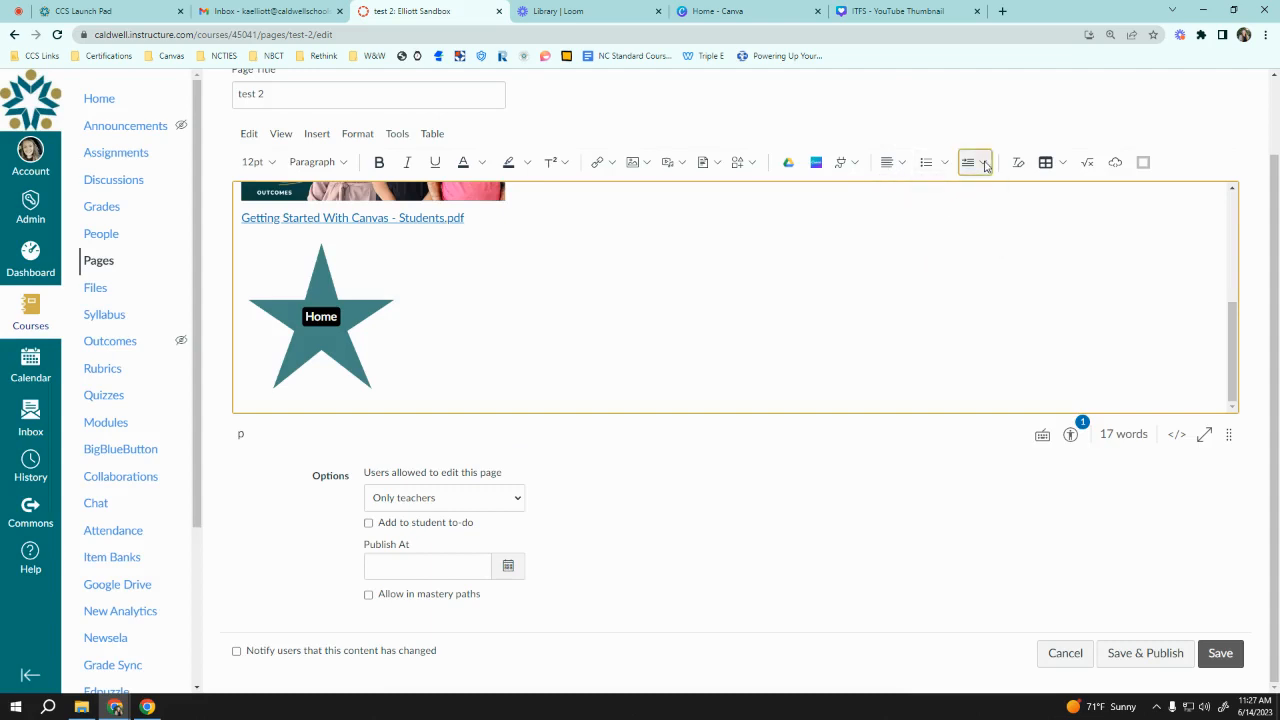
left_click(1026, 271)
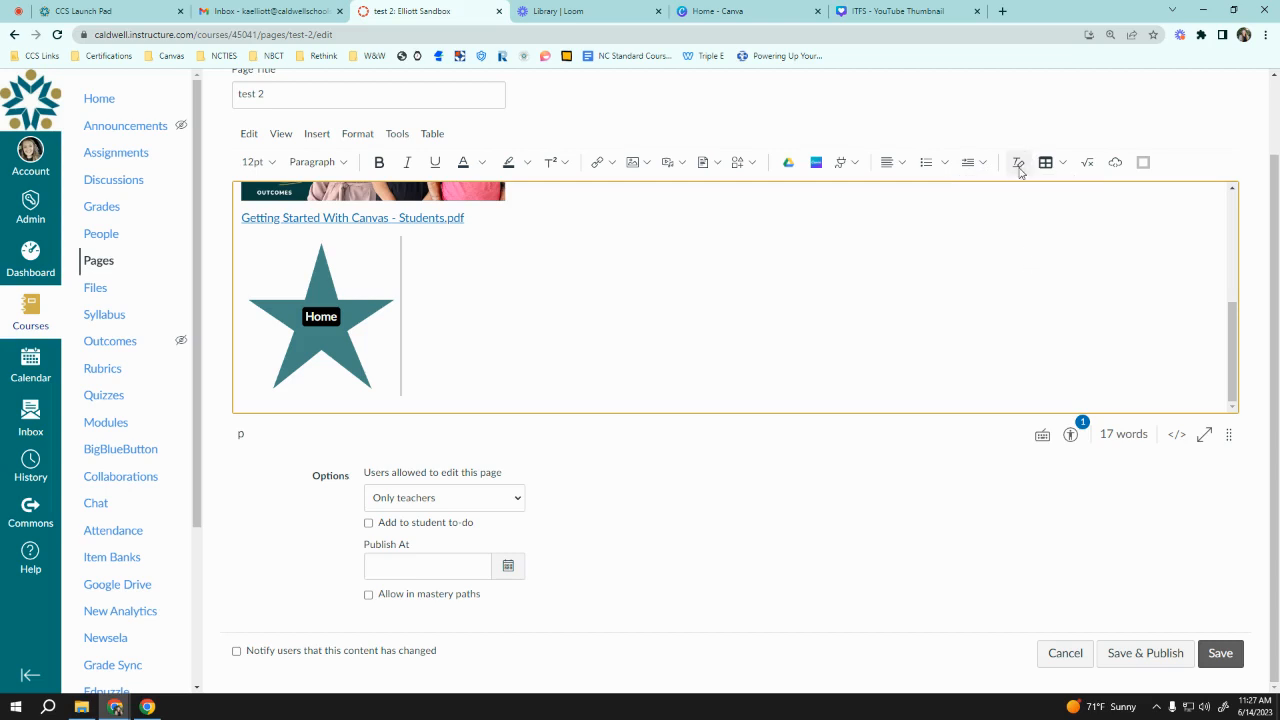
left_click(1045, 164)
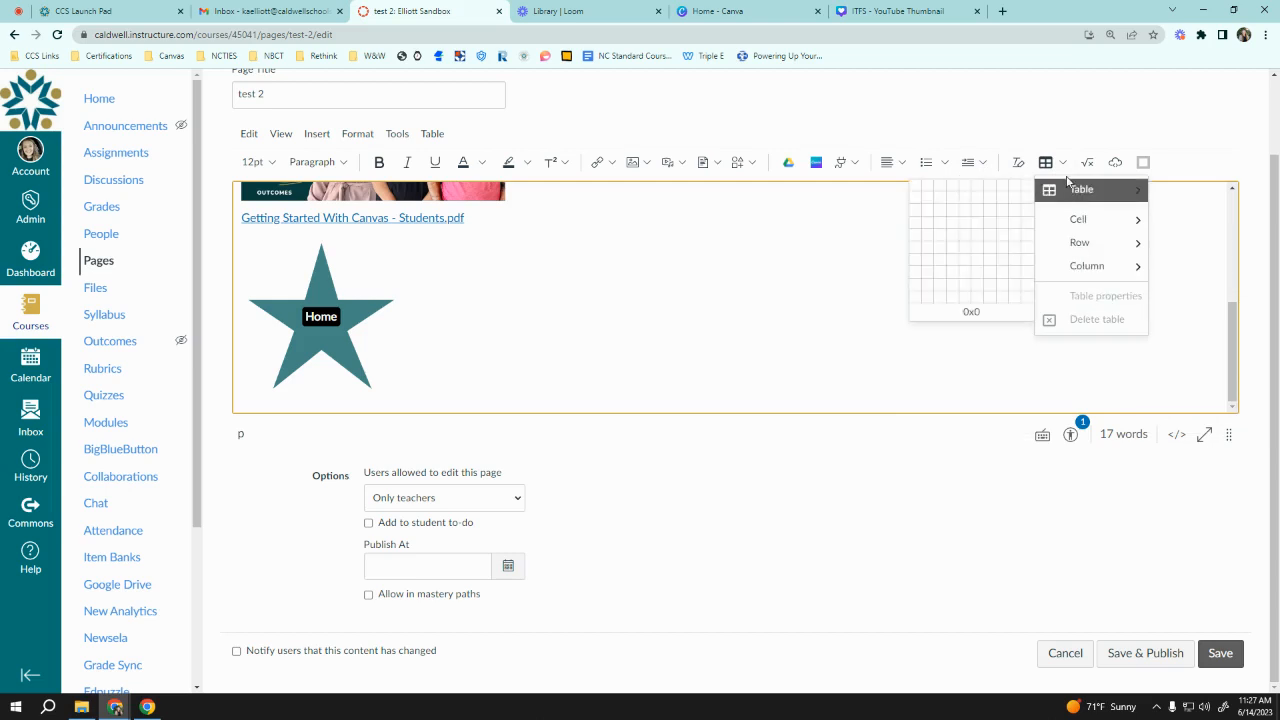
left_click(1063, 165)
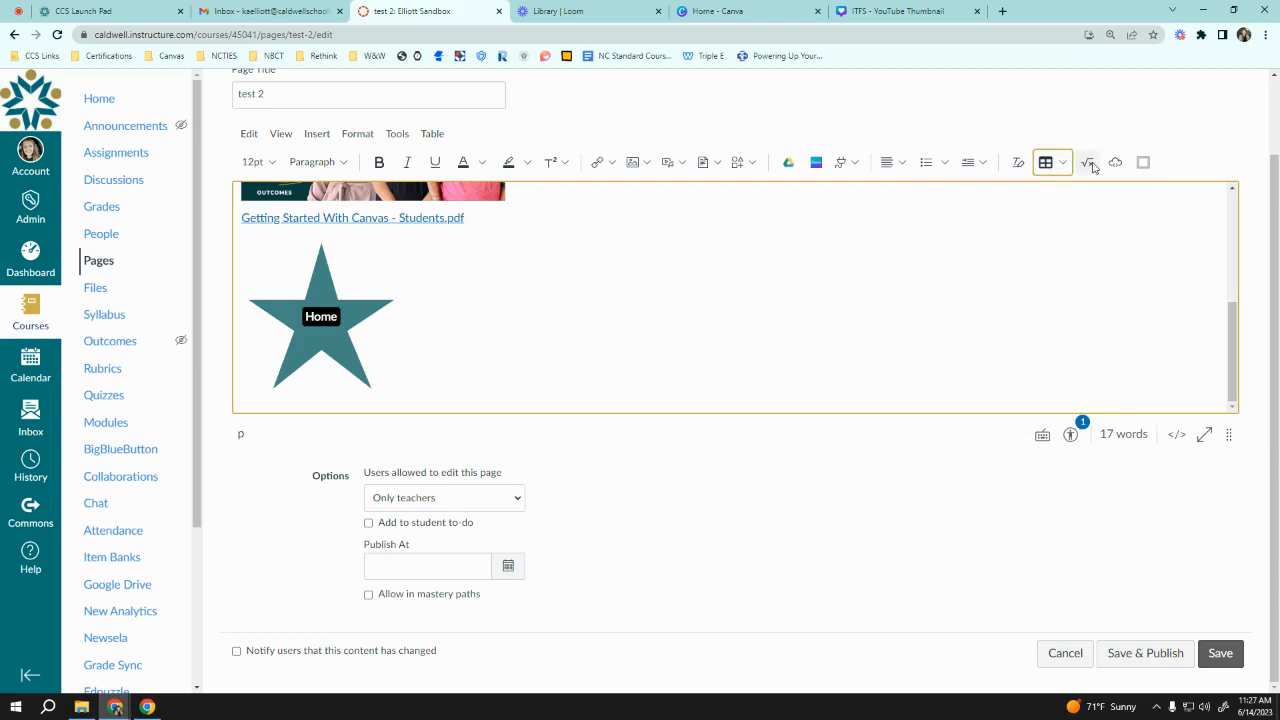
- Look through the Equation Editor's Basic, Operators, Relationships, Arrows, Delimiters and Misc symbols and close it without entering an equation
left_click(1089, 164)
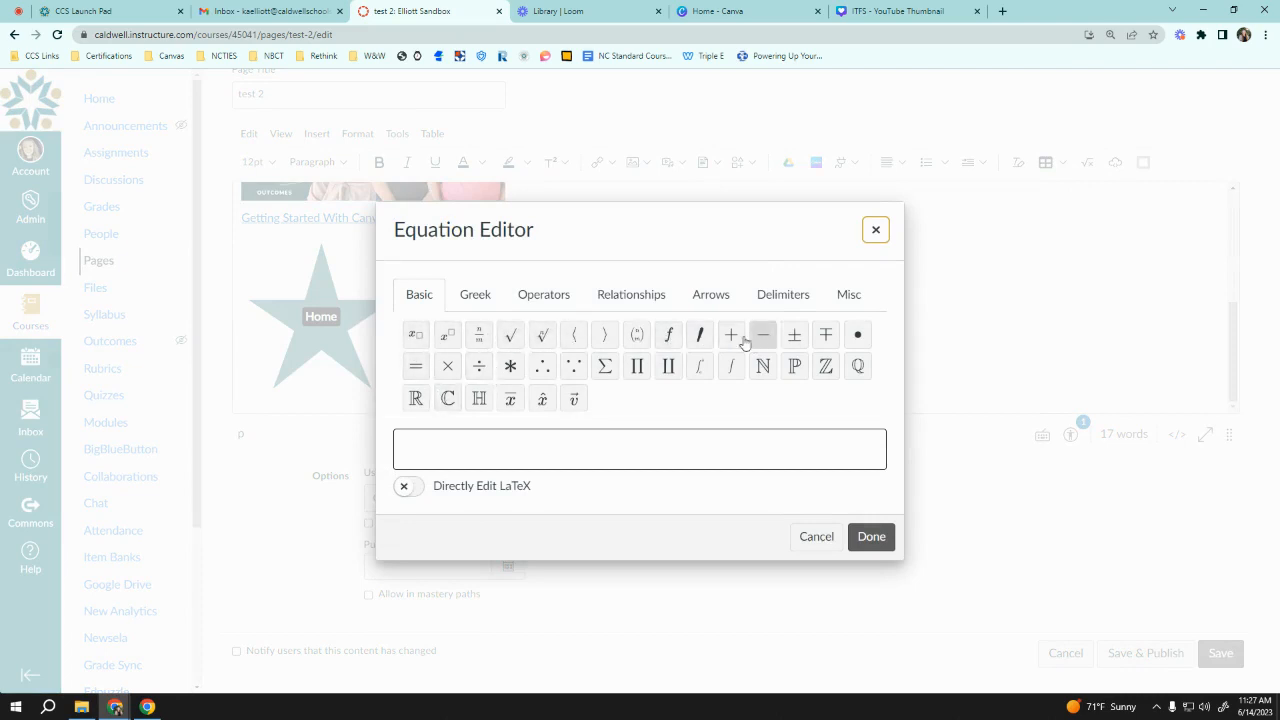
left_click(555, 296)
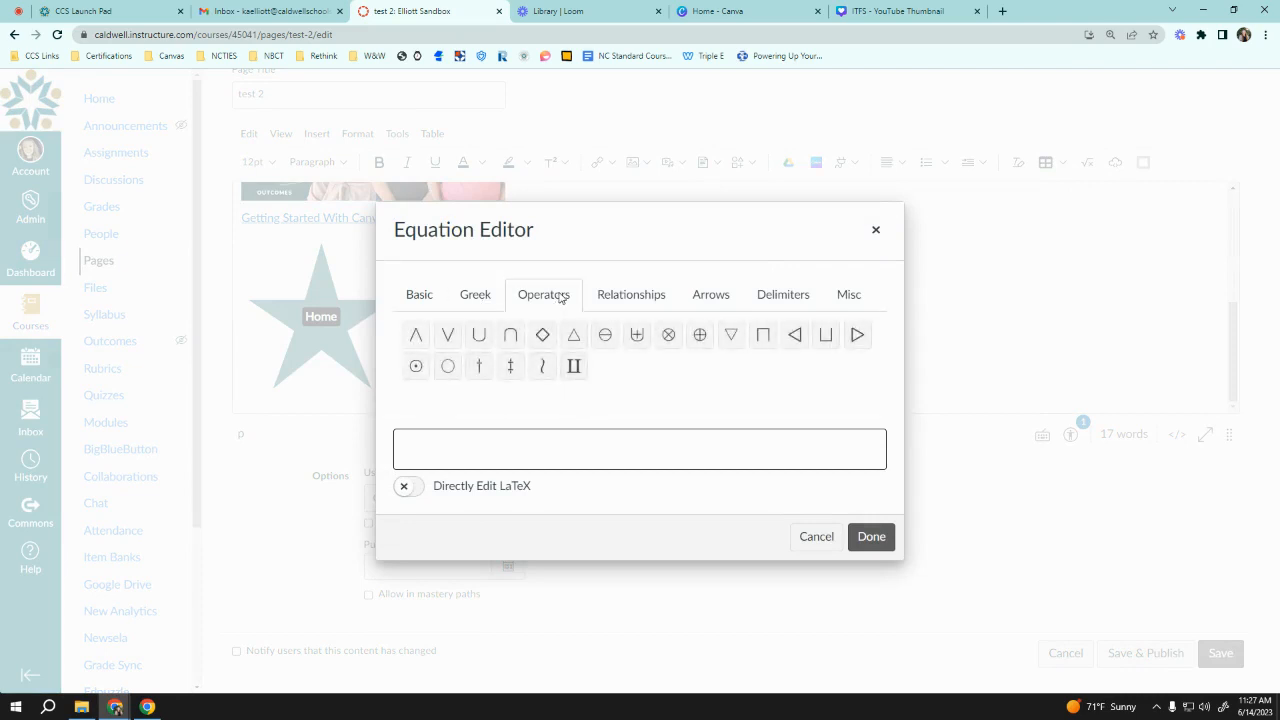
left_click(621, 300)
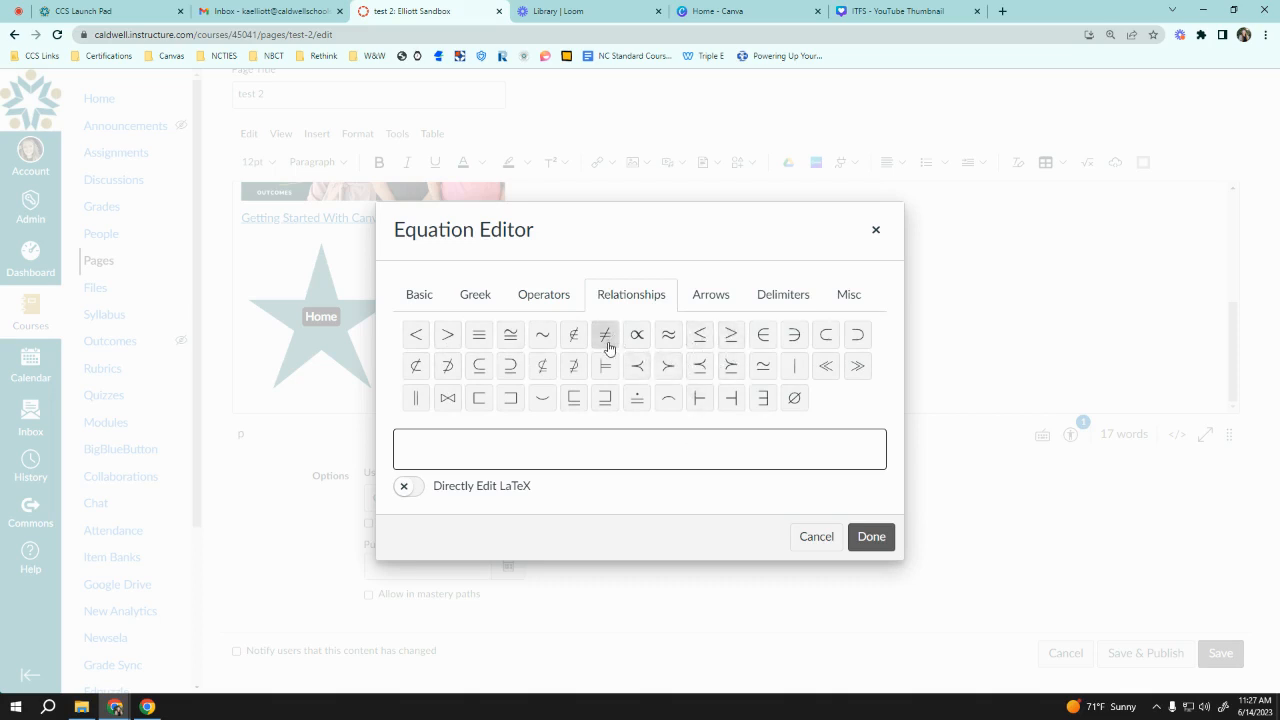
left_click(709, 296)
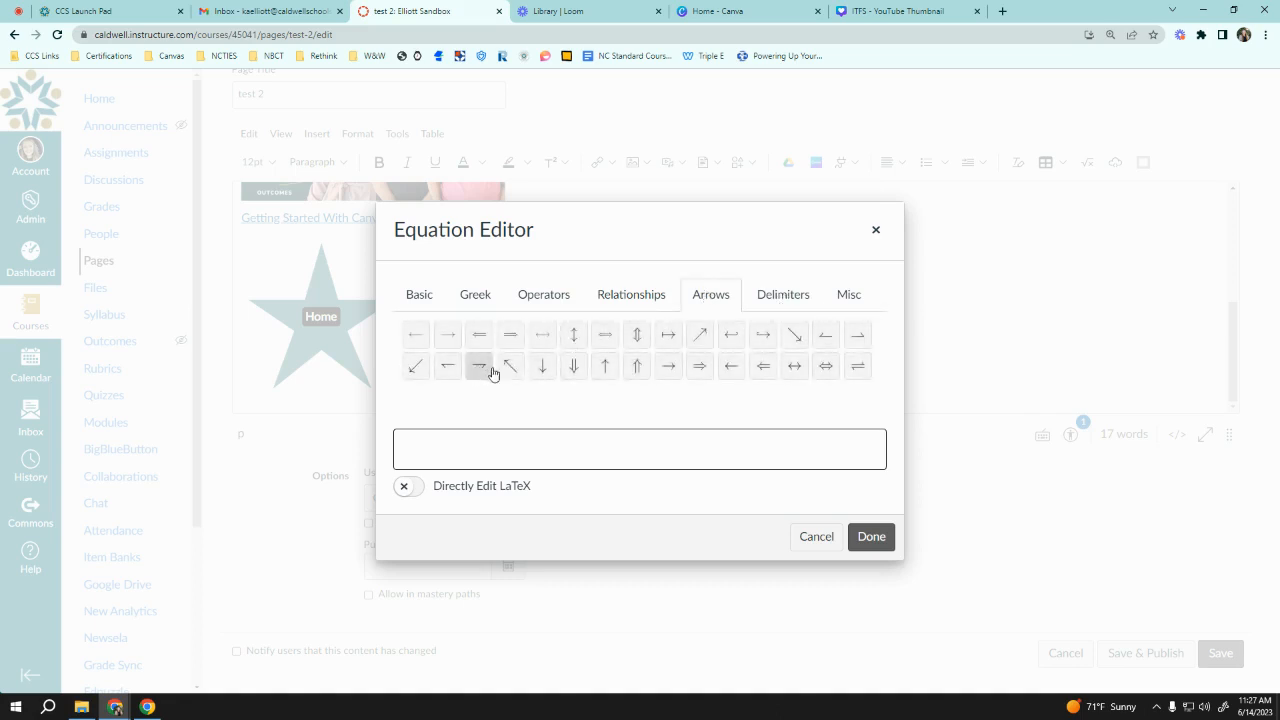
left_click(796, 306)
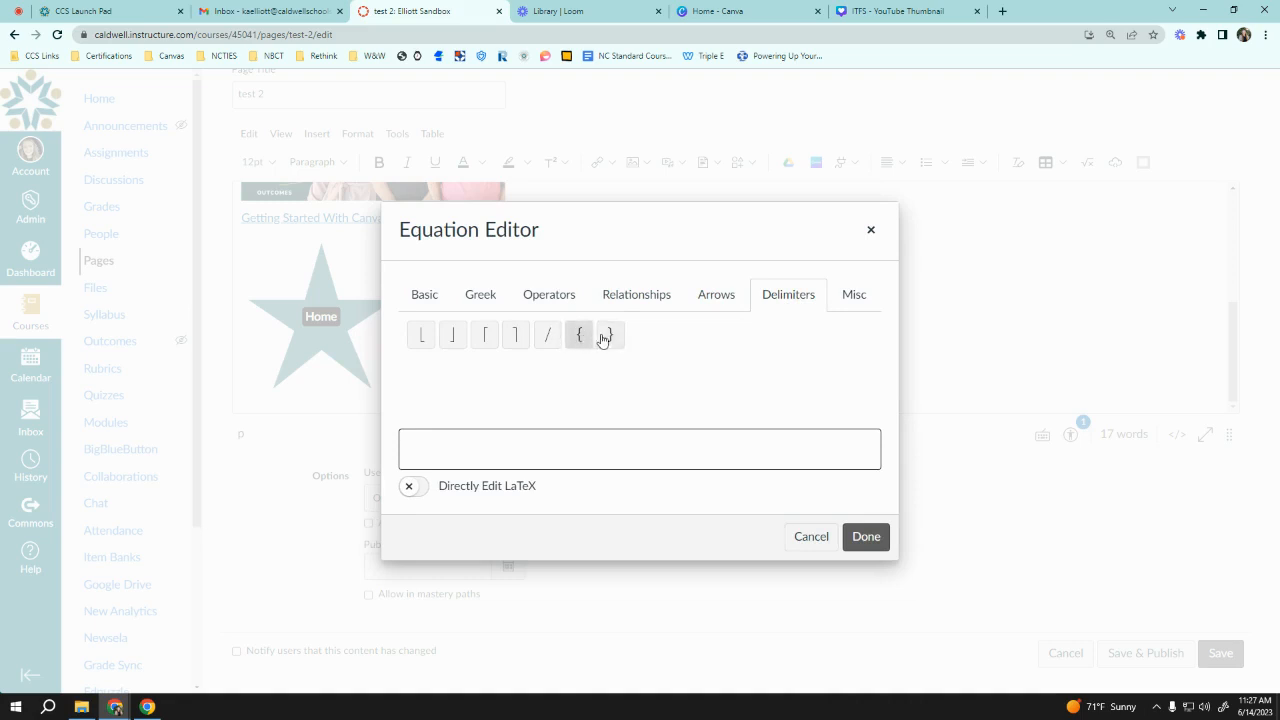
left_click(833, 298)
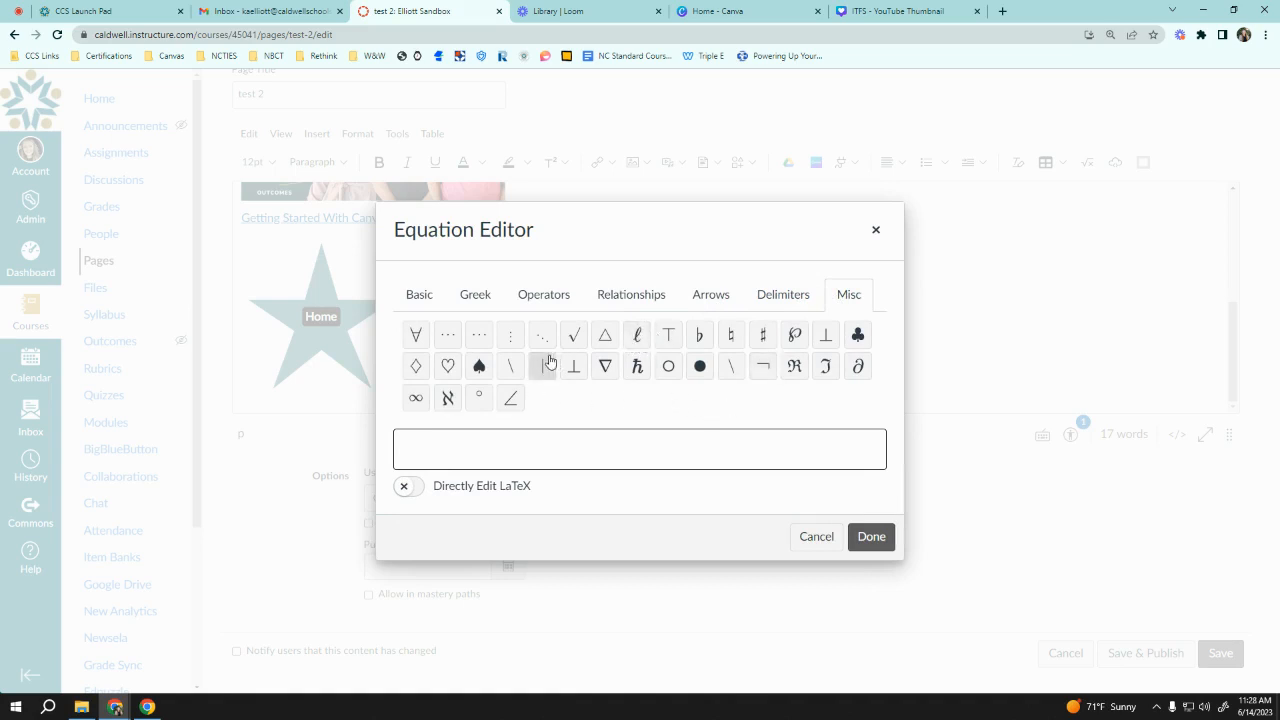
left_click(441, 305)
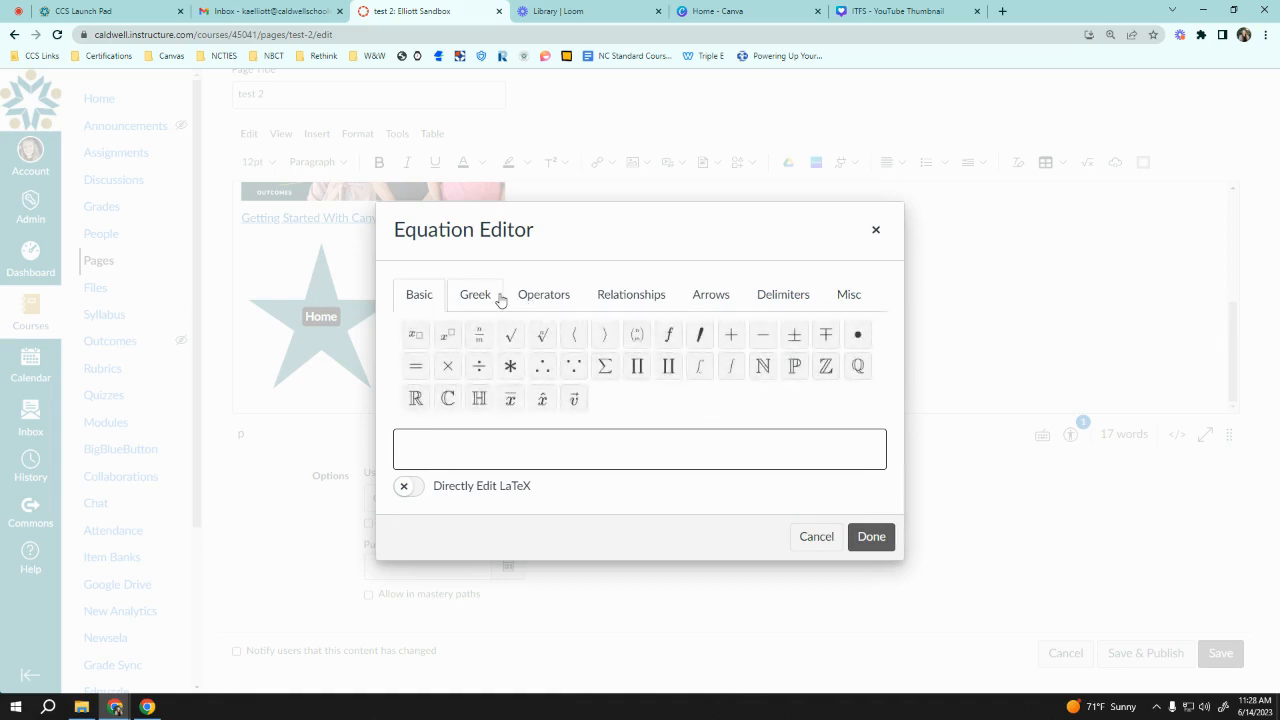
left_click(872, 537)
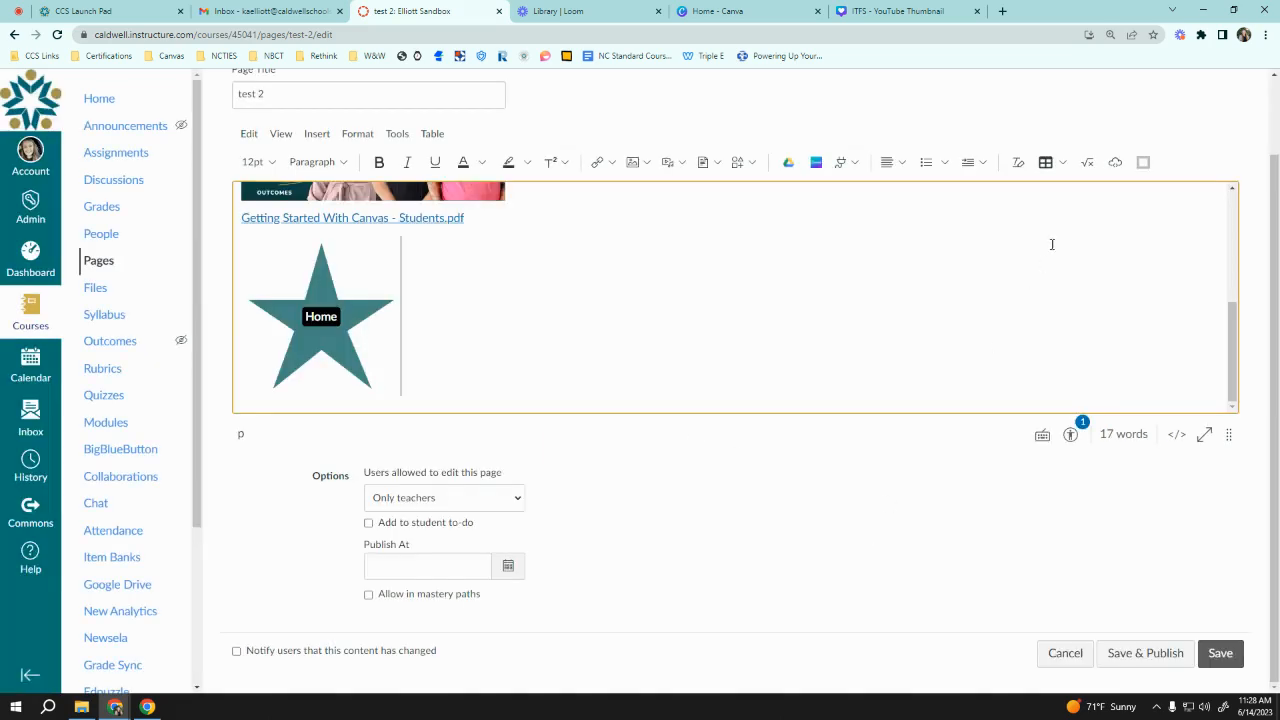
left_click(1115, 163)
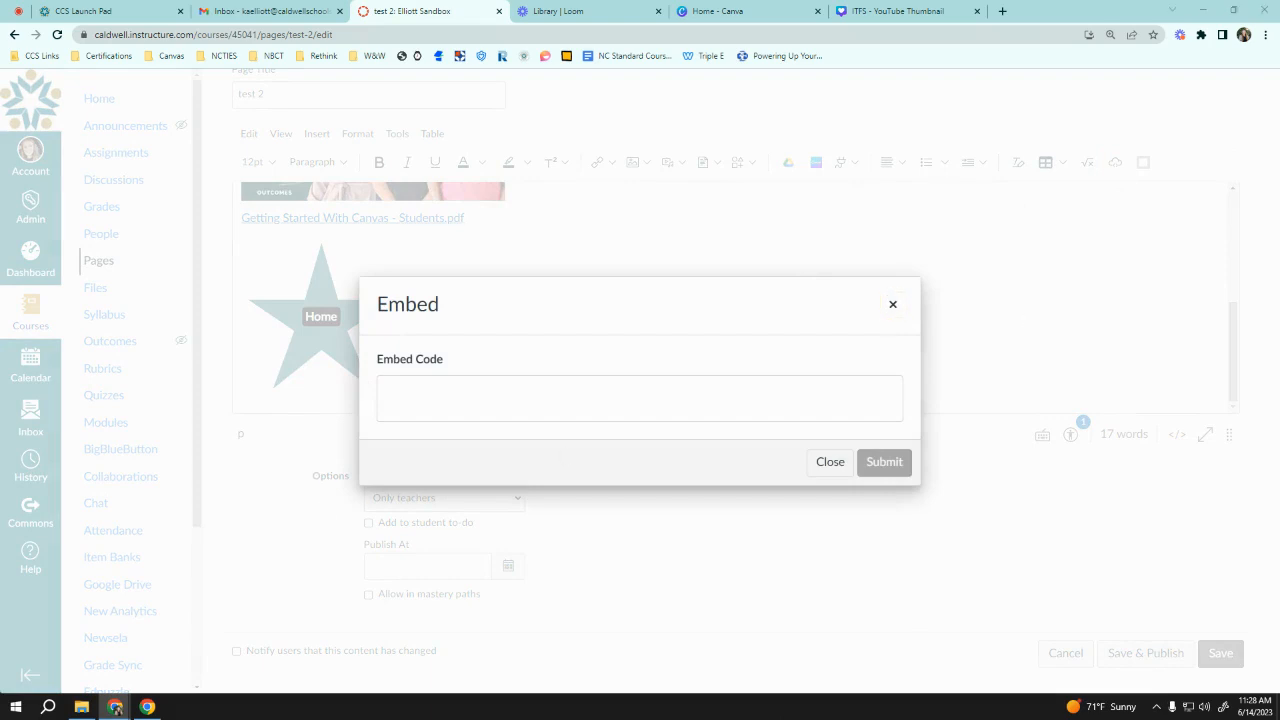
left_click(652, 388)
type("<iframe width=\"560\" height=\"315\" src=\"https://www.youtube.com/embed/HiJVqofUoZw\" title=\"YouTube video player\" frameborder=\"0\" allow=\"accelerometer; autoplay; clipboard-write; encrypted-media; gyroscope; picture-in-picture; web-share\" allowfullscreen></iframe>")
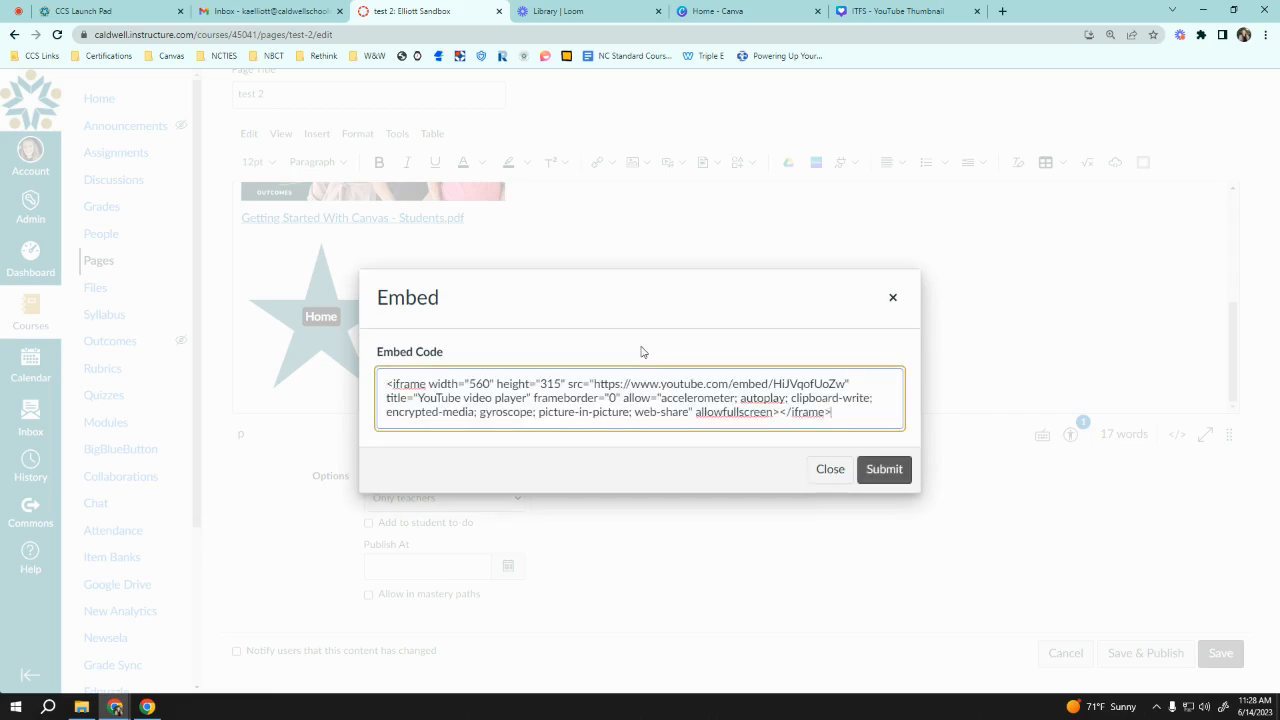
left_click(906, 470)
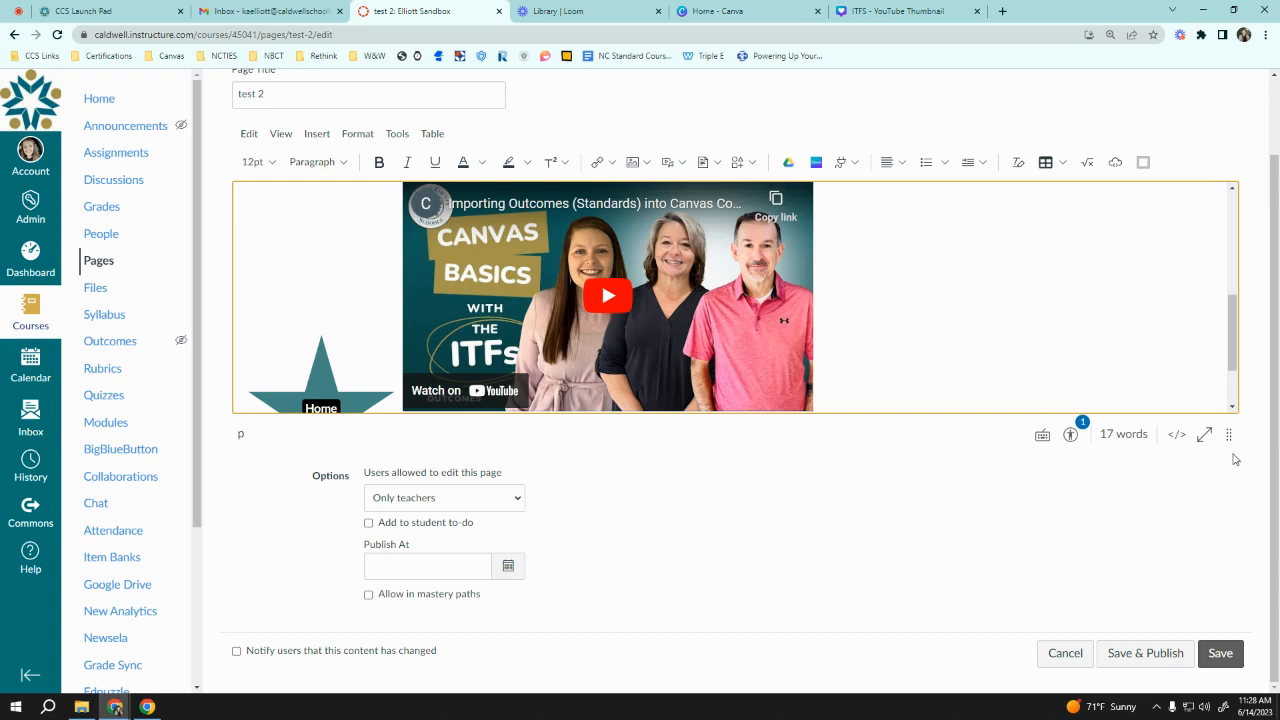
- Enlarge the height of the content editing area so that more of the page fits in it
left_click_drag(1229, 434, 1229, 646)
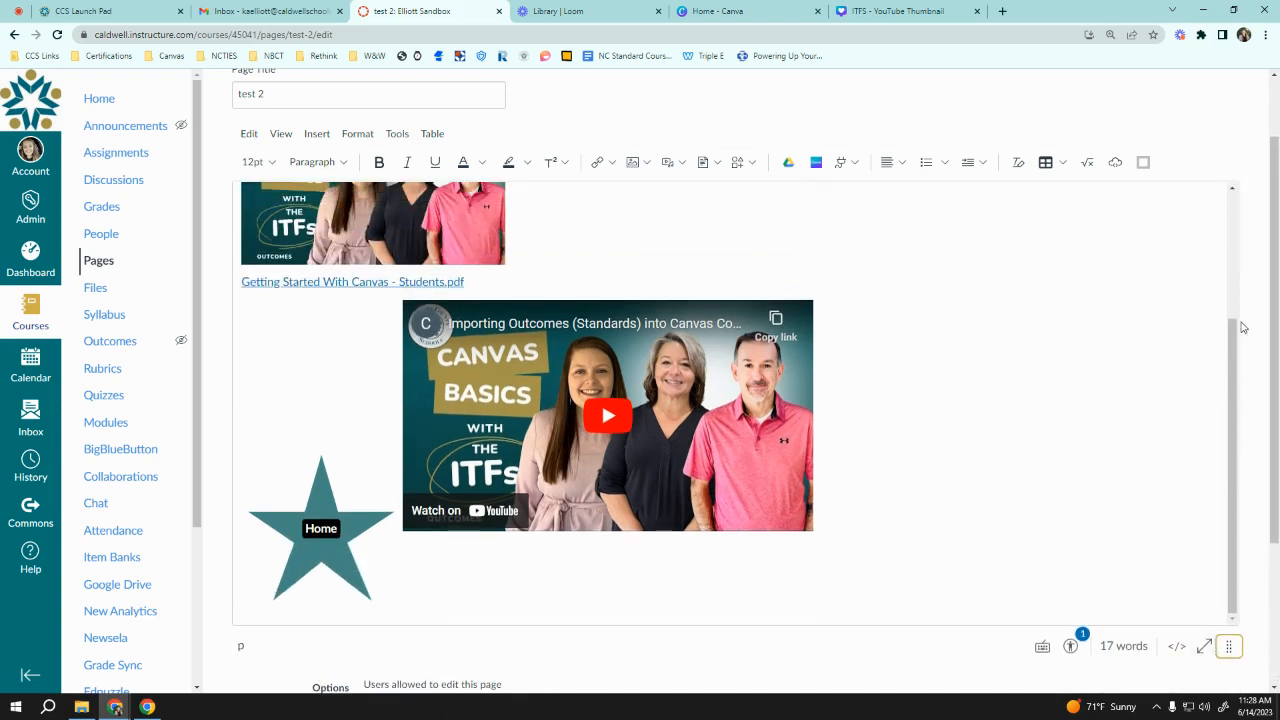
scroll(1241, 400, "down", 1)
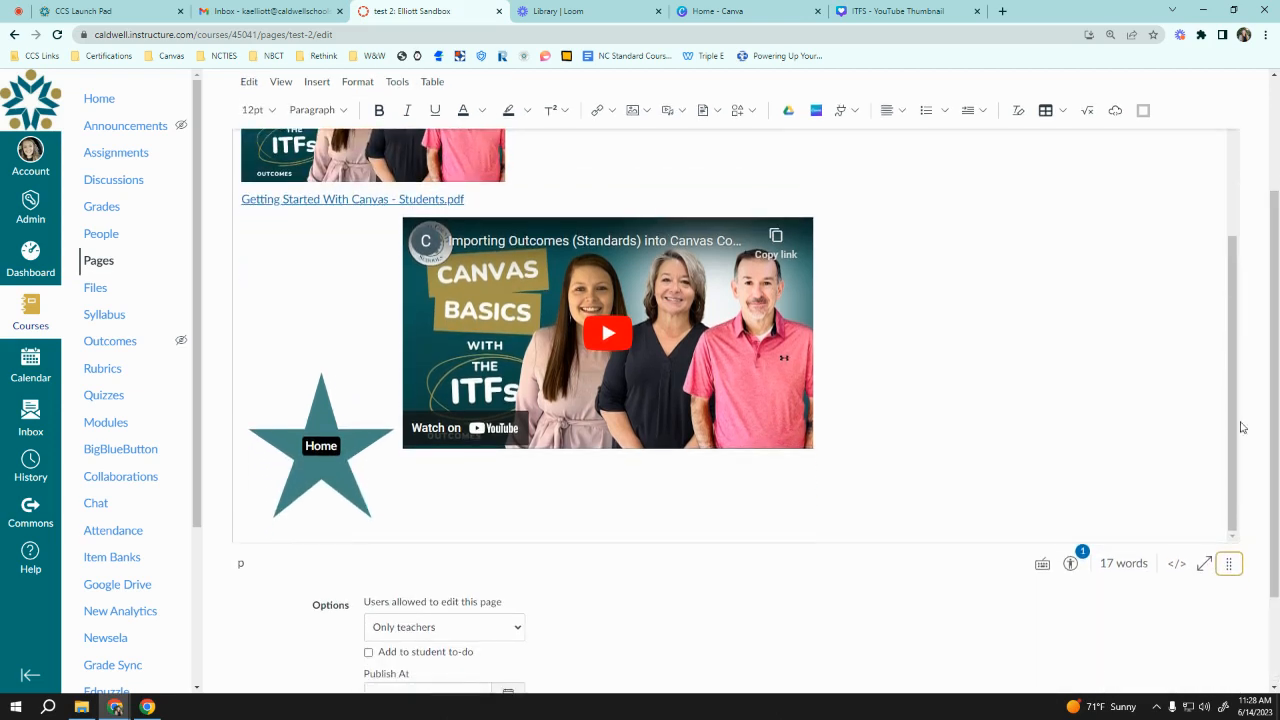
left_click_drag(1229, 563, 1230, 677)
scroll(967, 414, "down", 1)
scroll(938, 431, "up", 1)
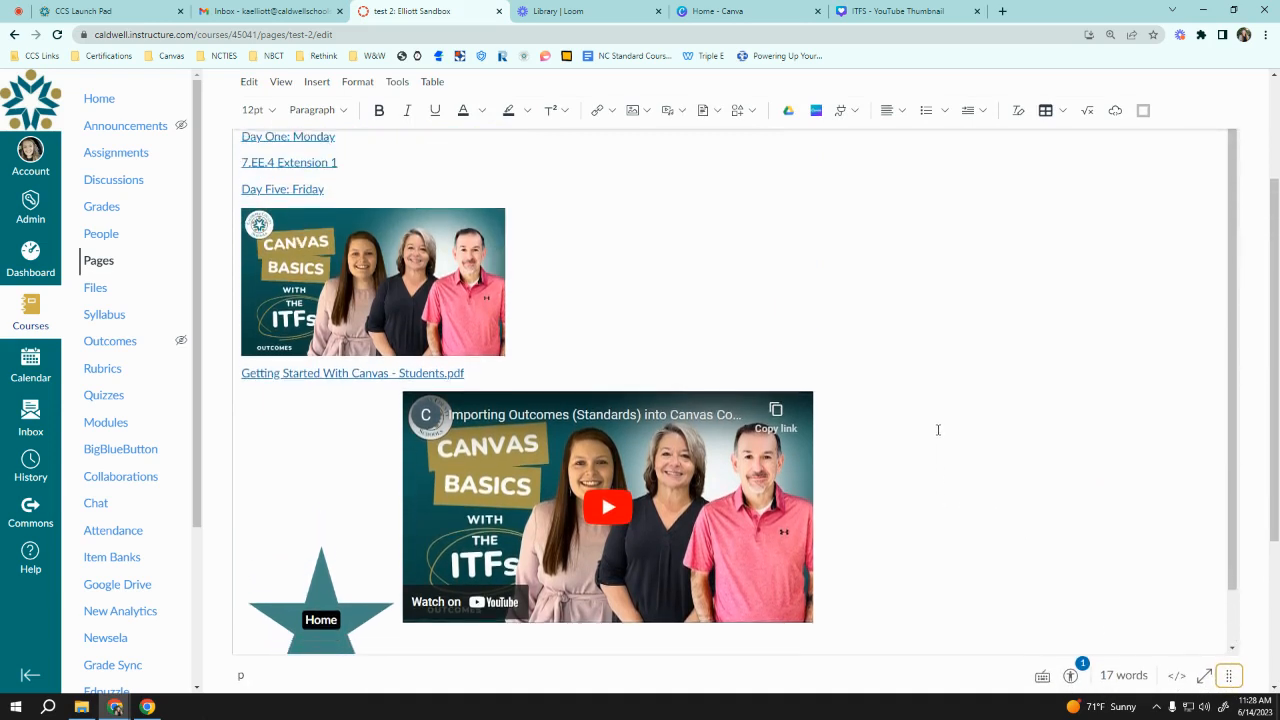
- View the page content in full screen and return the editor to its normal size
scroll(938, 431, "down", 1)
scroll(981, 486, "down", 1)
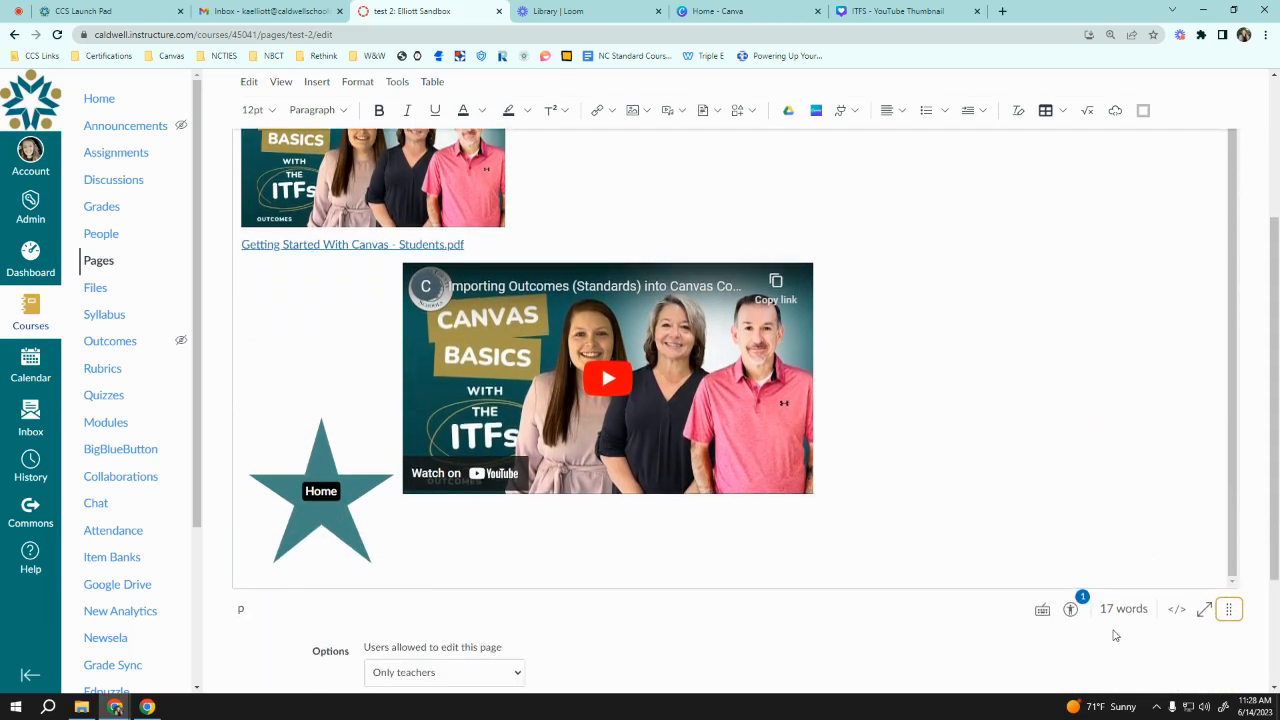
left_click(1205, 612)
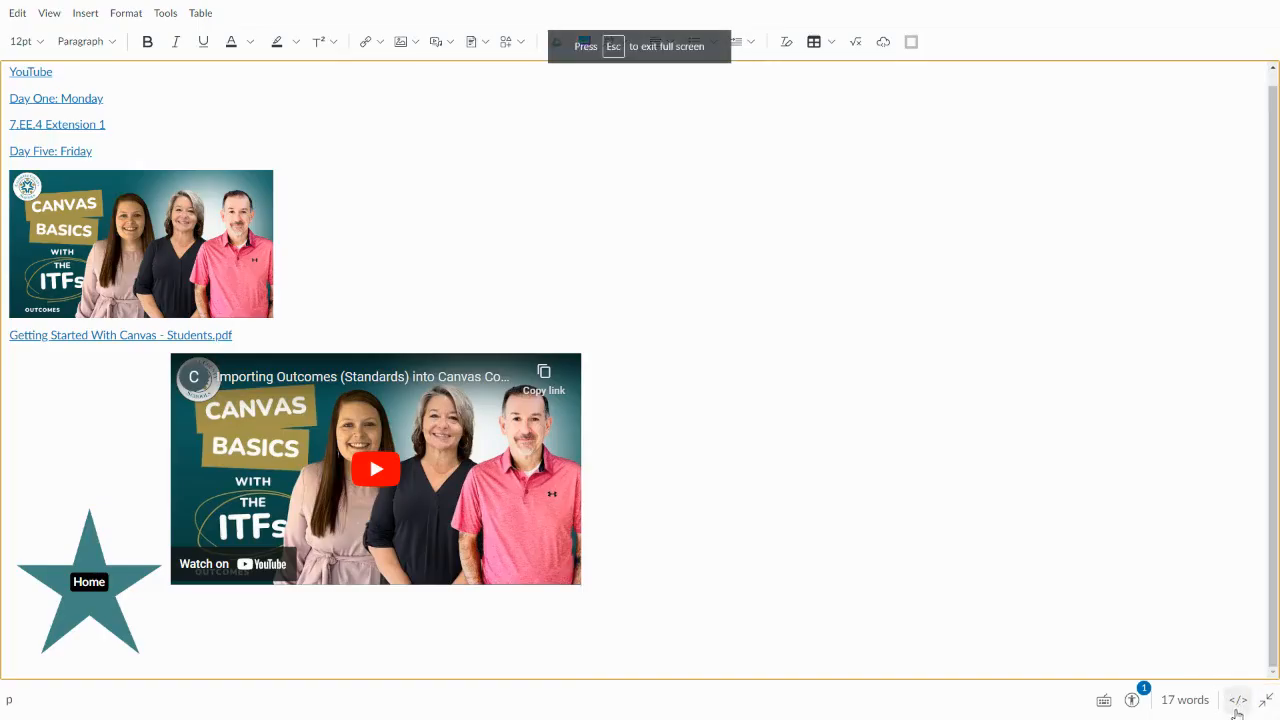
left_click(1272, 704)
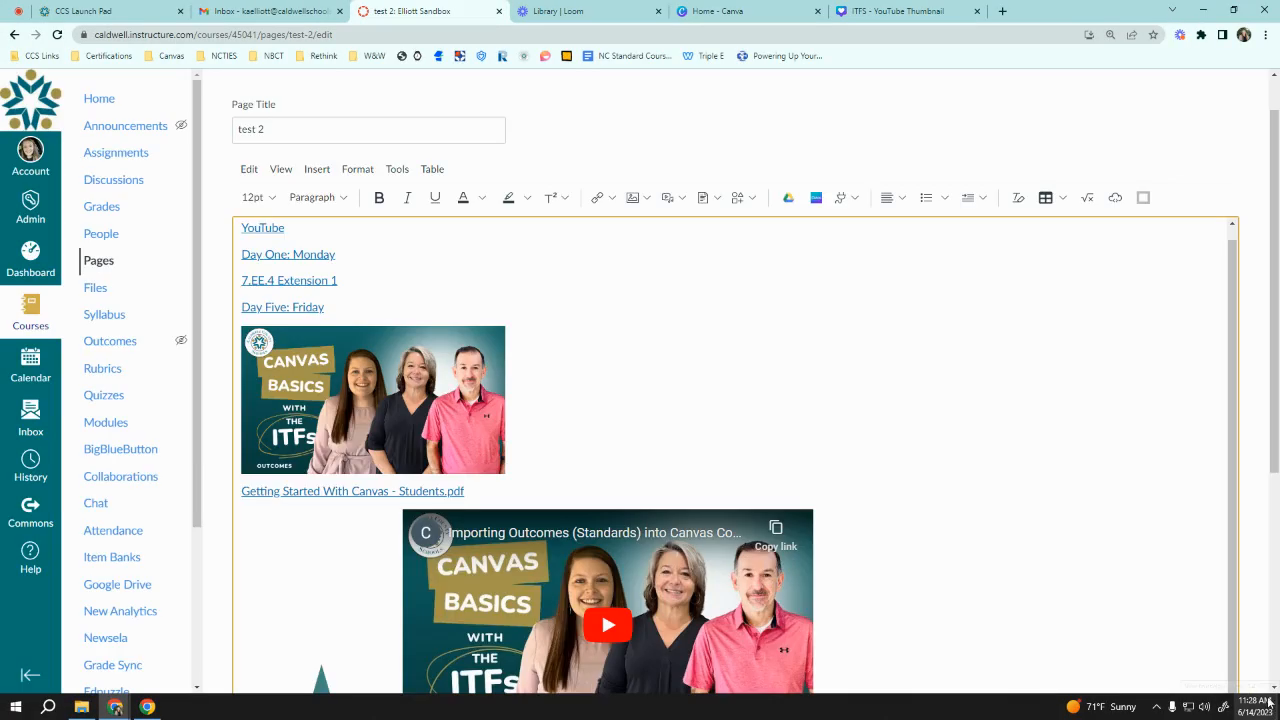
- View the page's raw HTML code and return to the rich content editor
scroll(1163, 486, "down", 3)
scroll(1202, 532, "down", 3)
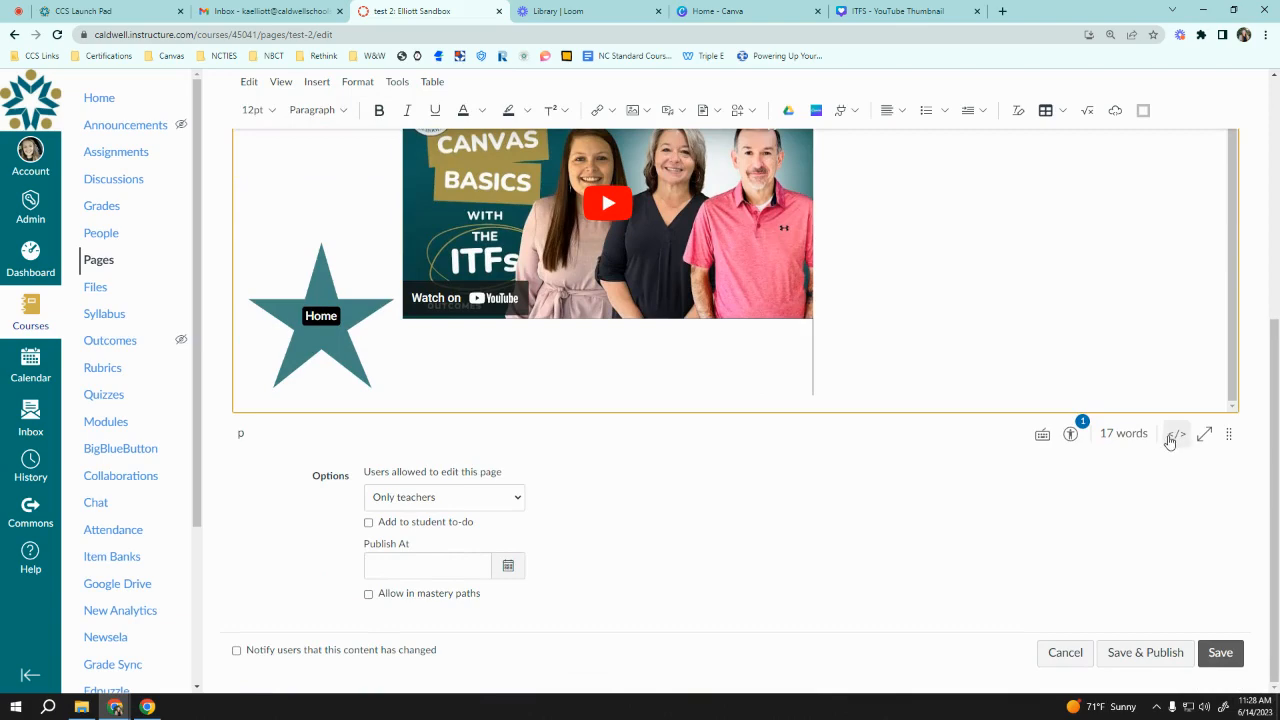
left_click(1177, 436)
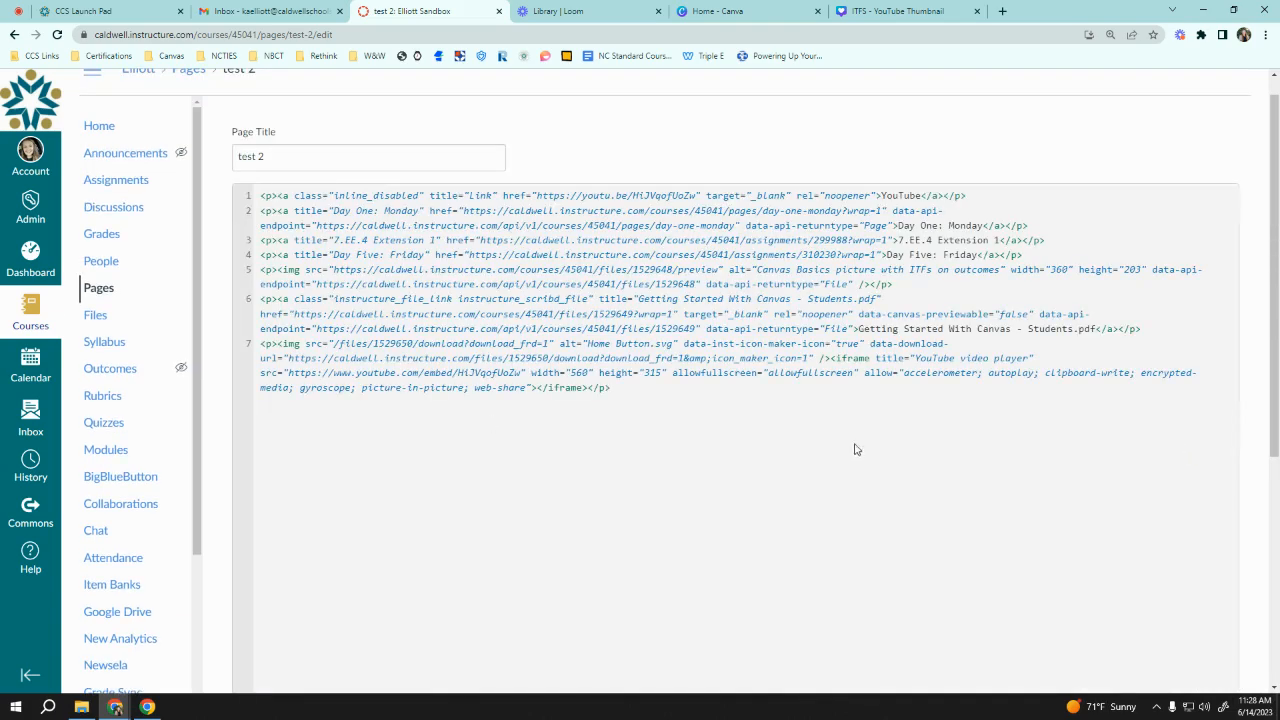
scroll(880, 460, "down", 3)
left_click(1176, 435)
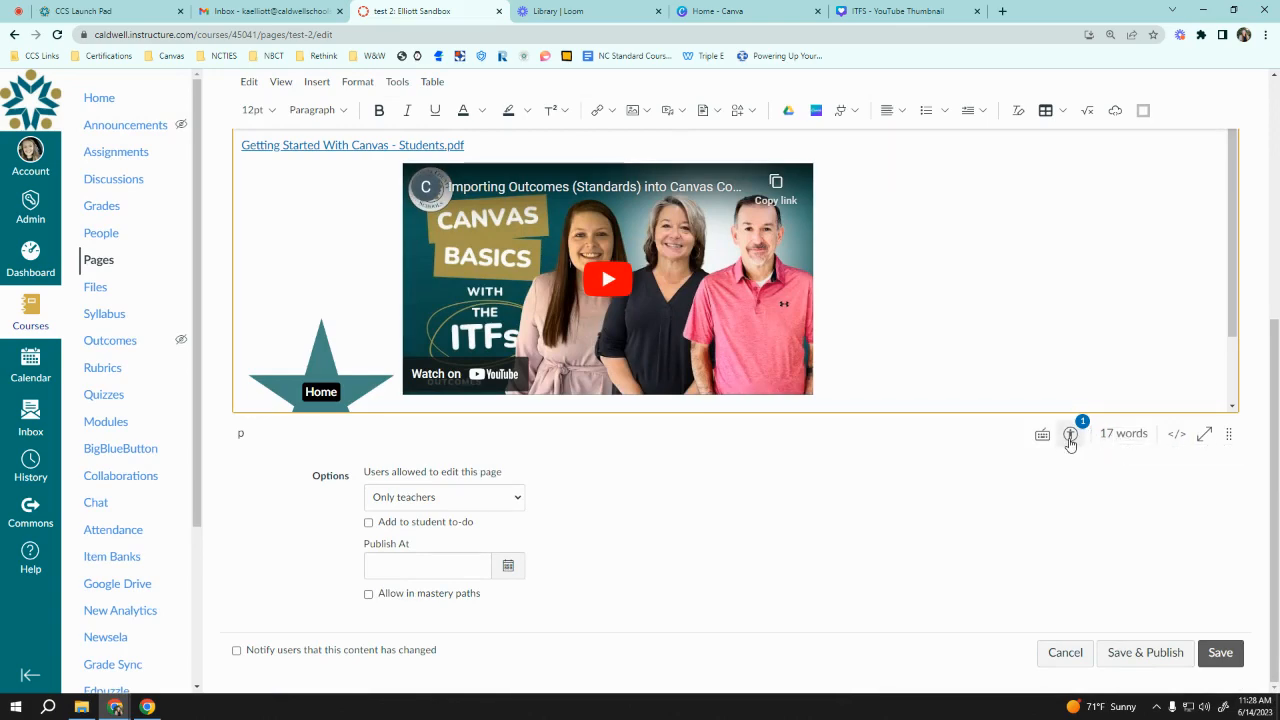
- Review the page's issue in the Accessibility Checker and close the checker without changing the alt text
left_click(1070, 435)
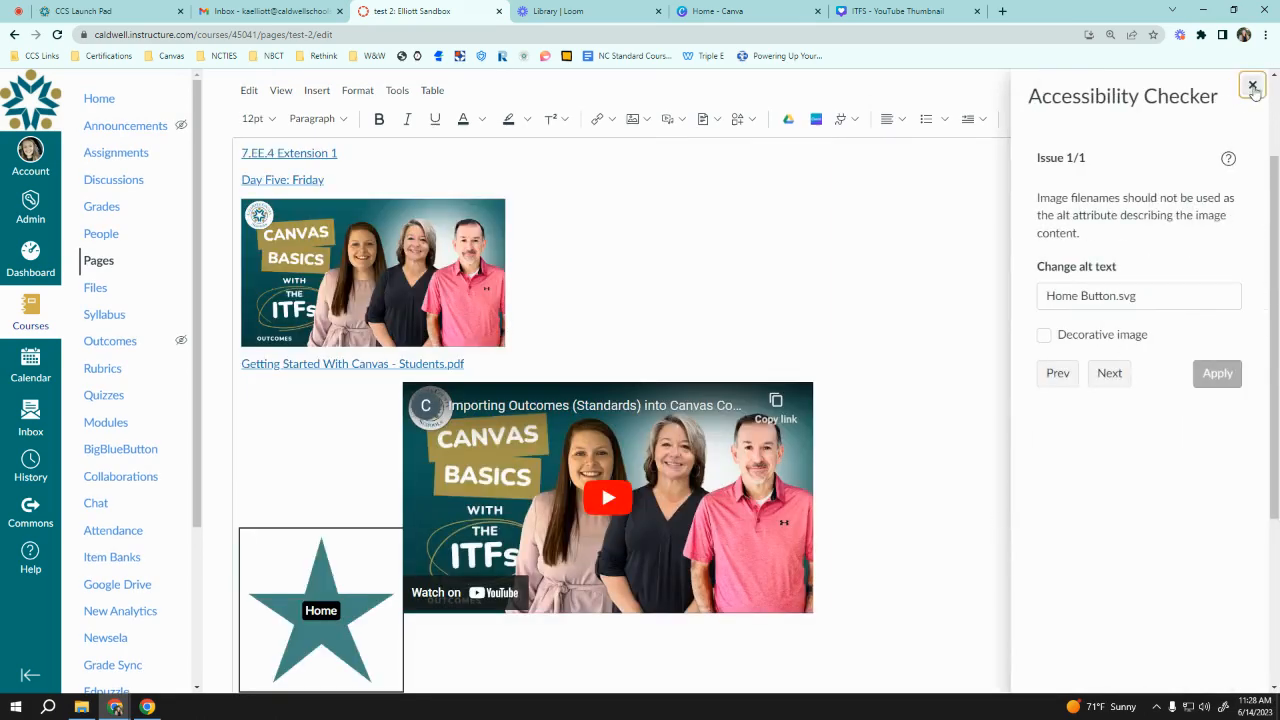
left_click(1251, 85)
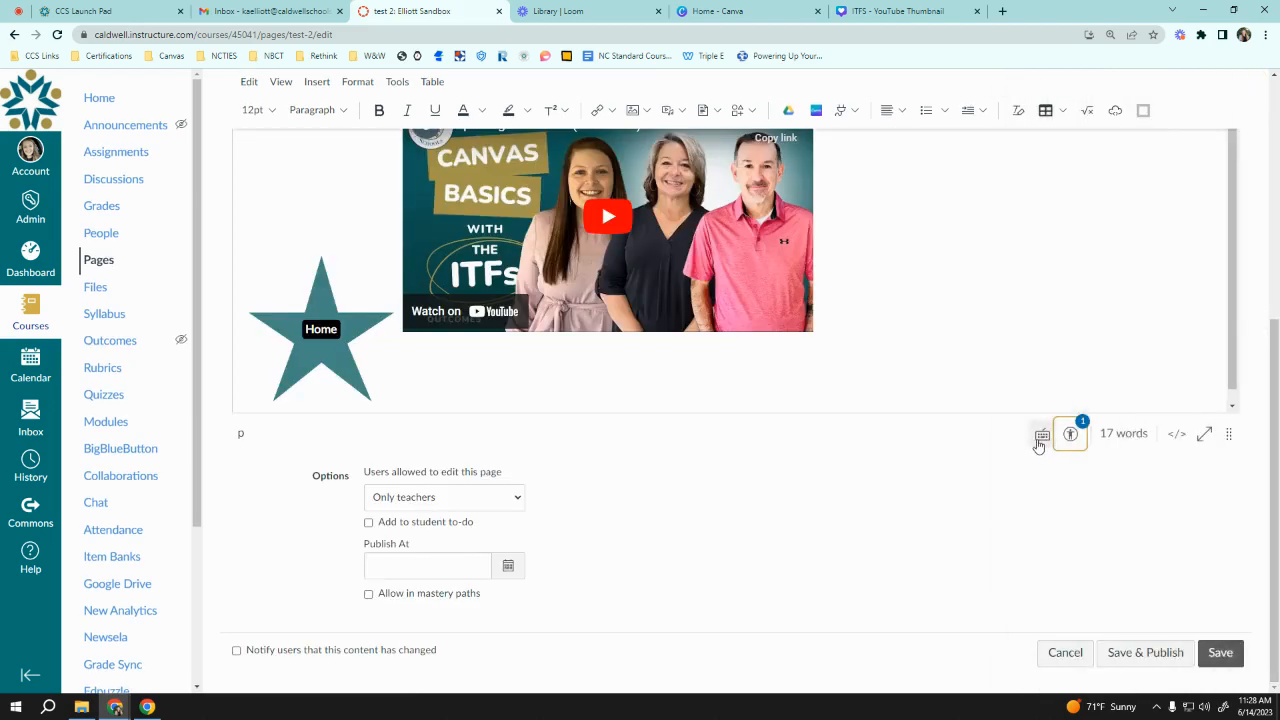